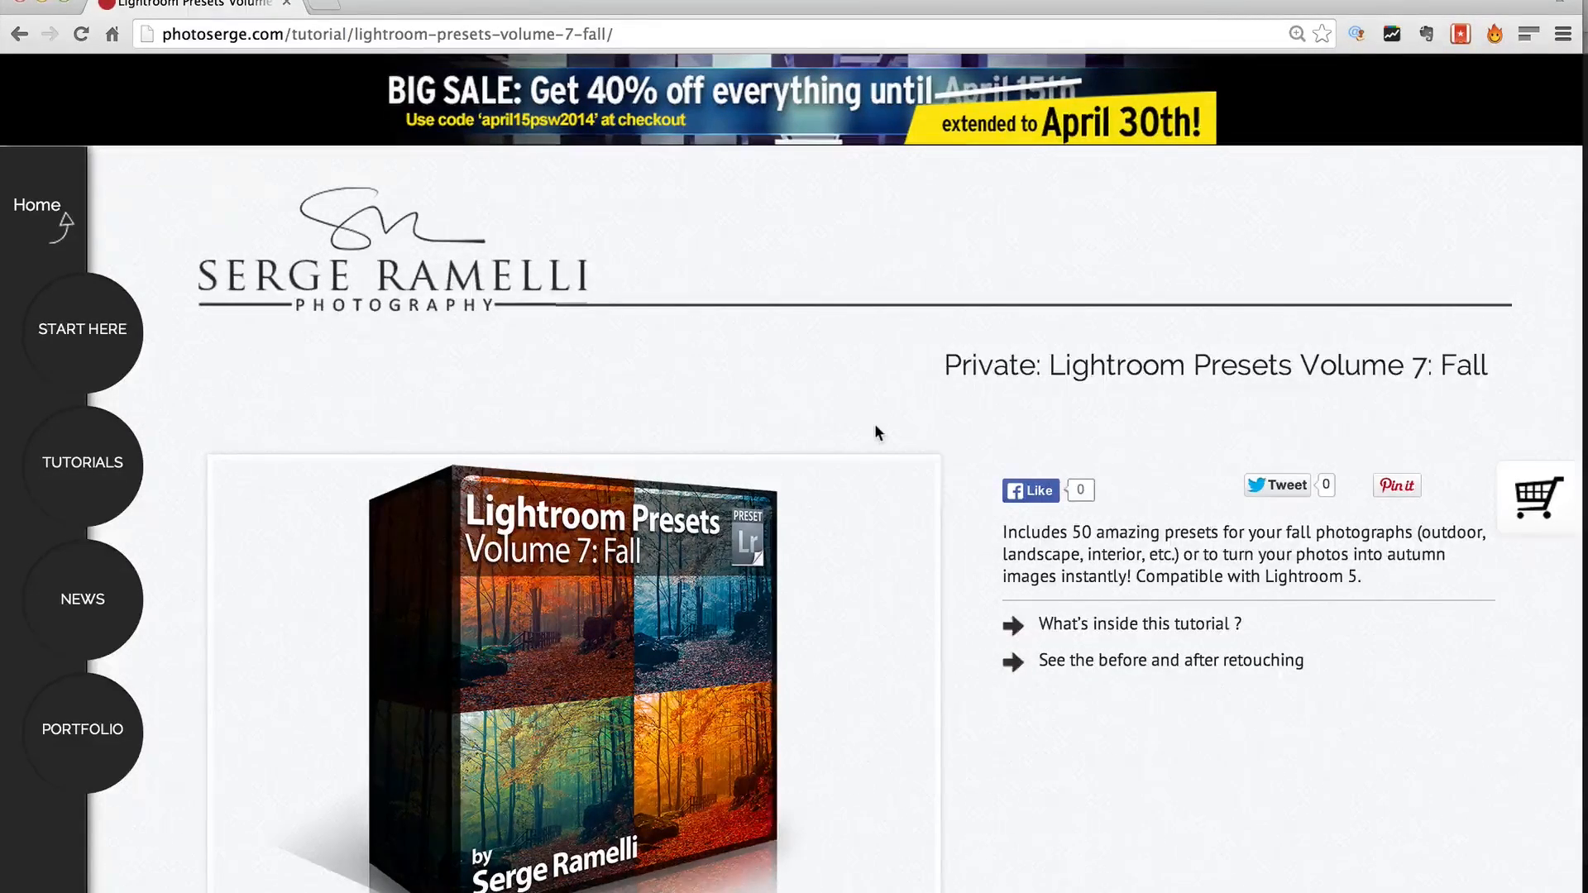
Look through the Lightroom Presets Volume 7: Fall page, examining the before and after renderings and the product description
{"action": "scroll", "coordinate": [877, 432], "scroll_direction": "down", "scroll_amount": 8}
{"action": "scroll", "coordinate": [877, 437], "scroll_direction": "down", "scroll_amount": 8}
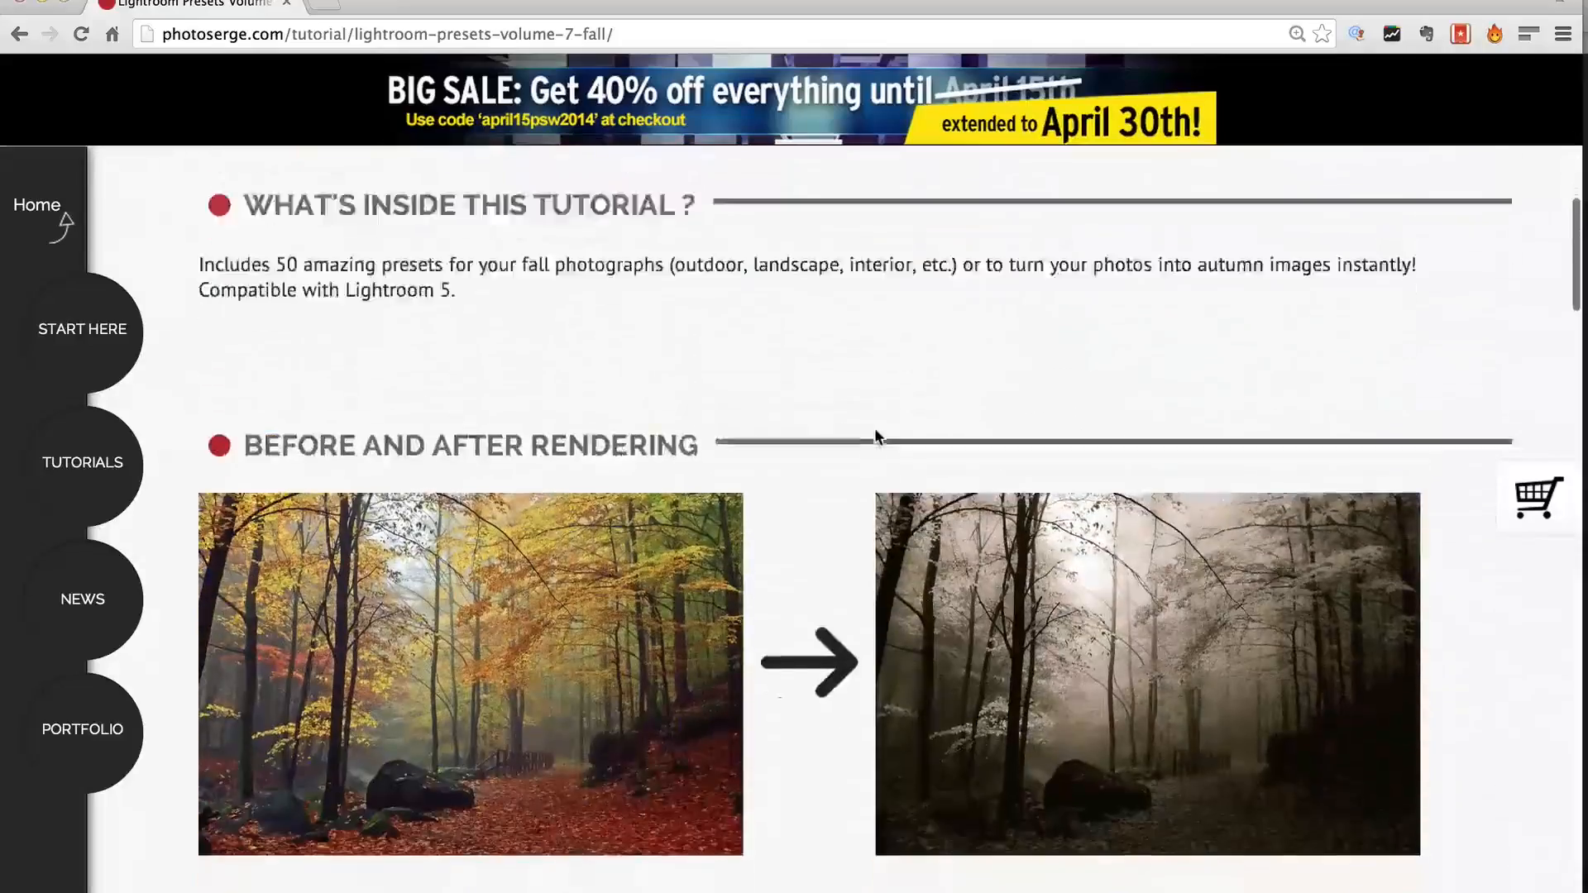
{"action": "scroll", "coordinate": [1155, 482], "scroll_direction": "down", "scroll_amount": 4}
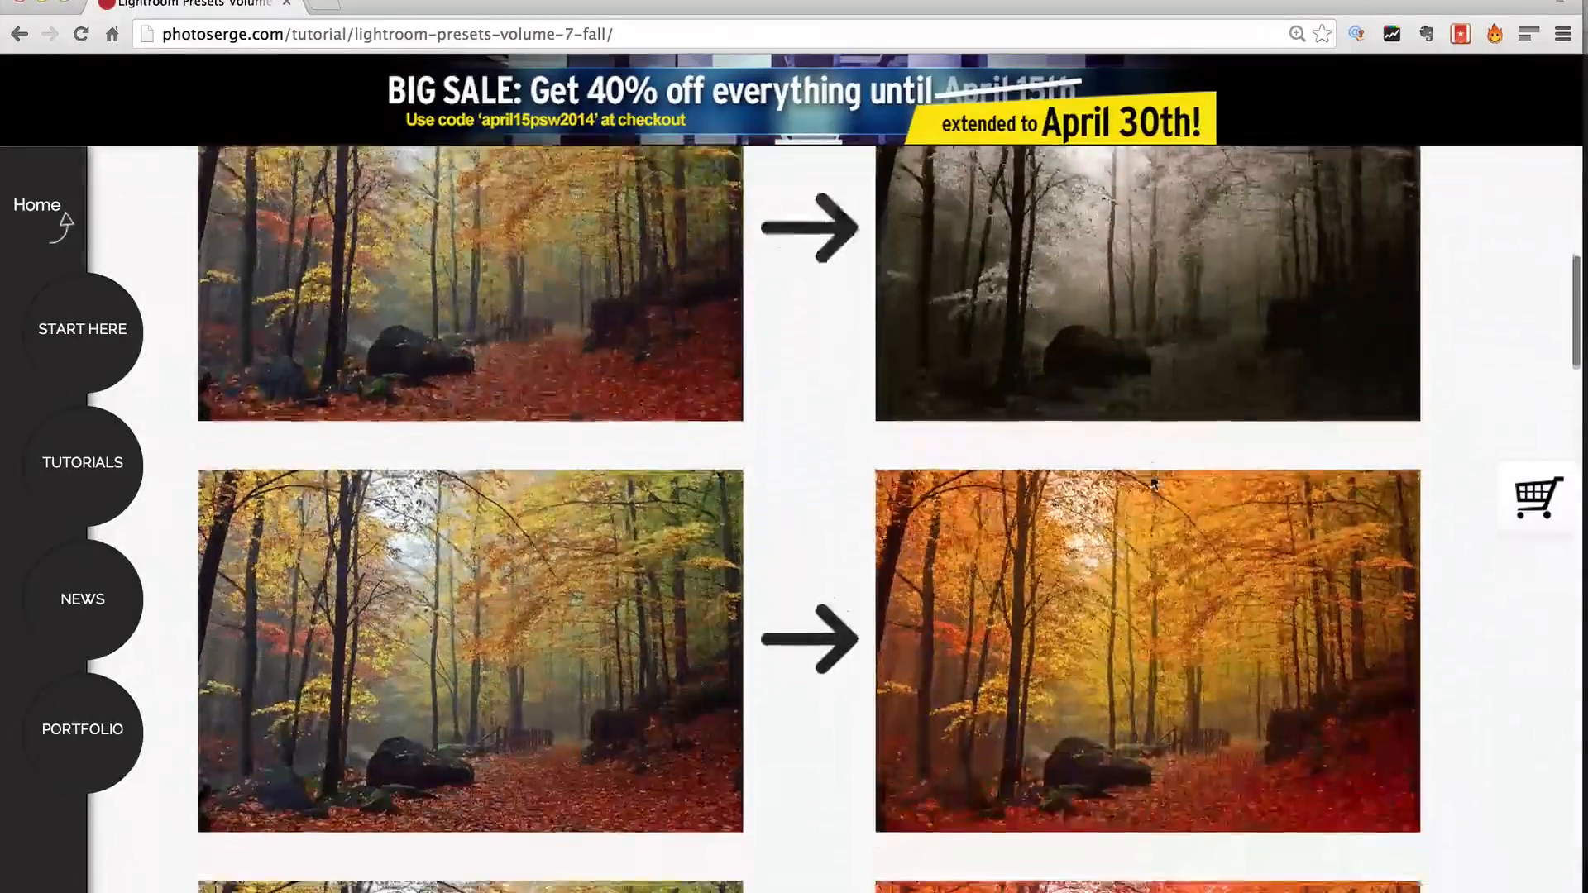
{"action": "scroll", "coordinate": [1155, 482], "scroll_direction": "down", "scroll_amount": 2}
{"action": "scroll", "coordinate": [1153, 479], "scroll_direction": "down", "scroll_amount": 5}
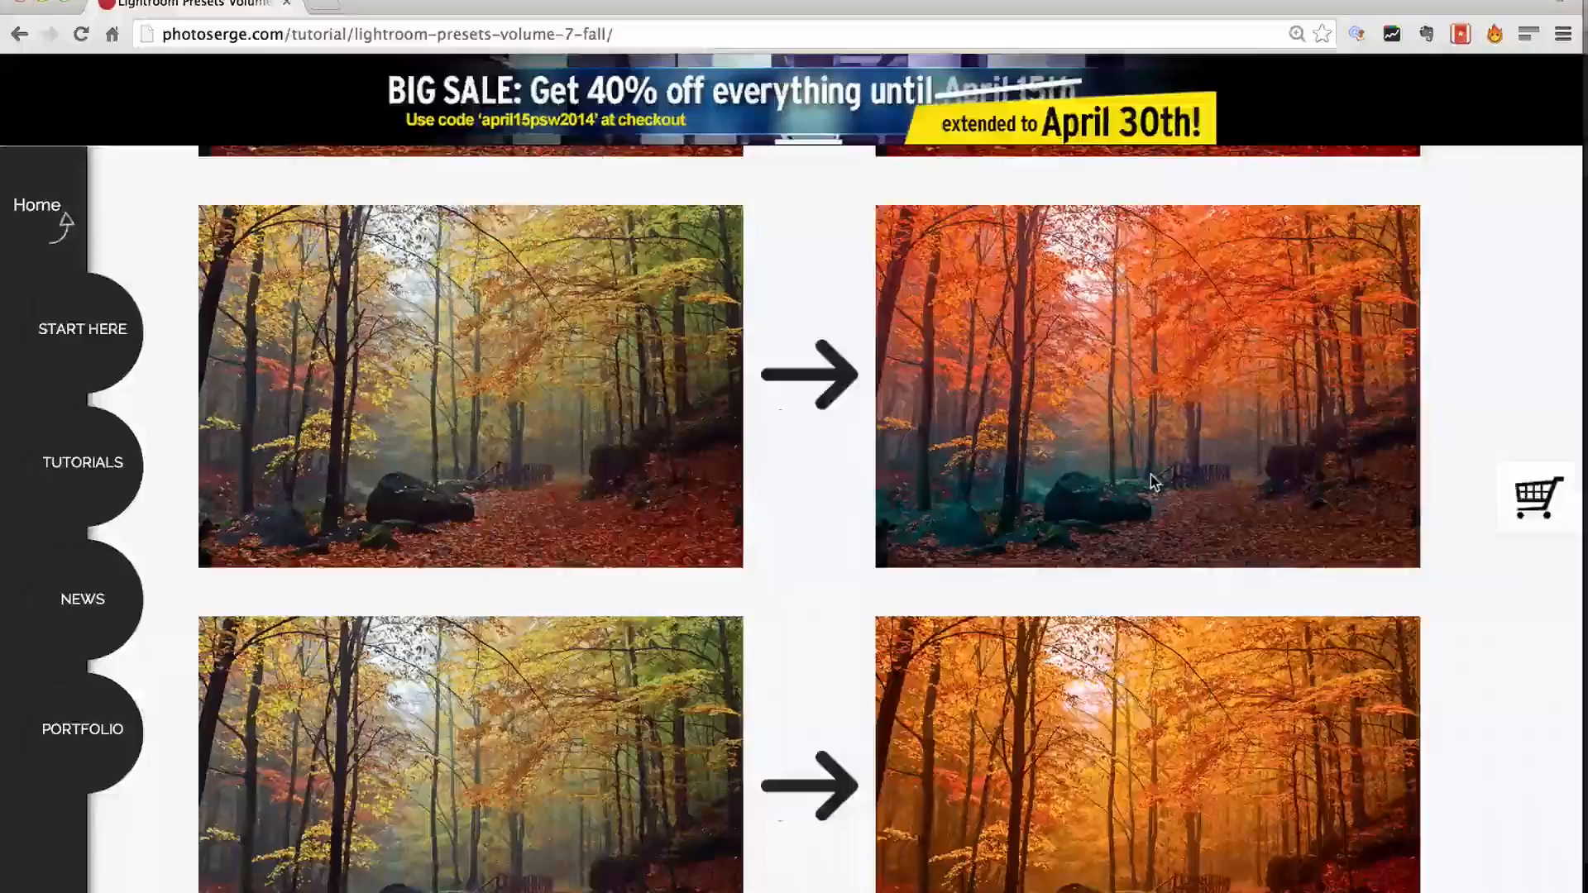
{"action": "scroll", "coordinate": [1149, 474], "scroll_direction": "down", "scroll_amount": 6}
{"action": "scroll", "coordinate": [1154, 482], "scroll_direction": "down", "scroll_amount": 7}
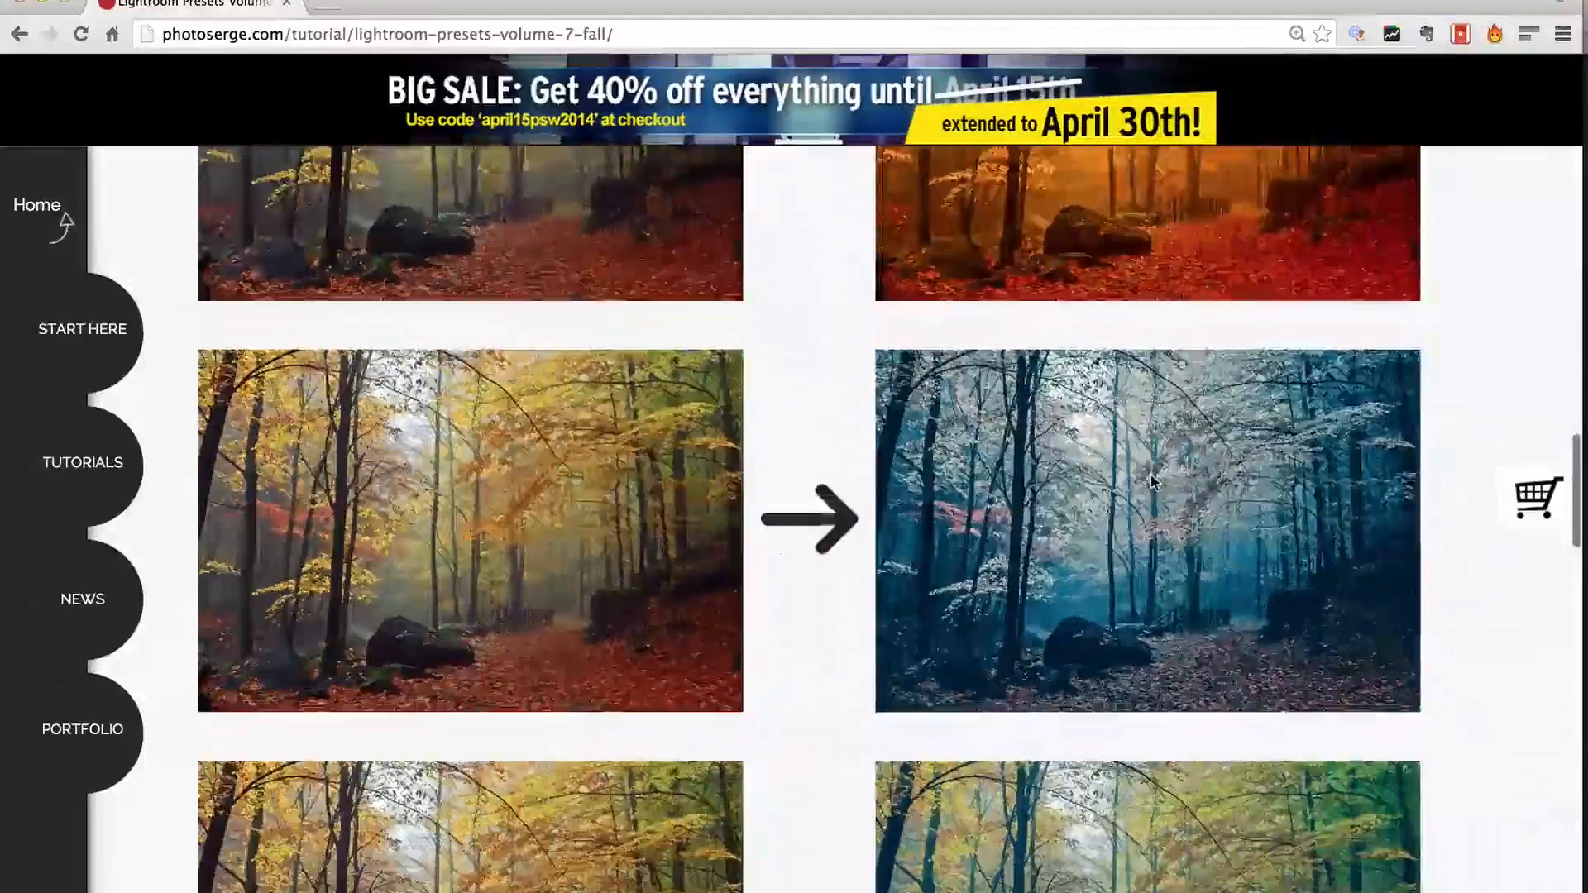
{"action": "scroll", "coordinate": [1155, 484], "scroll_direction": "up", "scroll_amount": 20}
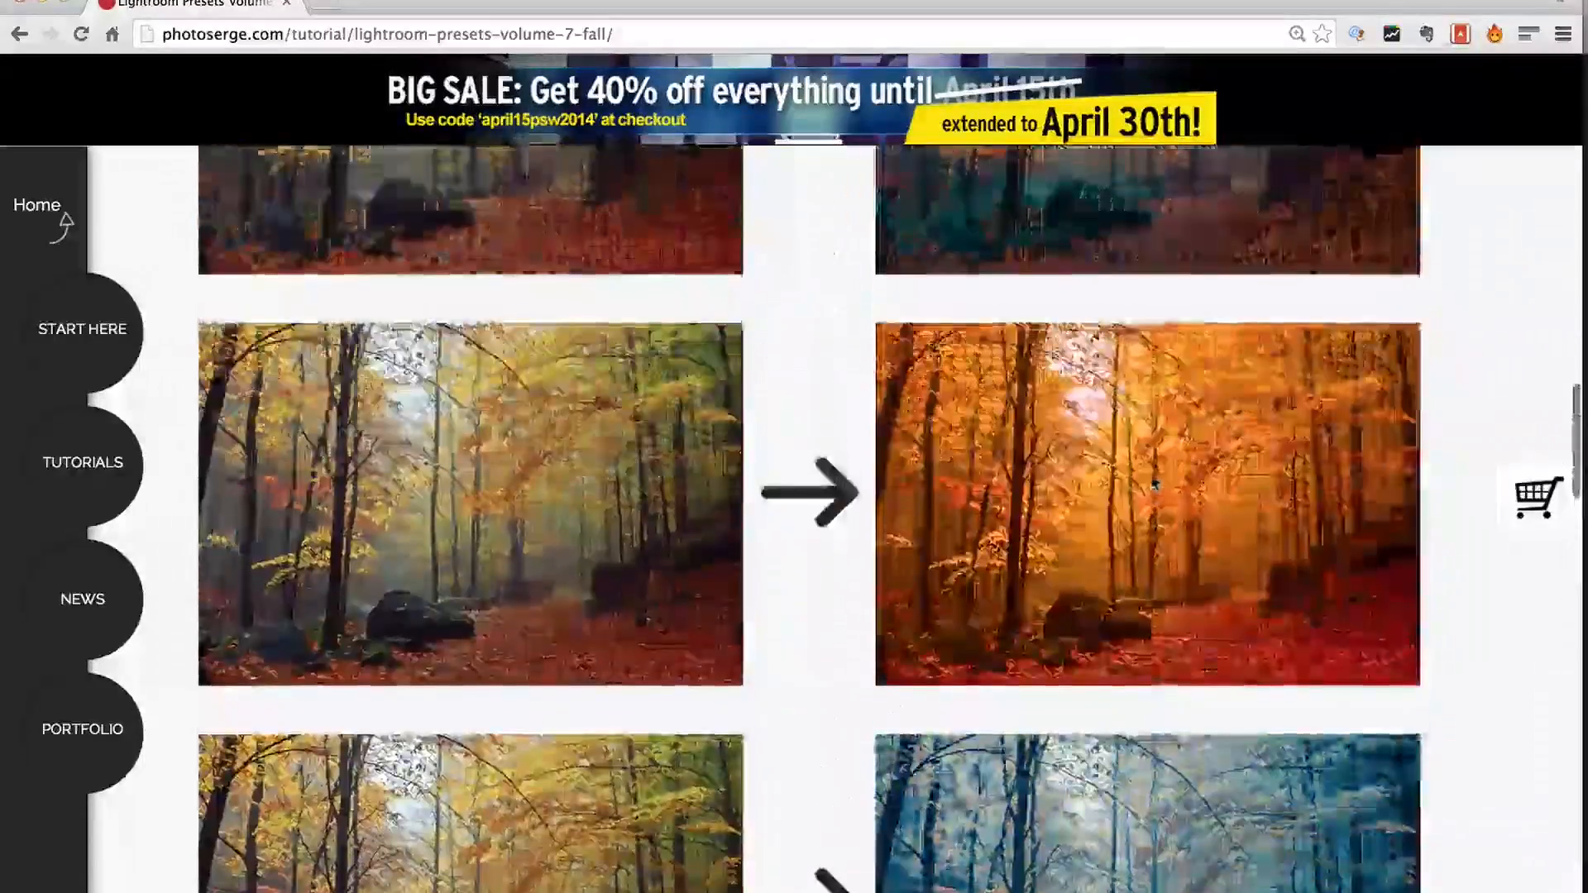
{"action": "scroll", "coordinate": [1154, 483], "scroll_direction": "up", "scroll_amount": 6}
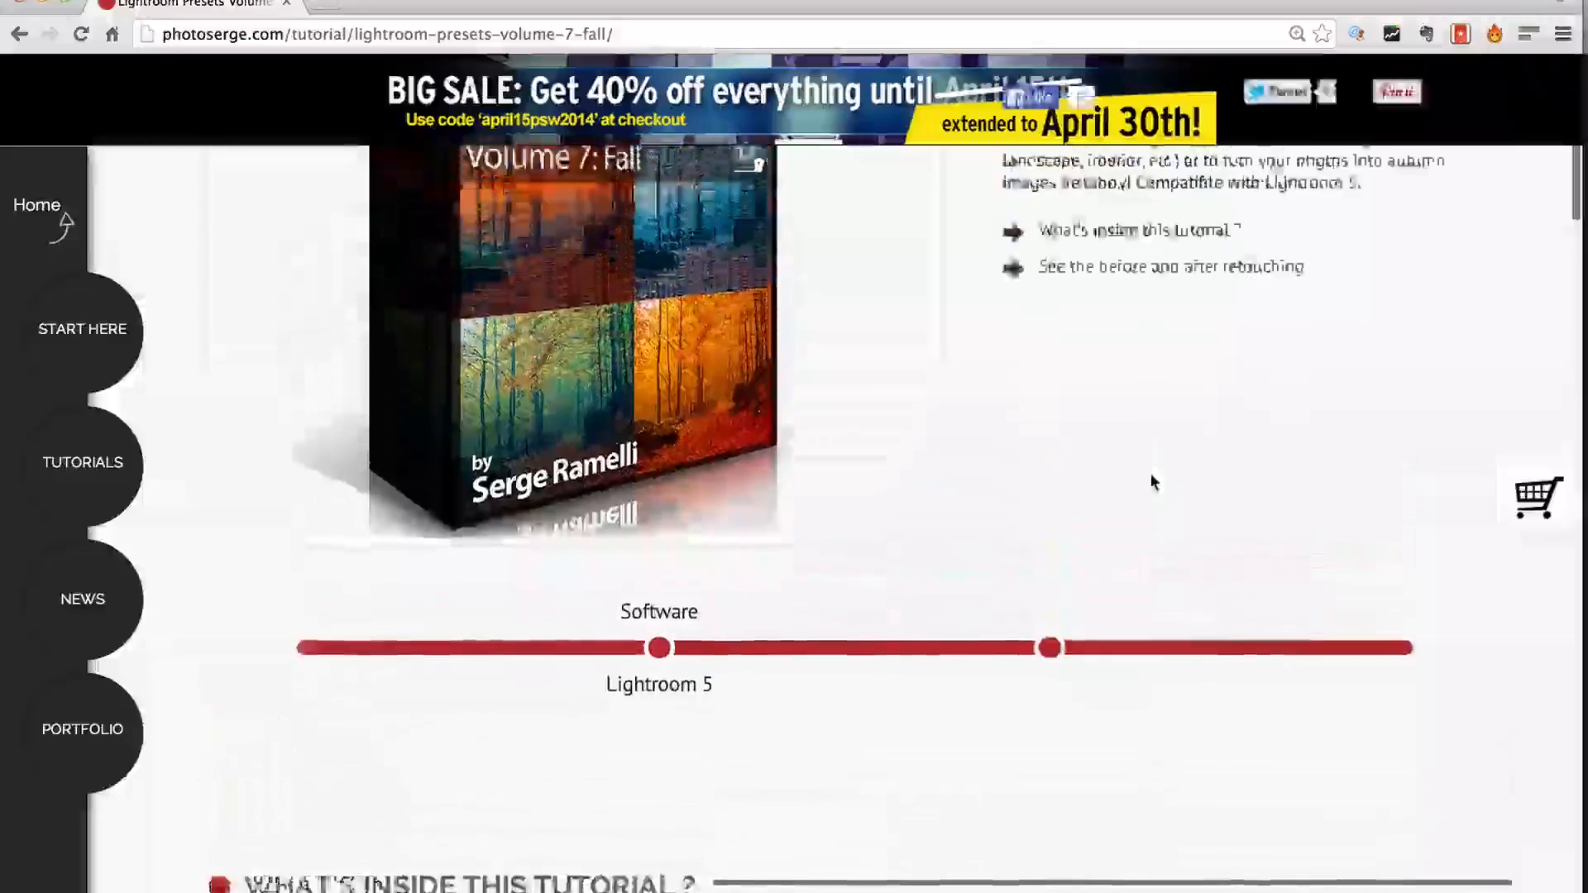
{"action": "scroll", "coordinate": [1154, 482], "scroll_direction": "down", "scroll_amount": 4}
{"action": "scroll", "coordinate": [1154, 482], "scroll_direction": "up", "scroll_amount": 1}
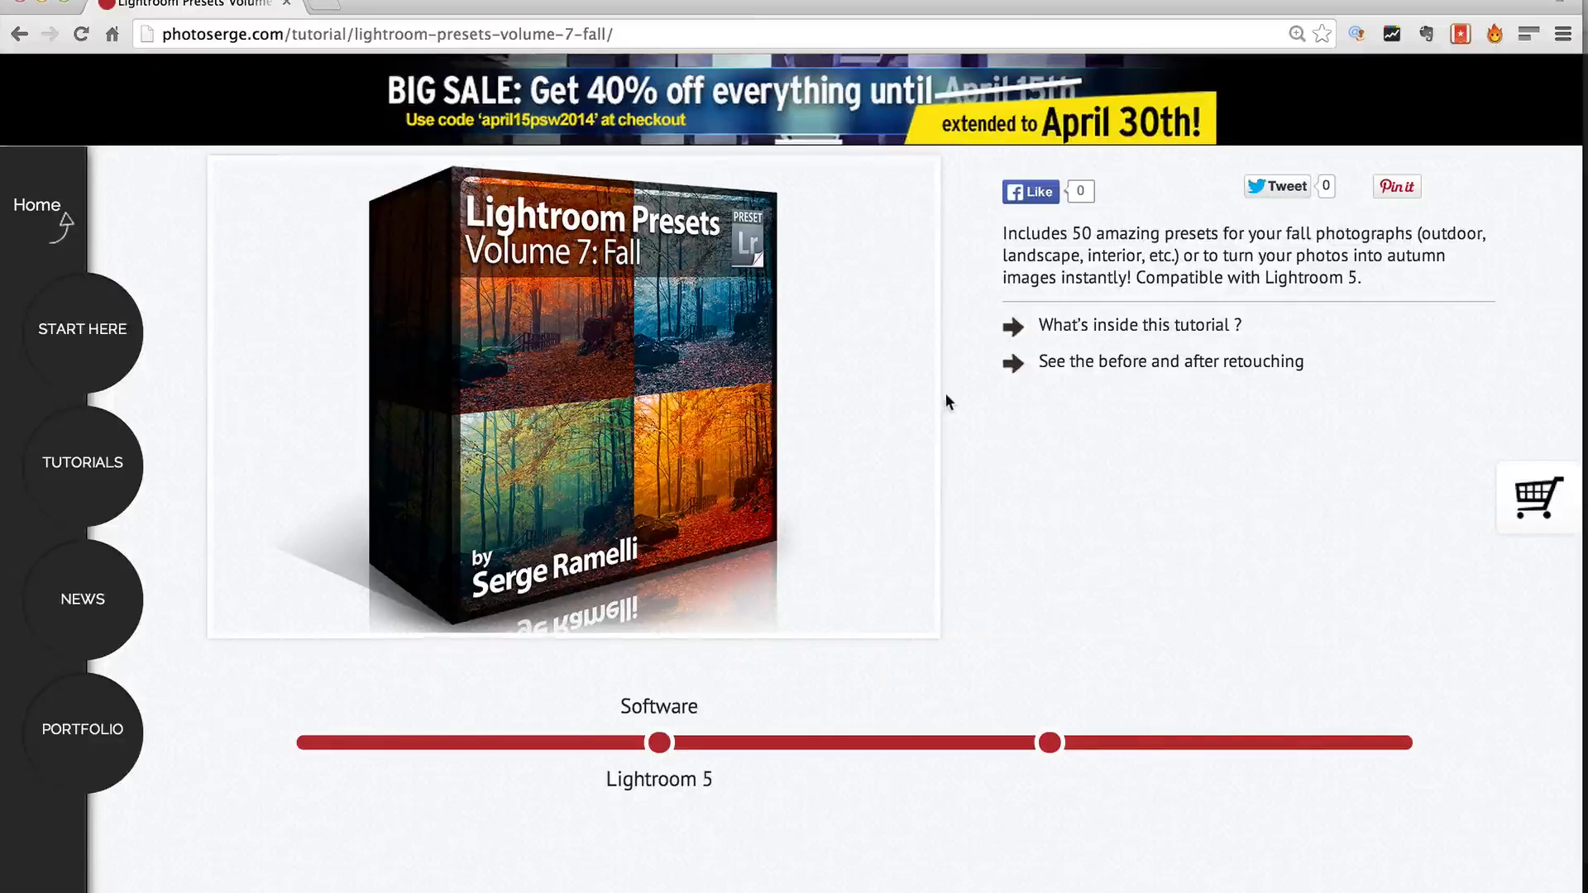
{"action": "scroll", "coordinate": [950, 397], "scroll_direction": "up", "scroll_amount": 3}
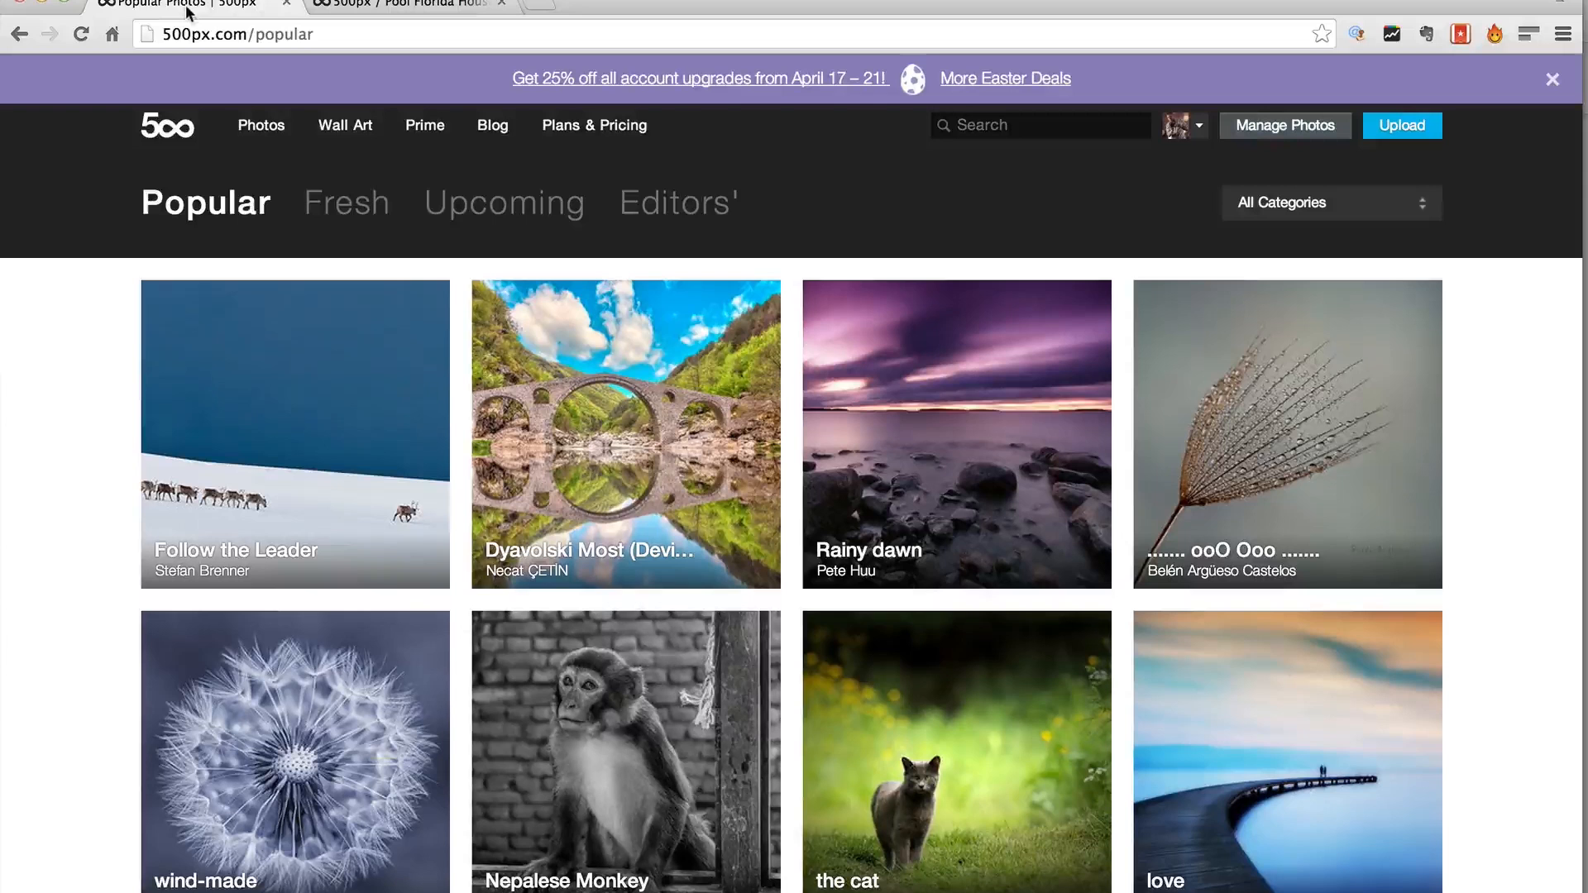
Browse the Popular photos on 500px to examine the top-rated images and their scores
{"action": "mouse_move", "coordinate": [498, 308]}
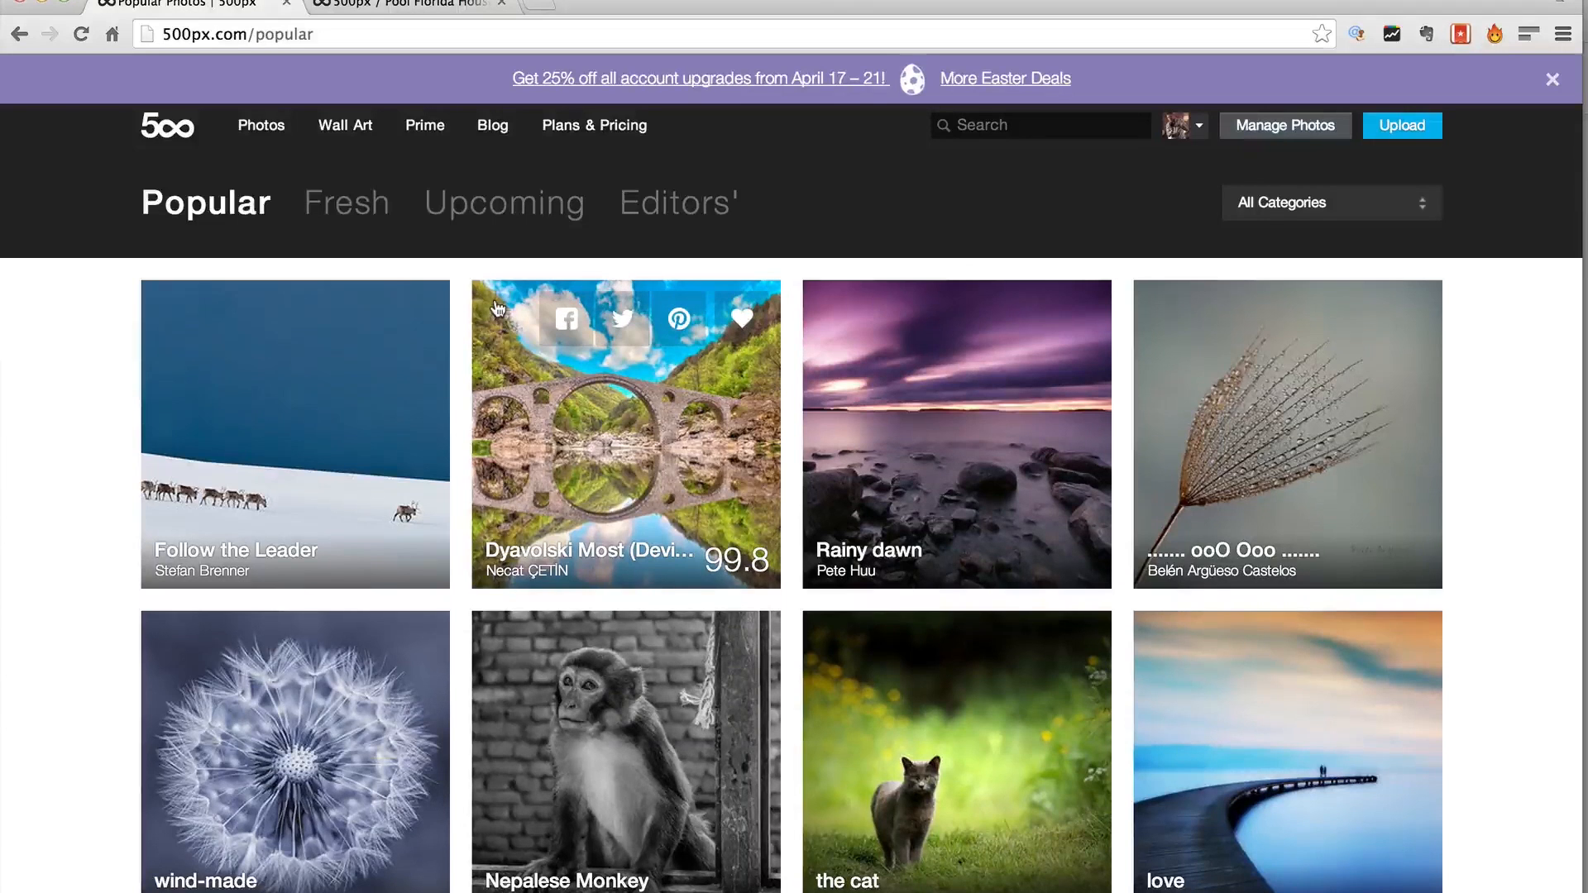
{"action": "mouse_move", "coordinate": [1406, 478]}
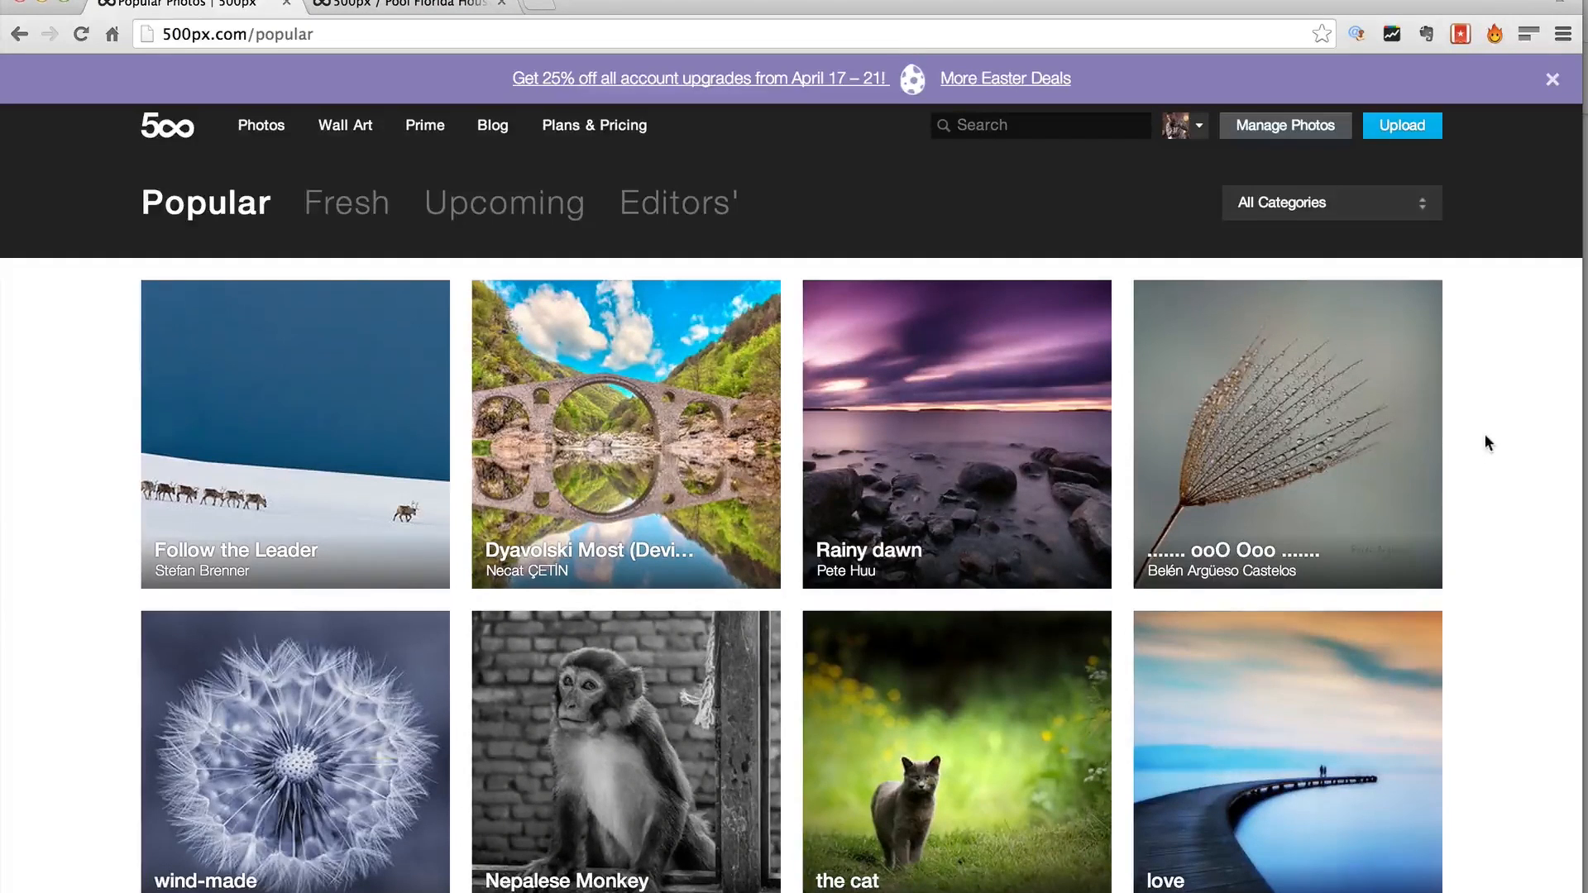
{"action": "scroll", "coordinate": [1485, 433], "scroll_direction": "down", "scroll_amount": 2}
{"action": "scroll", "coordinate": [1485, 434], "scroll_direction": "up", "scroll_amount": 2}
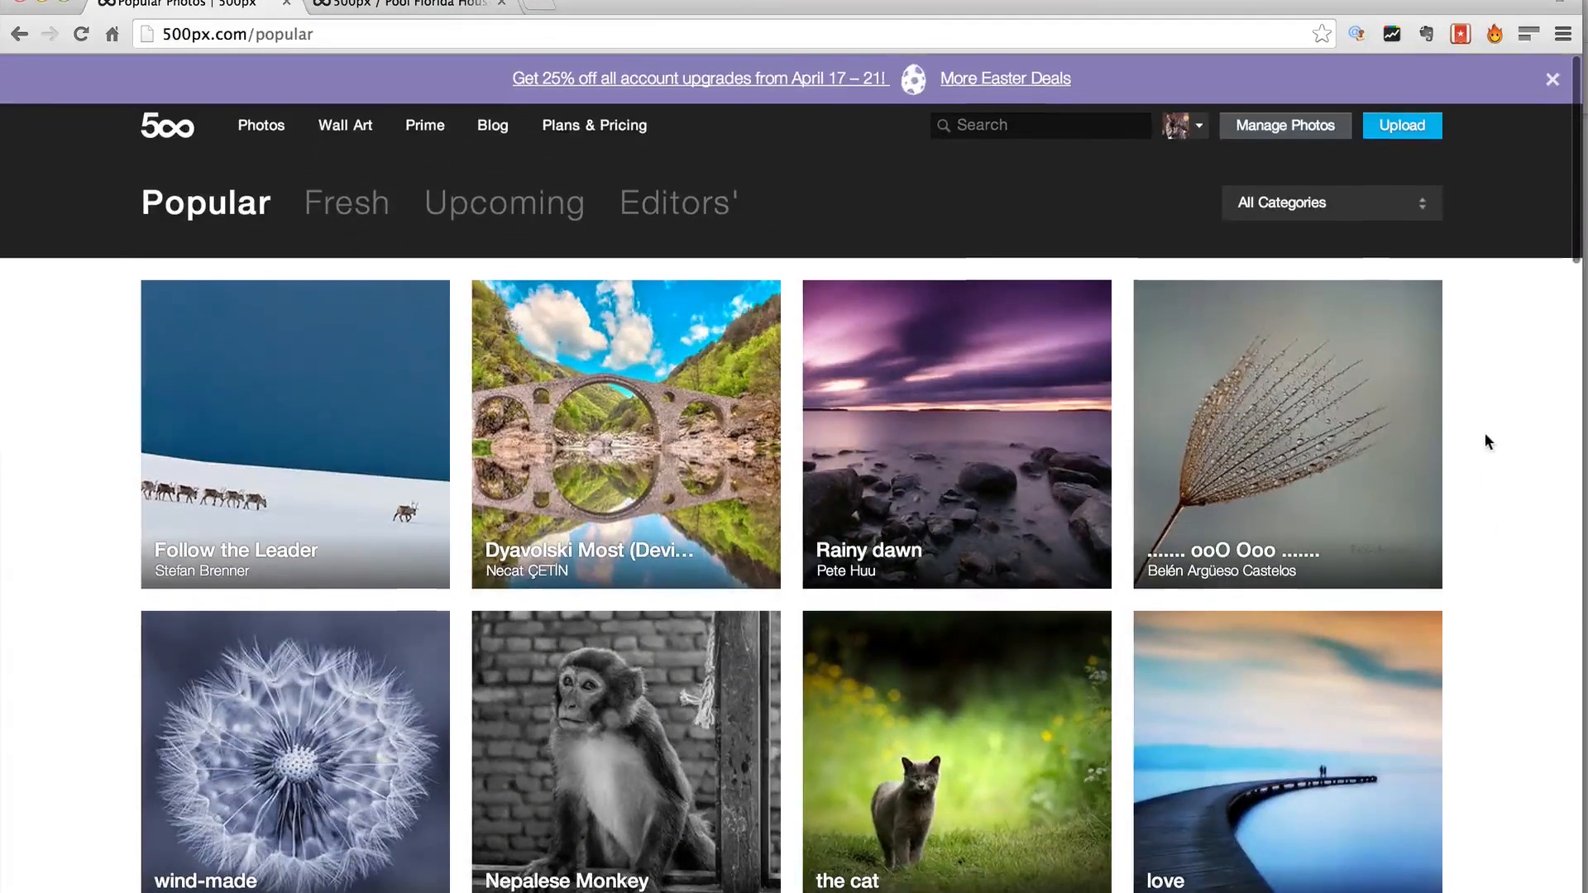
{"action": "scroll", "coordinate": [1485, 434], "scroll_direction": "down", "scroll_amount": 2}
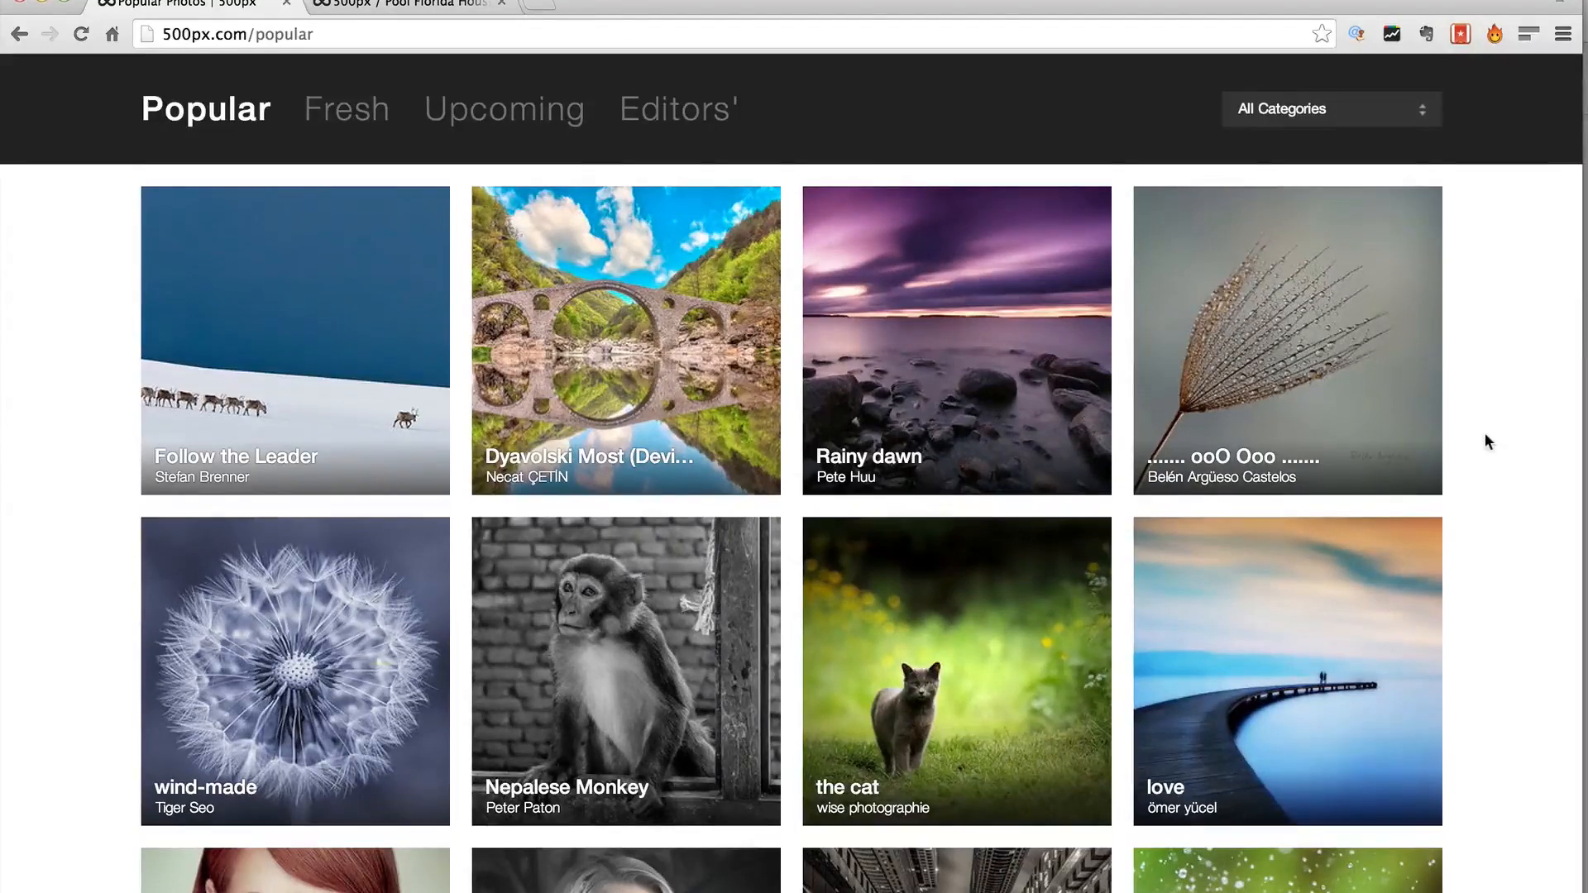
{"action": "scroll", "coordinate": [1486, 433], "scroll_direction": "down", "scroll_amount": 10}
{"action": "scroll", "coordinate": [1486, 433], "scroll_direction": "down", "scroll_amount": 5}
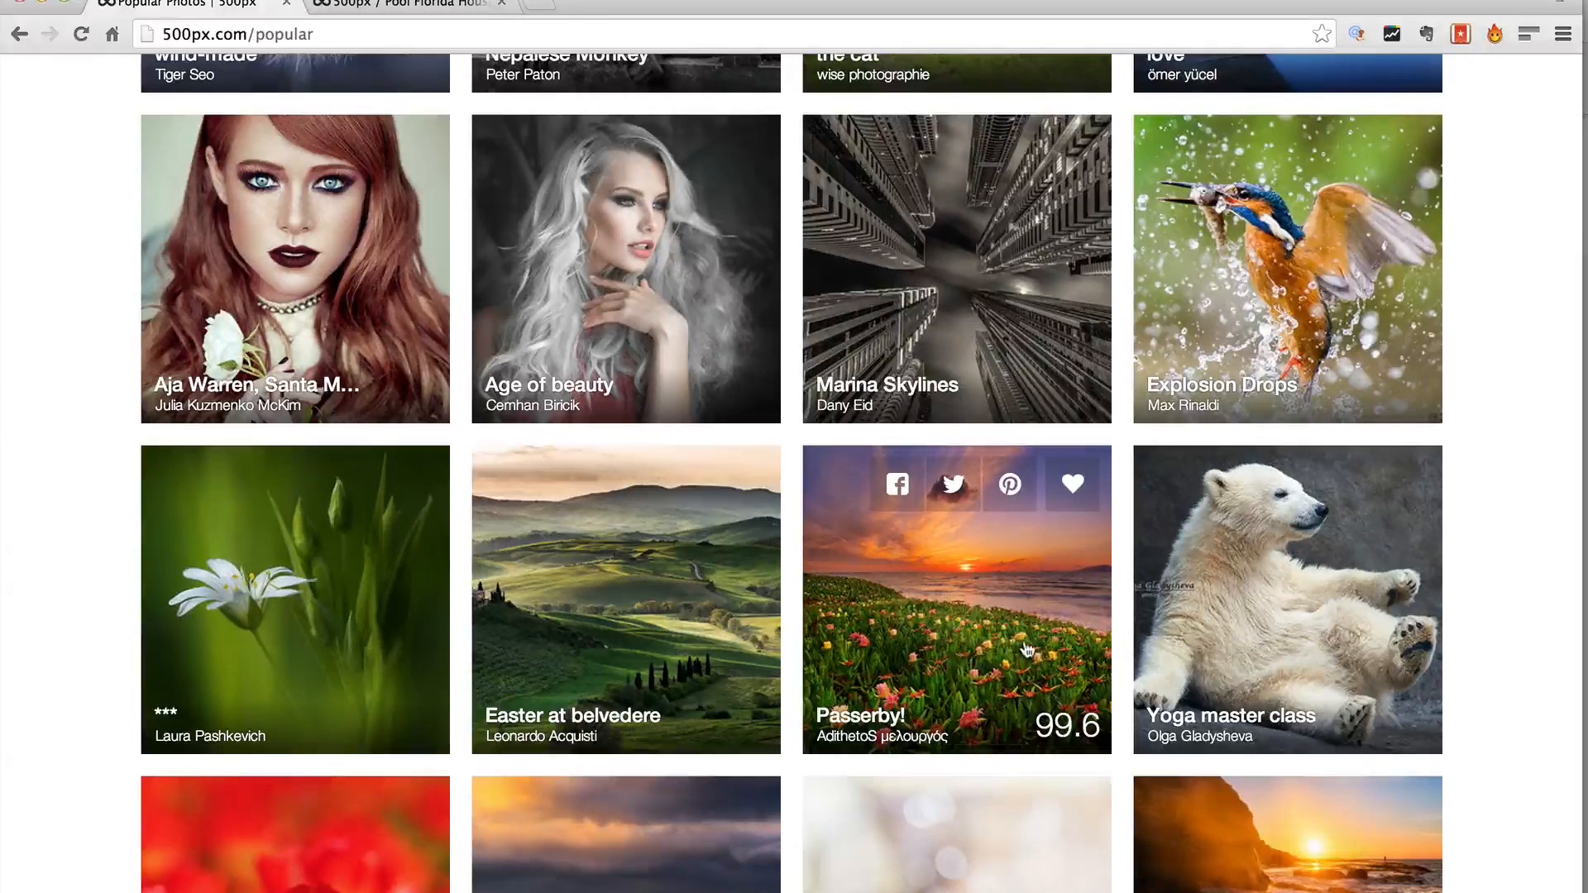
{"action": "scroll", "coordinate": [1010, 629], "scroll_direction": "up", "scroll_amount": 3}
{"action": "scroll", "coordinate": [1010, 629], "scroll_direction": "down", "scroll_amount": 3}
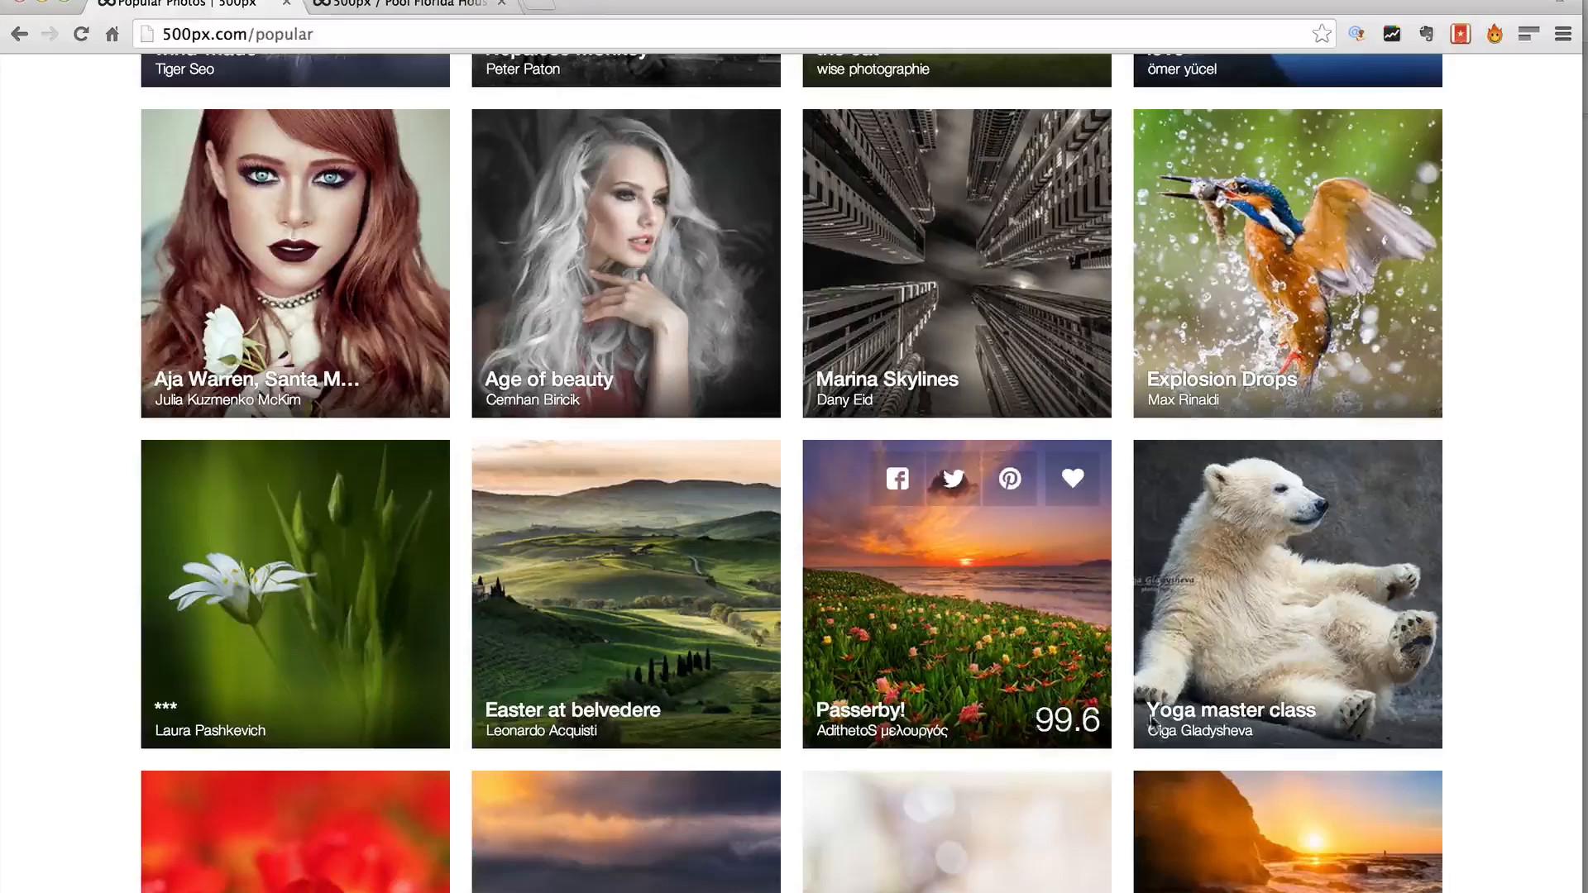
{"action": "scroll", "coordinate": [978, 556], "scroll_direction": "up", "scroll_amount": 1}
{"action": "scroll", "coordinate": [979, 556], "scroll_direction": "up", "scroll_amount": 15}
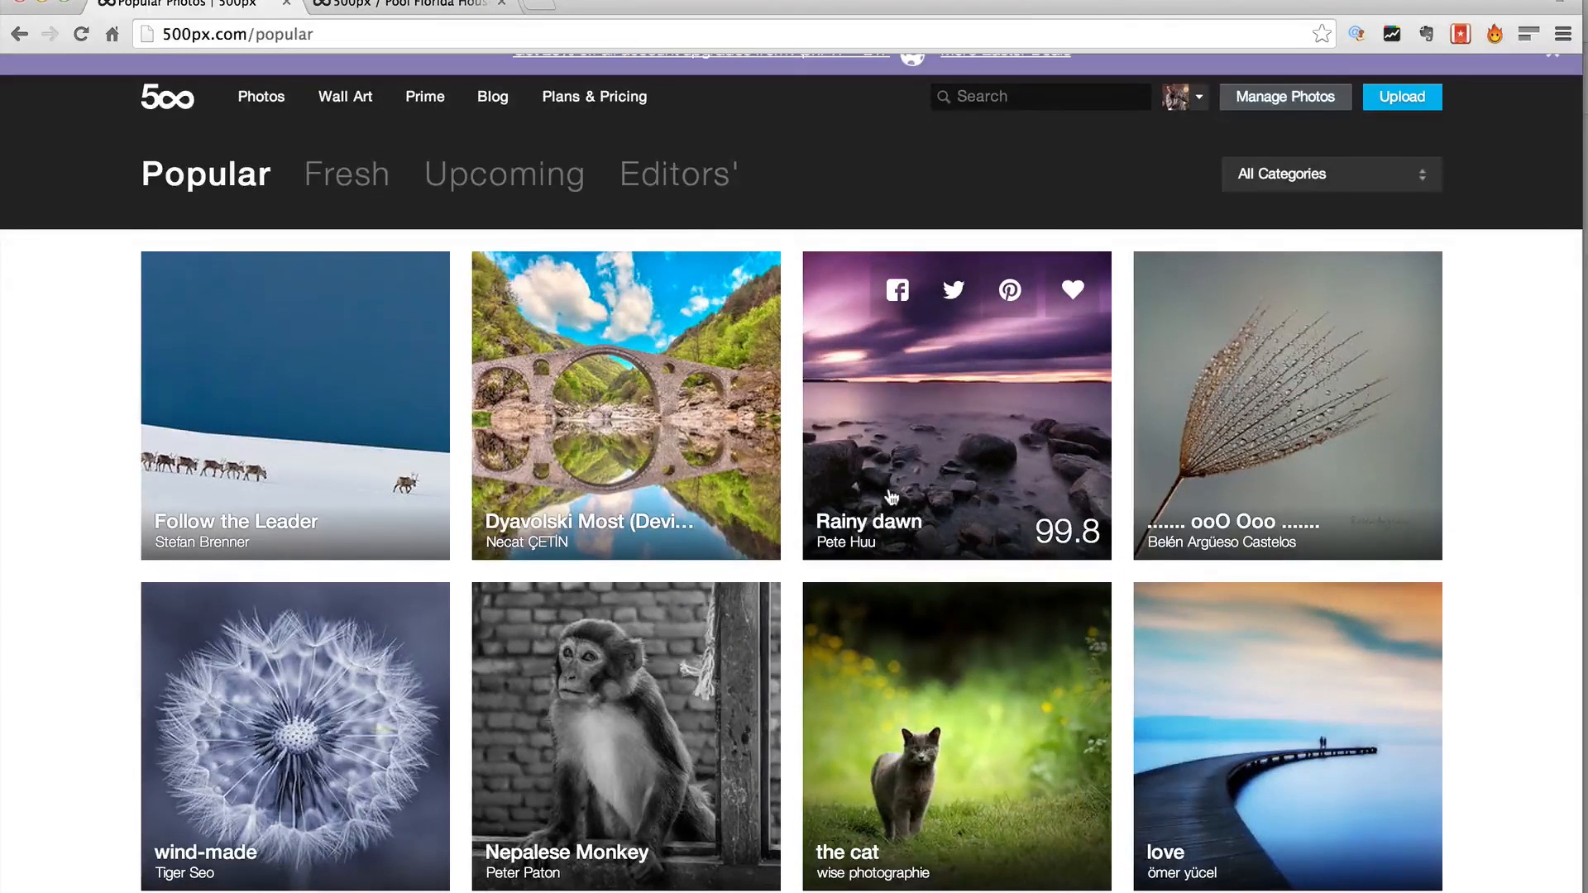
{"action": "scroll", "coordinate": [890, 496], "scroll_direction": "down", "scroll_amount": 5}
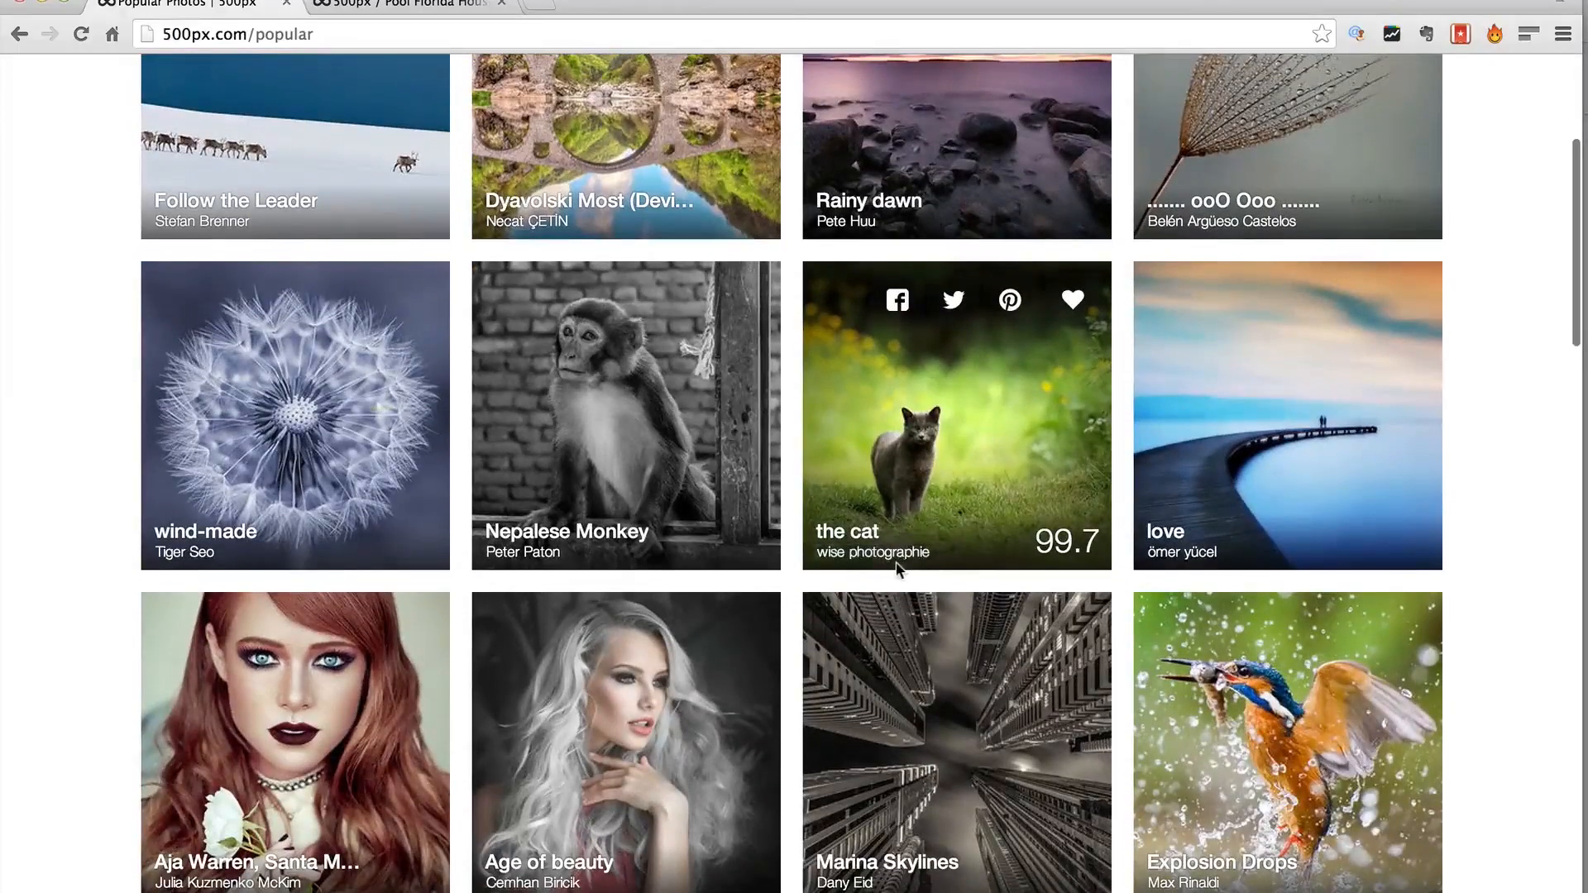
{"action": "scroll", "coordinate": [910, 496], "scroll_direction": "up", "scroll_amount": 5}
View the Pool Florida House photo page on 500px and examine its pulse rating details and the full image
{"action": "left_click", "coordinate": [445, 9]}
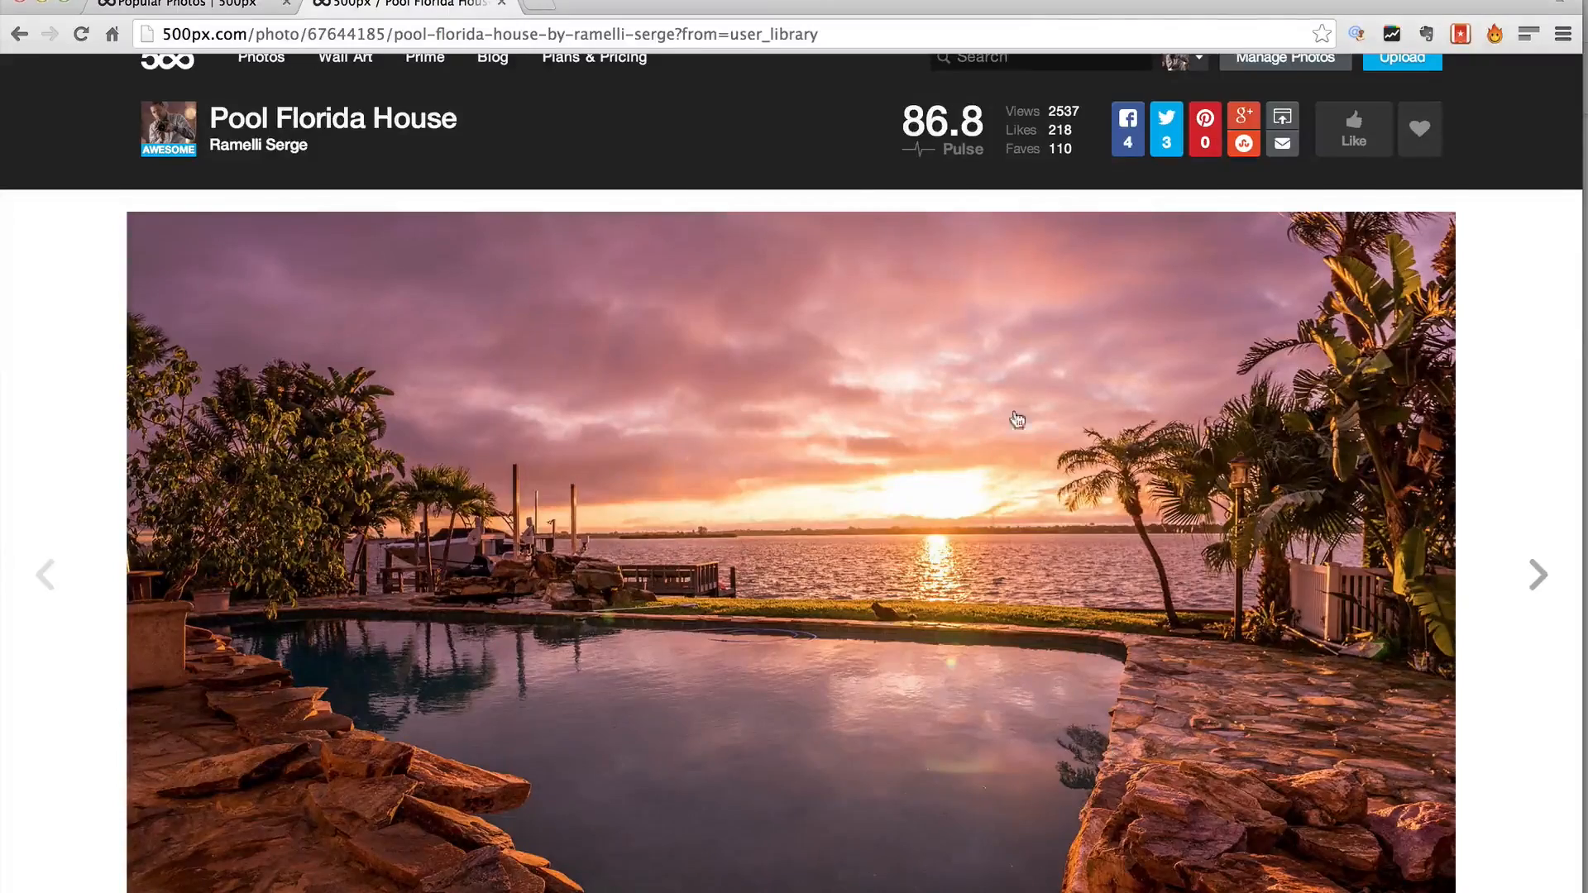
{"action": "scroll", "coordinate": [1026, 438], "scroll_direction": "up", "scroll_amount": 2}
{"action": "mouse_move", "coordinate": [897, 173]}
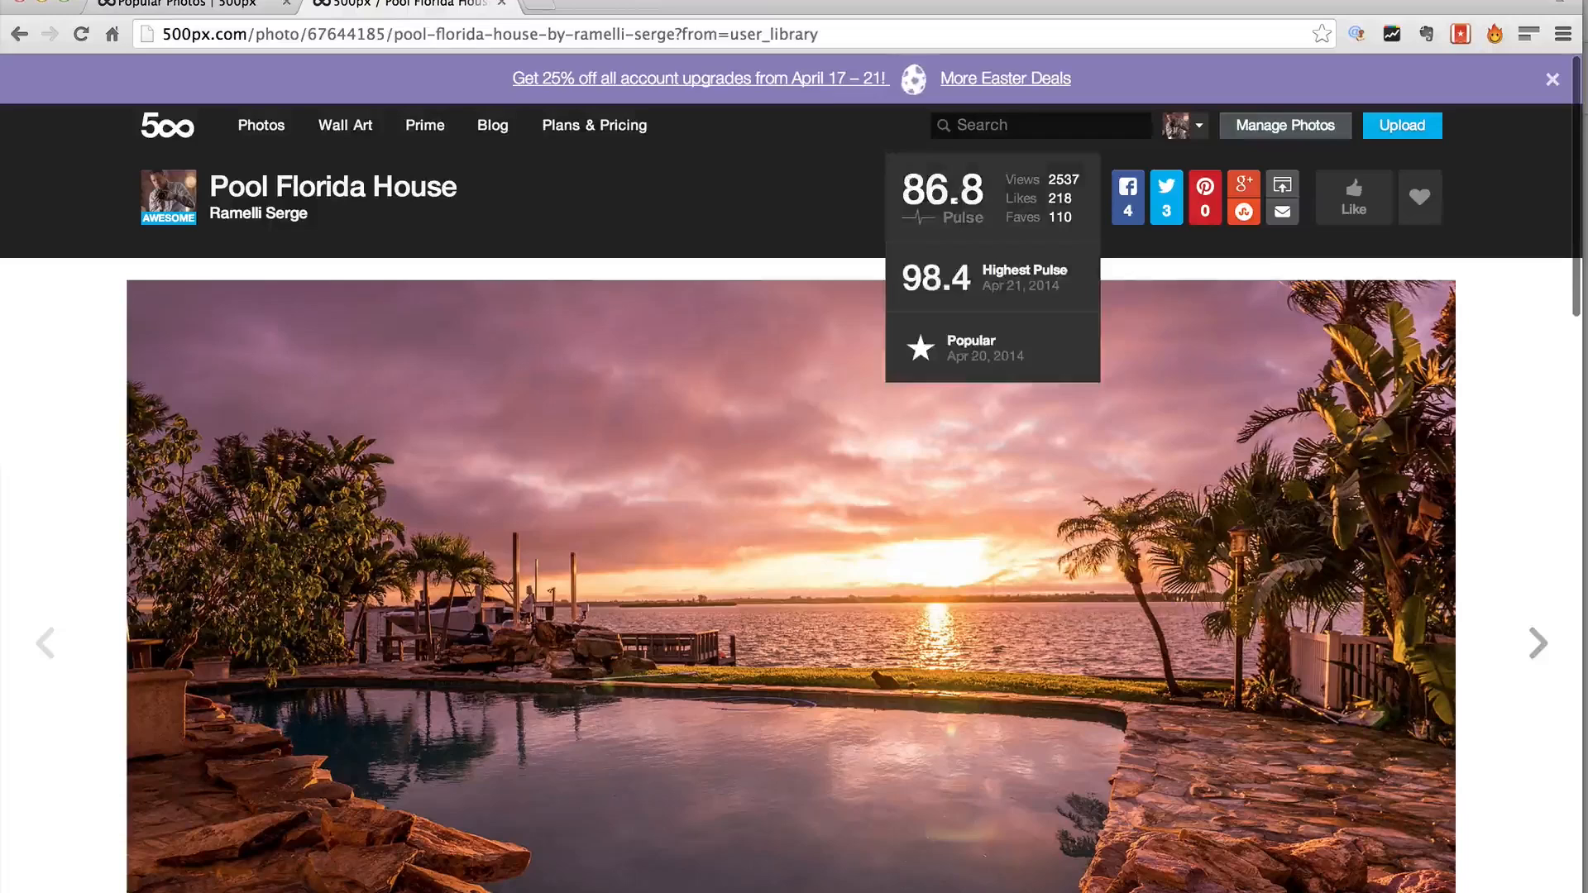
{"action": "mouse_move", "coordinate": [936, 192]}
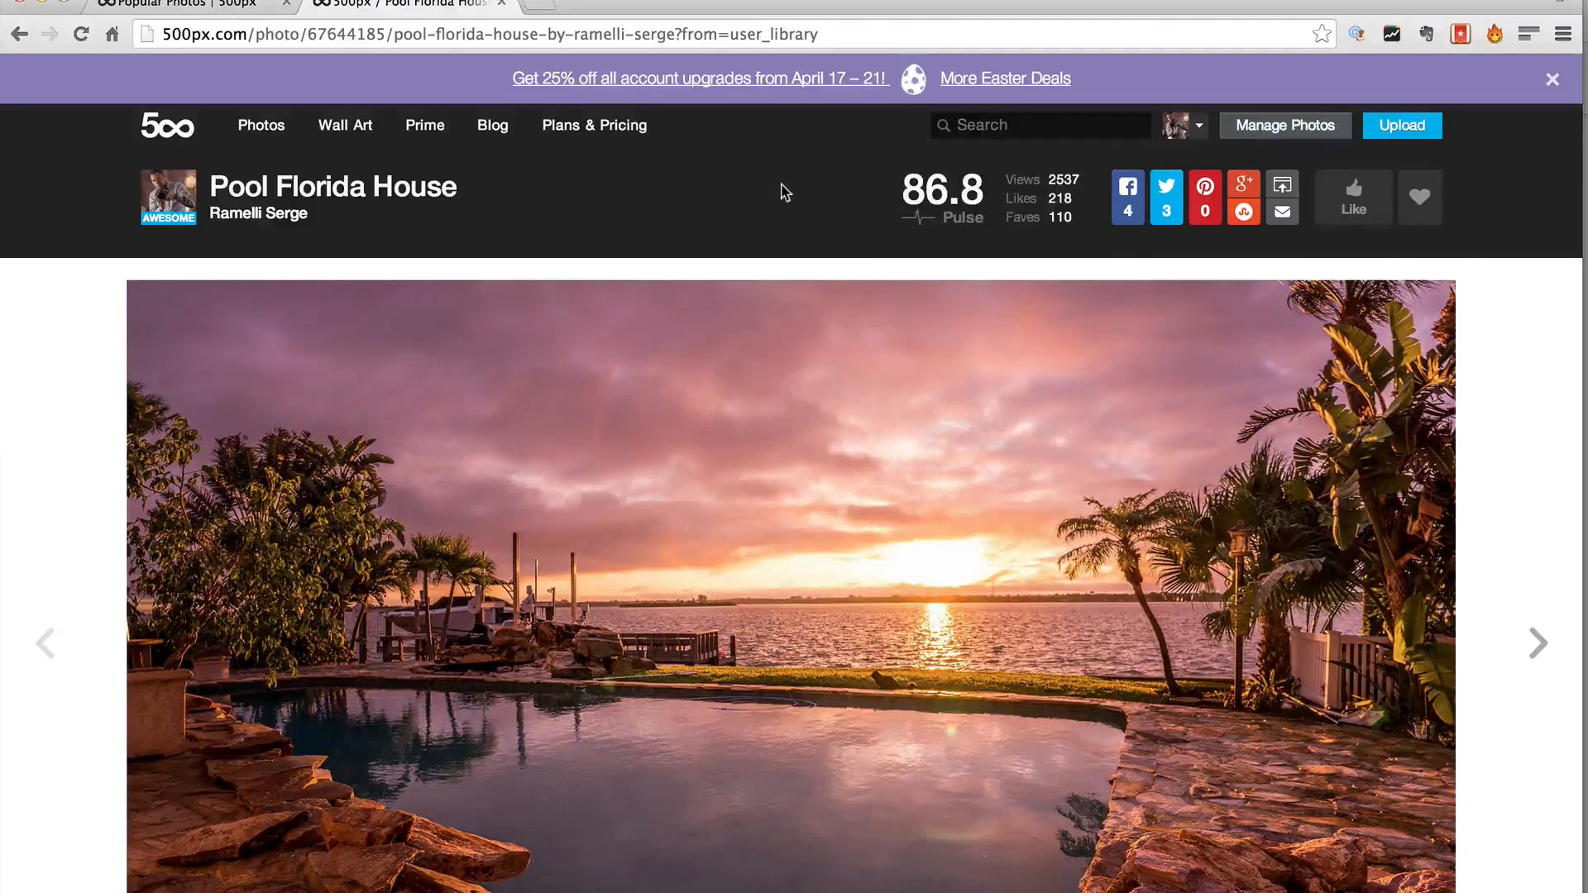
{"action": "scroll", "coordinate": [785, 193], "scroll_direction": "down", "scroll_amount": 1}
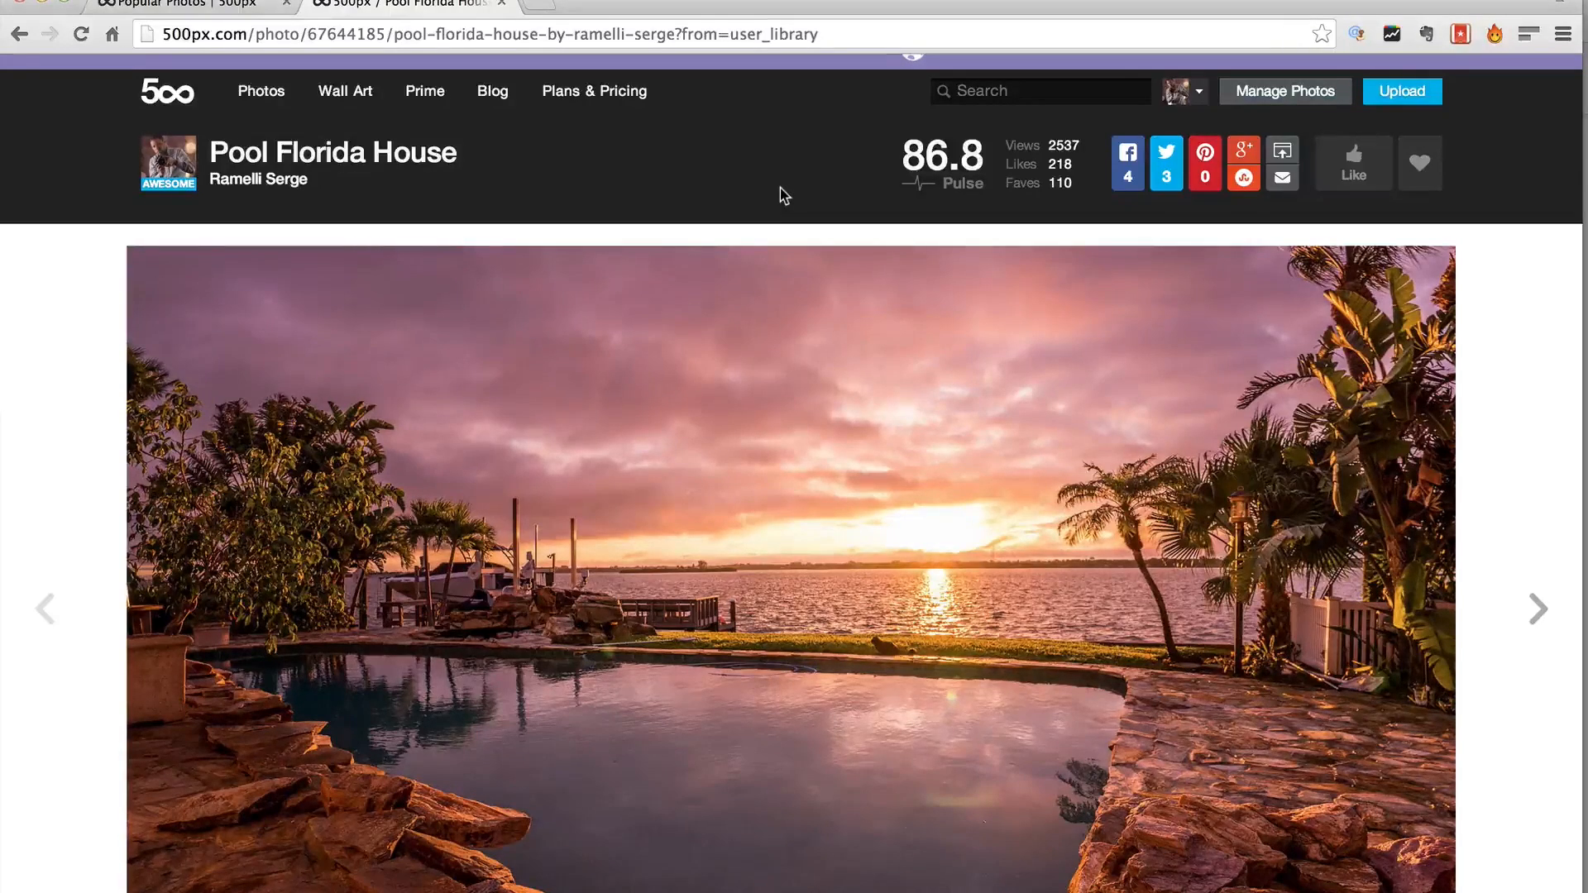
{"action": "scroll", "coordinate": [803, 242], "scroll_direction": "down", "scroll_amount": 1}
{"action": "scroll", "coordinate": [805, 245], "scroll_direction": "up", "scroll_amount": 1}
{"action": "scroll", "coordinate": [805, 244], "scroll_direction": "down", "scroll_amount": 3}
{"action": "scroll", "coordinate": [804, 244], "scroll_direction": "up", "scroll_amount": 2}
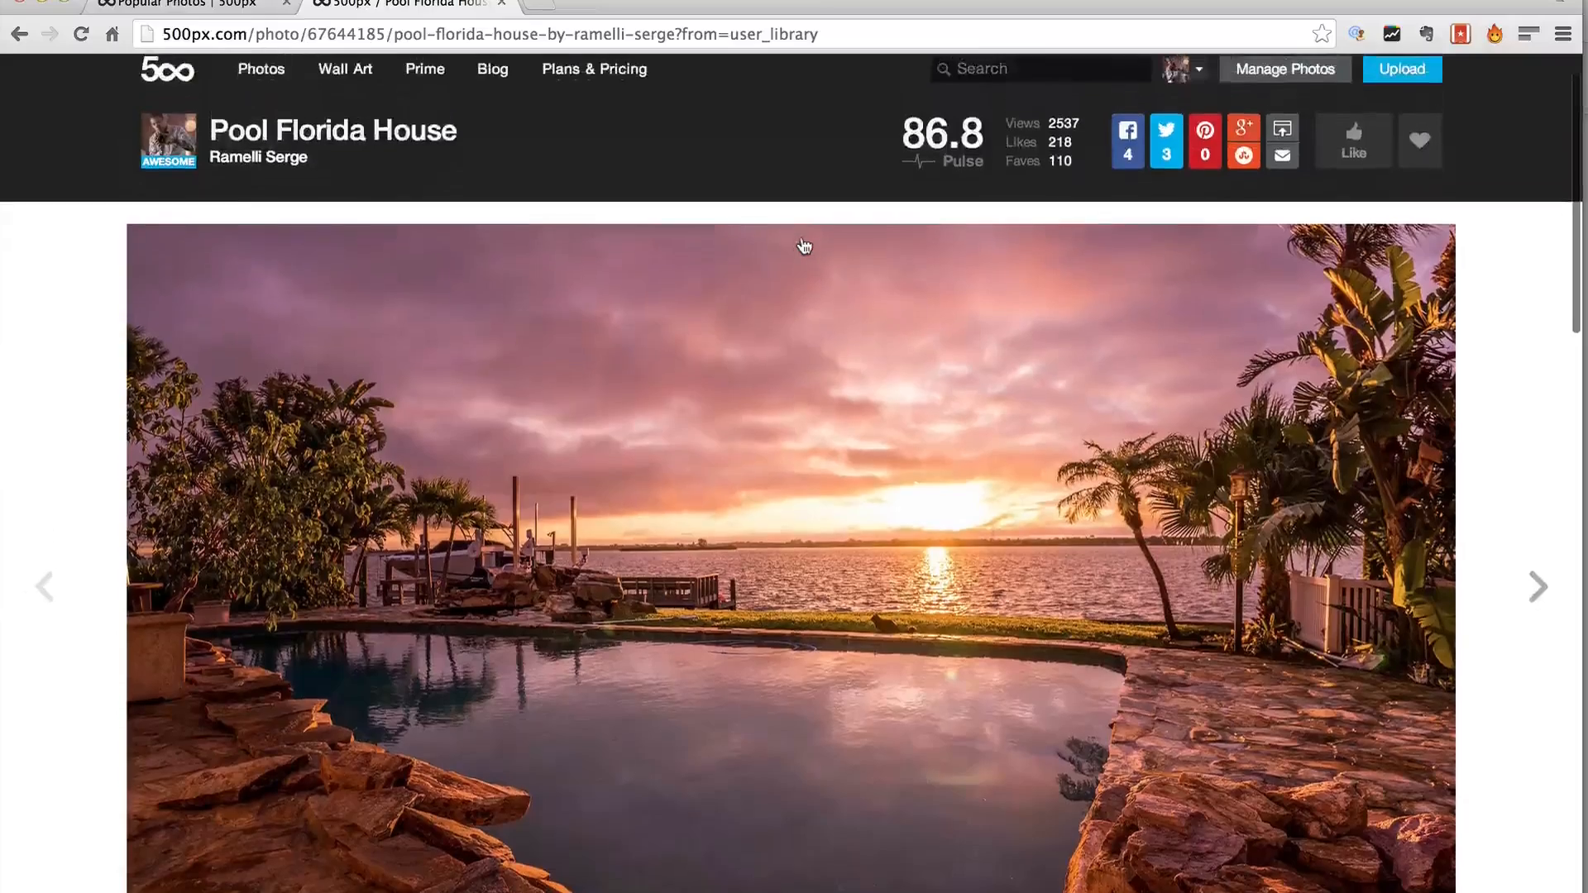
{"action": "scroll", "coordinate": [805, 244], "scroll_direction": "down", "scroll_amount": 2}
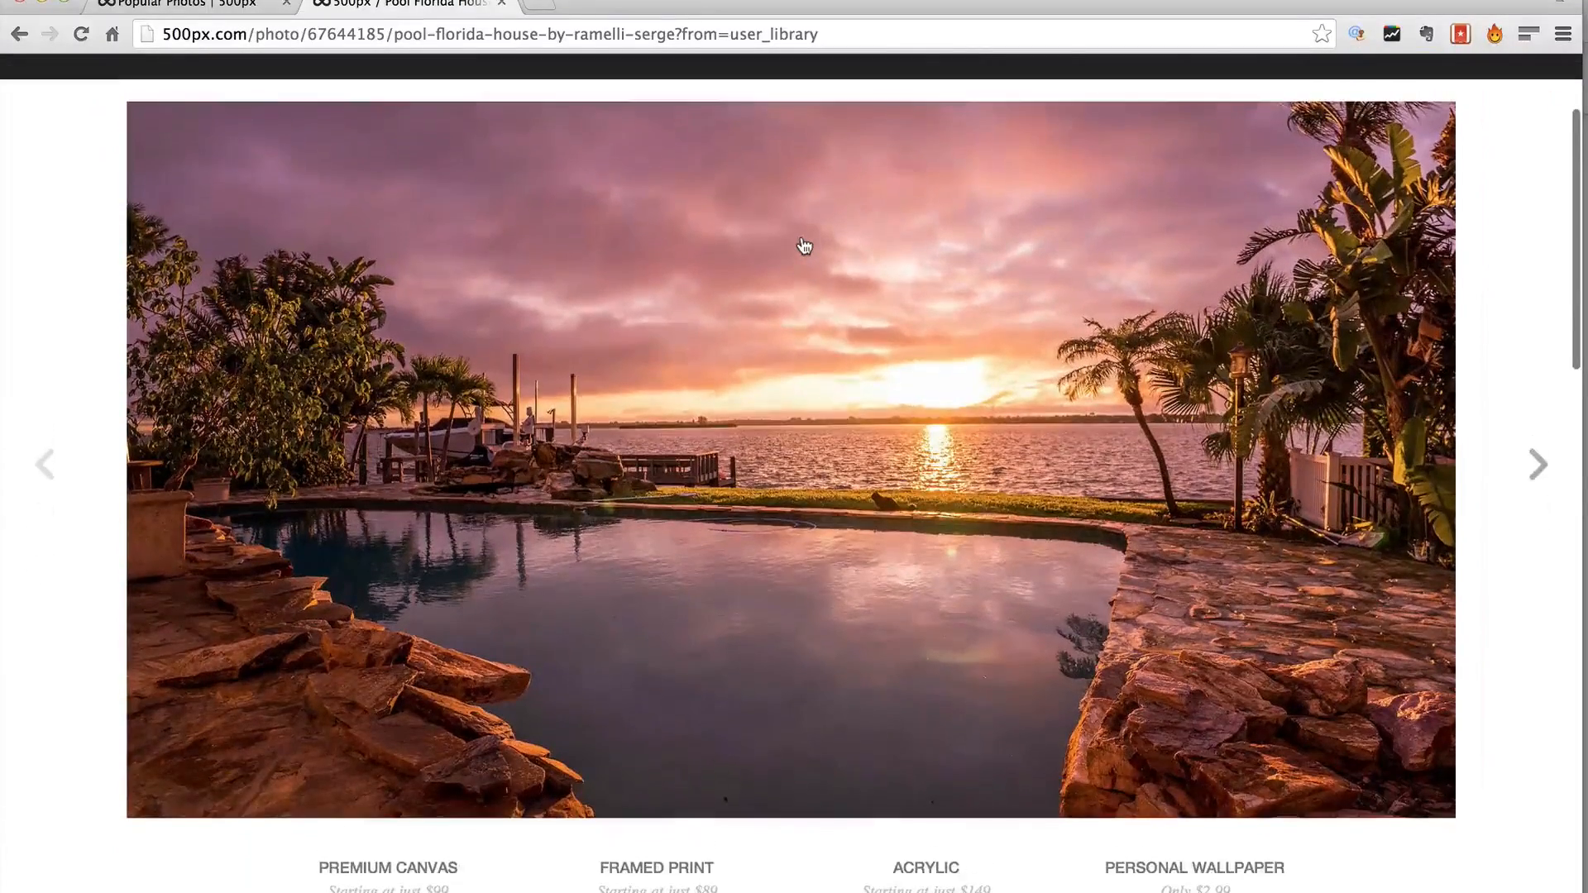
{"action": "scroll", "coordinate": [804, 246], "scroll_direction": "up", "scroll_amount": 1}
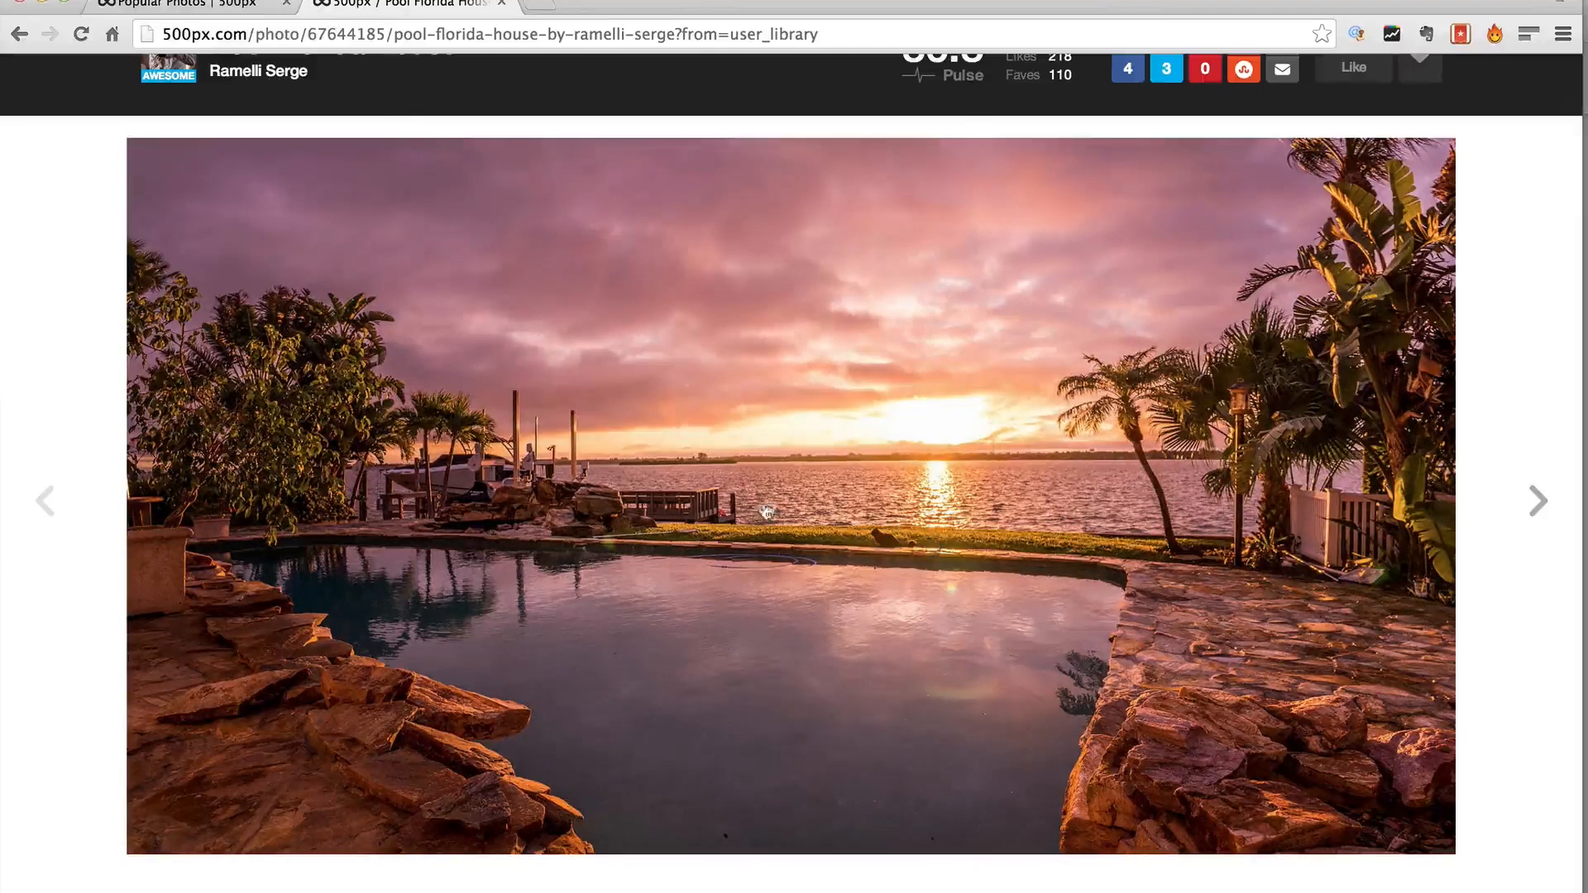
Switch to Lightroom, show the shooting information for untitled-32.ARW, and reset the photo's develop settings
{"action": "key", "text": "super+Tab"}
{"action": "key", "text": "super+Tab"}
{"action": "key", "text": "super+Tab"}
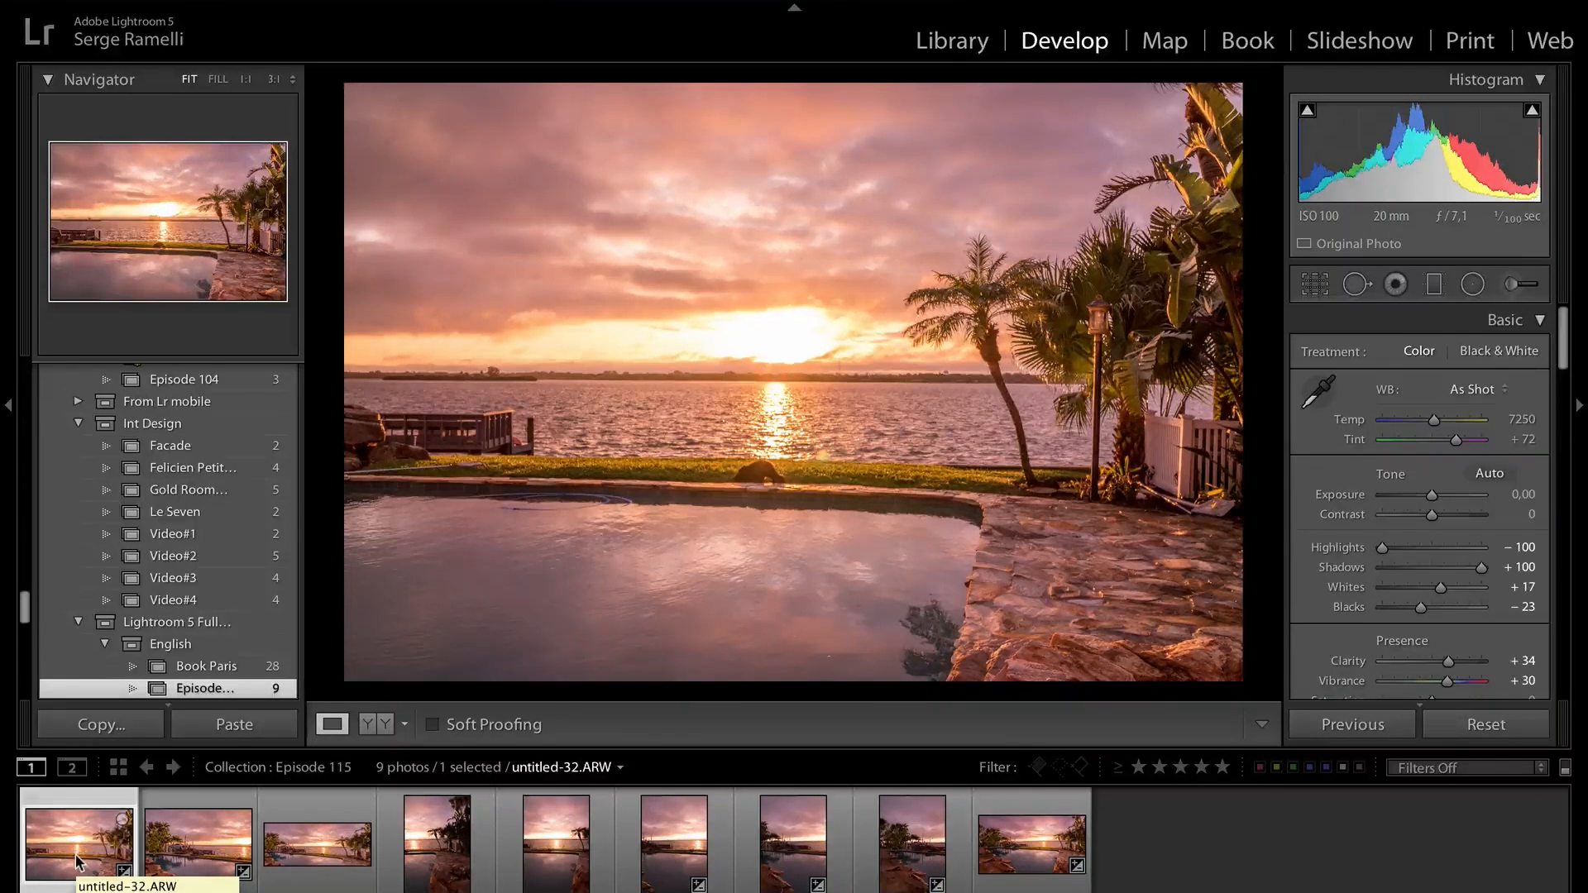
{"action": "key", "text": "i"}
{"action": "key", "text": "i"}
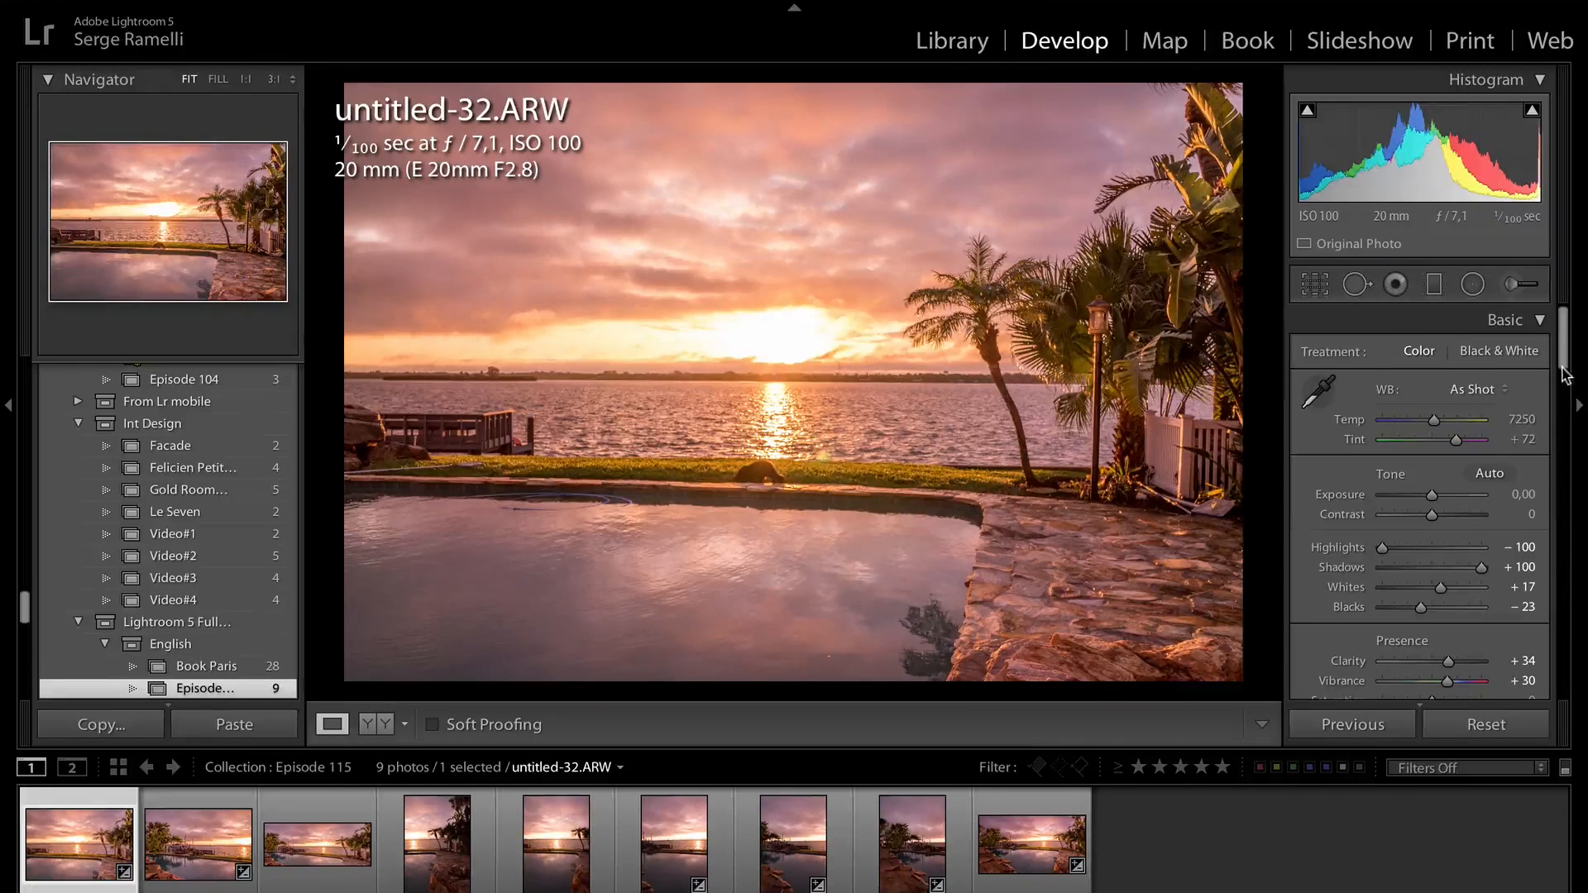
{"action": "left_click", "coordinate": [1480, 727]}
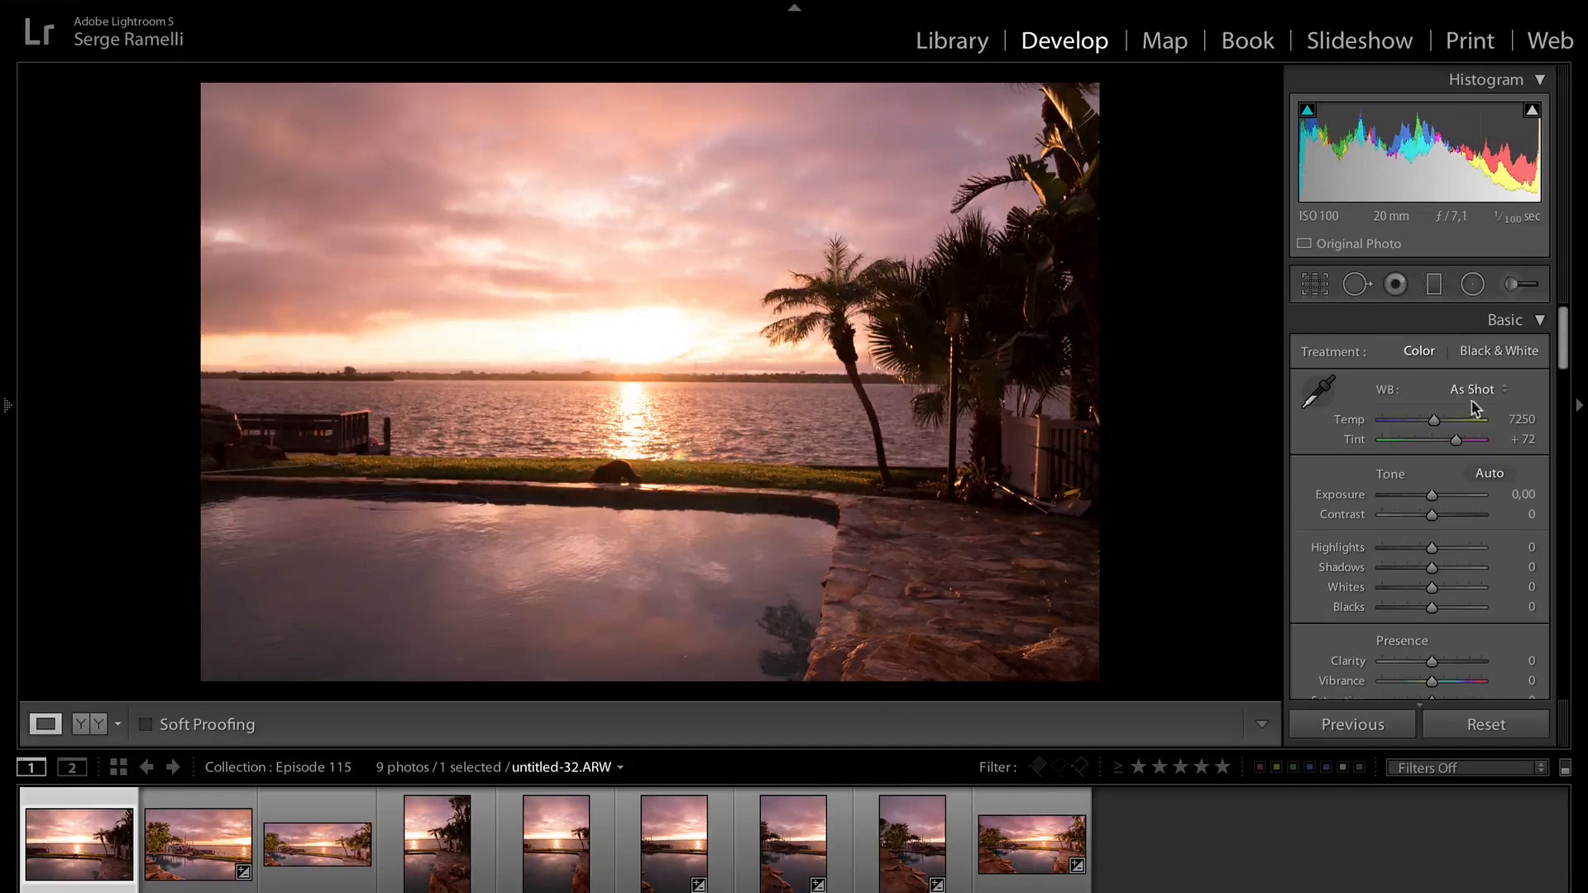
Try the Daylight and Shade white balance presets on untitled-32.ARW and return it to As Shot
{"action": "left_click", "coordinate": [1481, 391]}
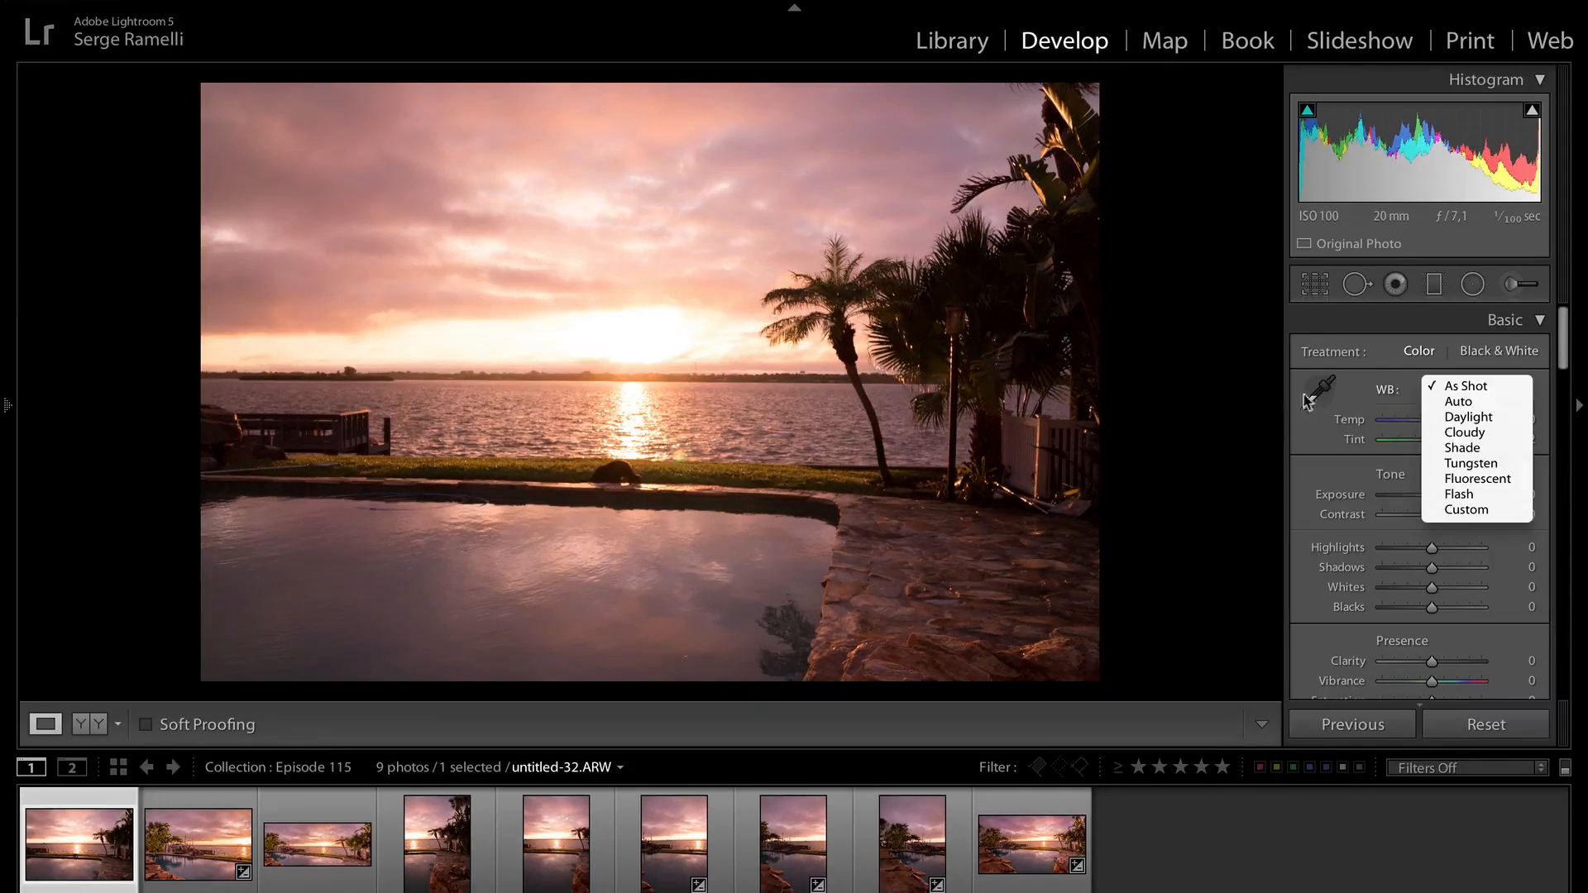
{"action": "left_click", "coordinate": [1393, 350]}
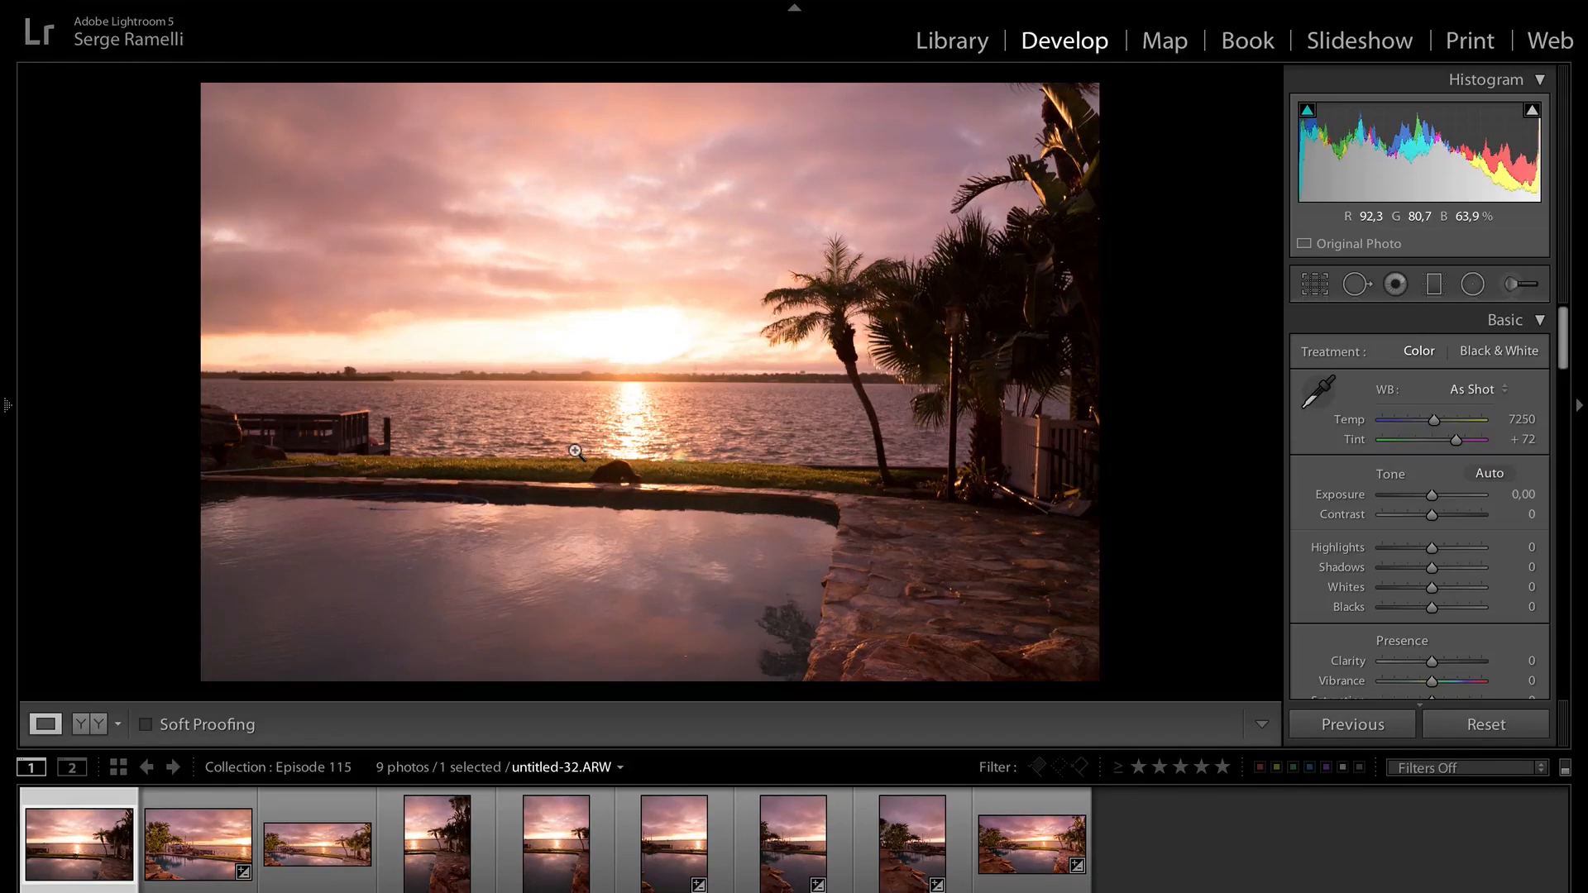
{"action": "left_click", "coordinate": [1481, 393]}
{"action": "left_click", "coordinate": [1481, 417]}
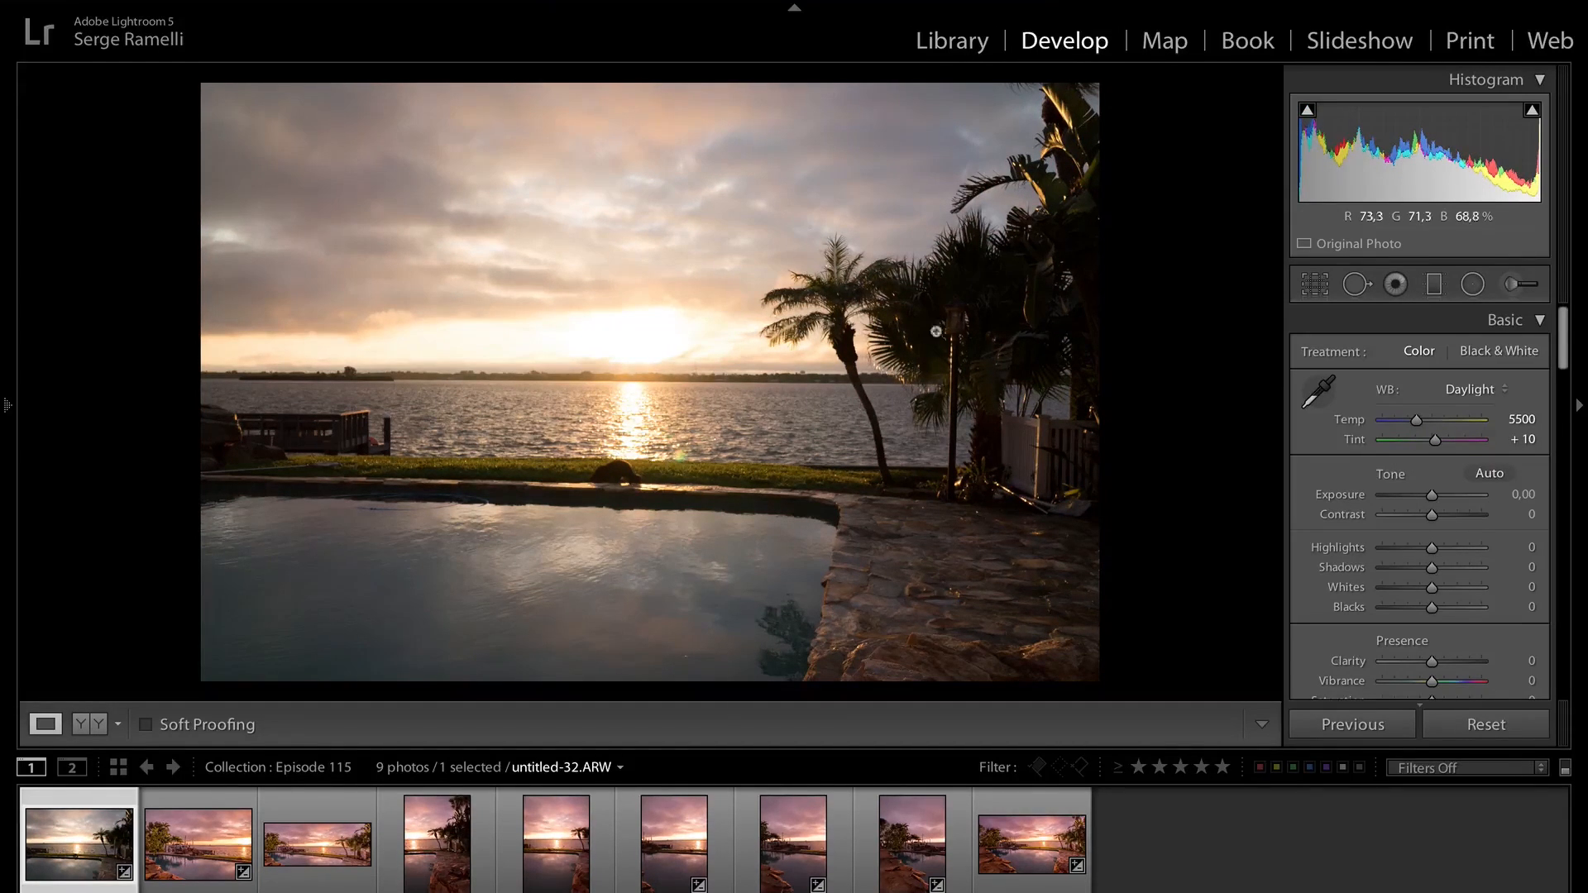
{"action": "left_click", "coordinate": [1486, 391]}
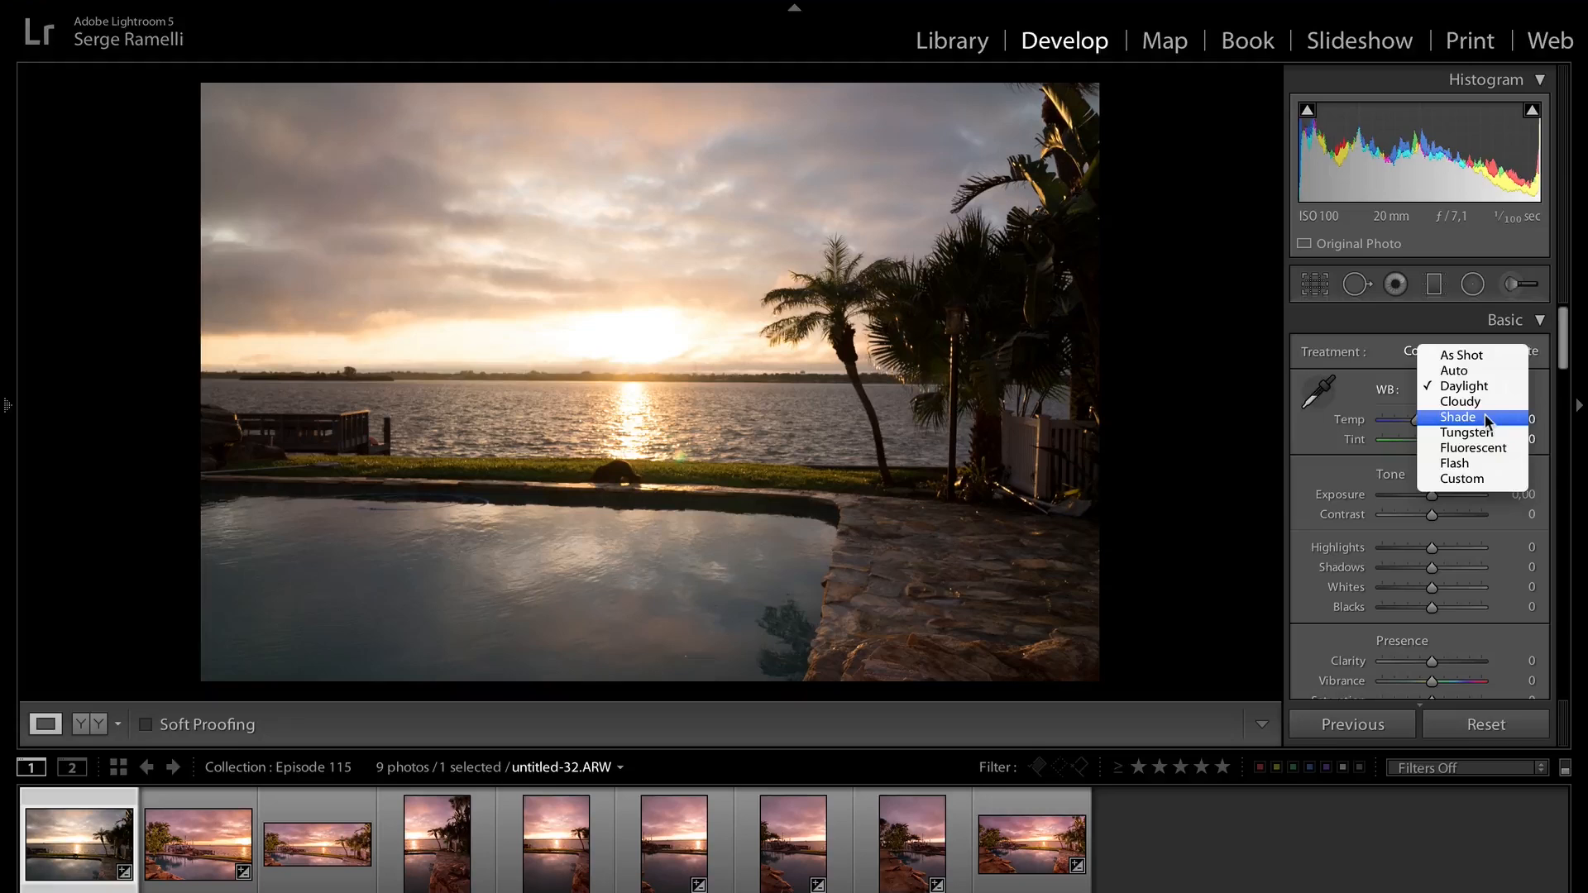
{"action": "left_click", "coordinate": [1486, 417]}
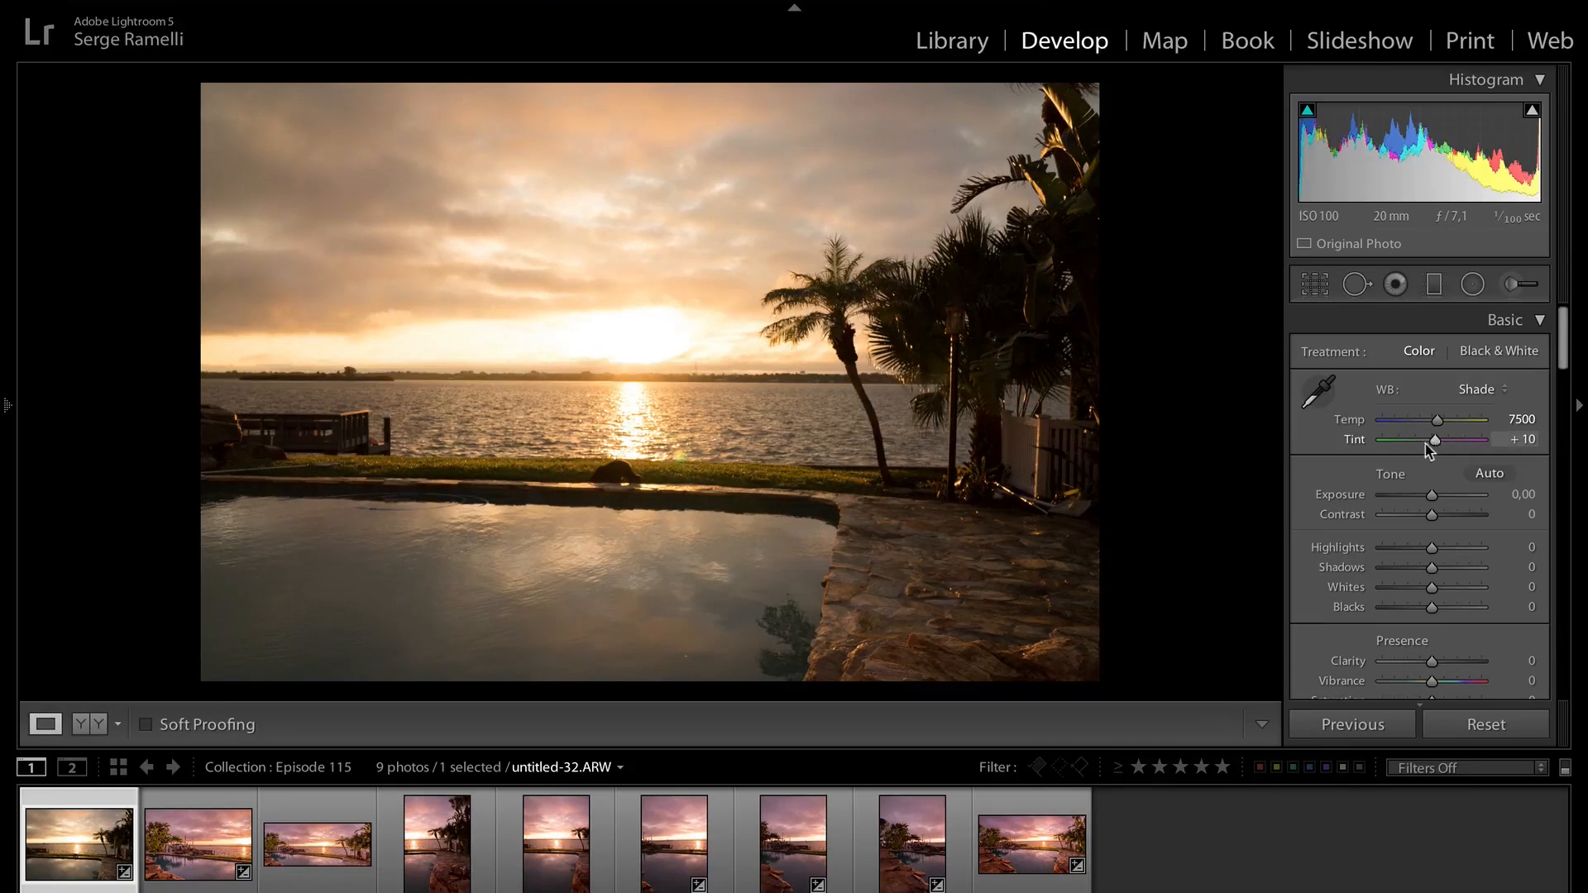
{"action": "left_click", "coordinate": [1477, 389]}
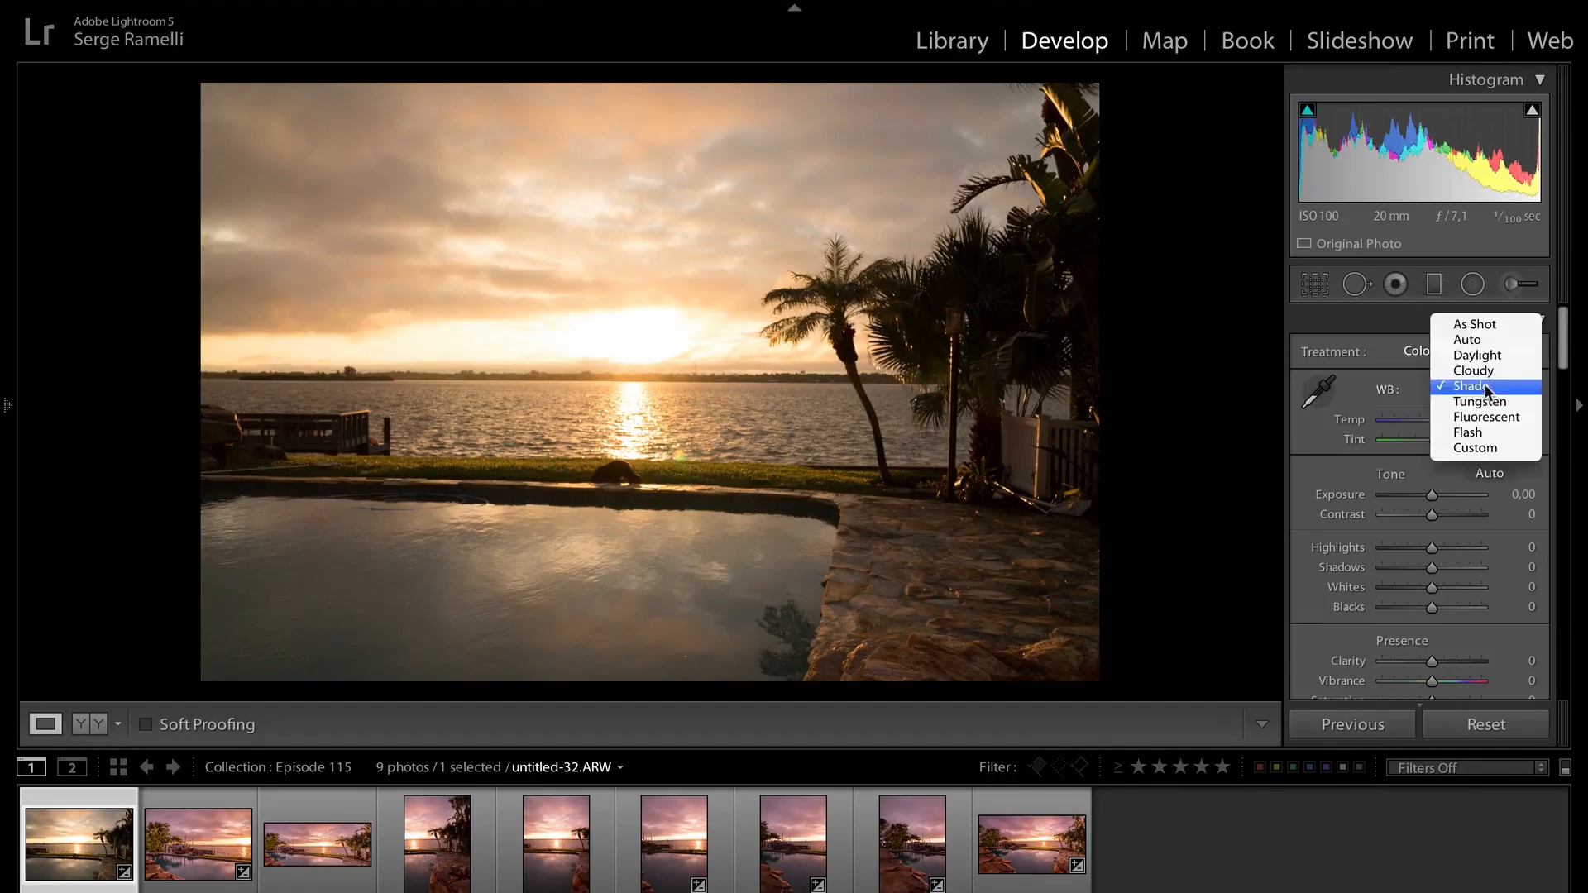
{"action": "left_click", "coordinate": [1503, 324]}
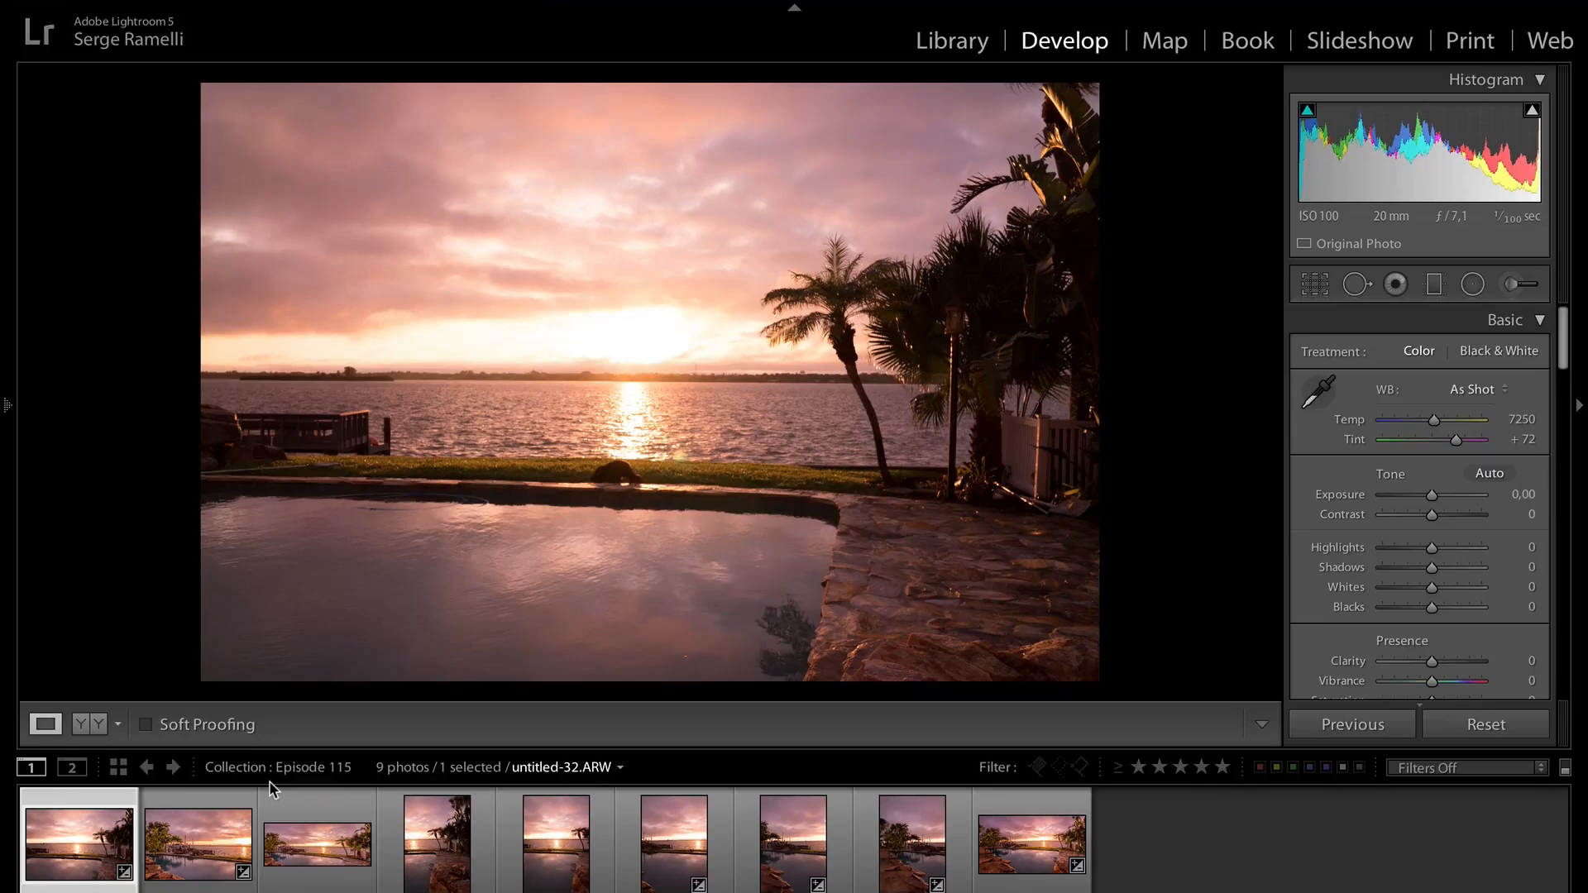
Select untitled-33.ARW in the Episode 115 collection and reset its develop settings
{"action": "left_click", "coordinate": [204, 831]}
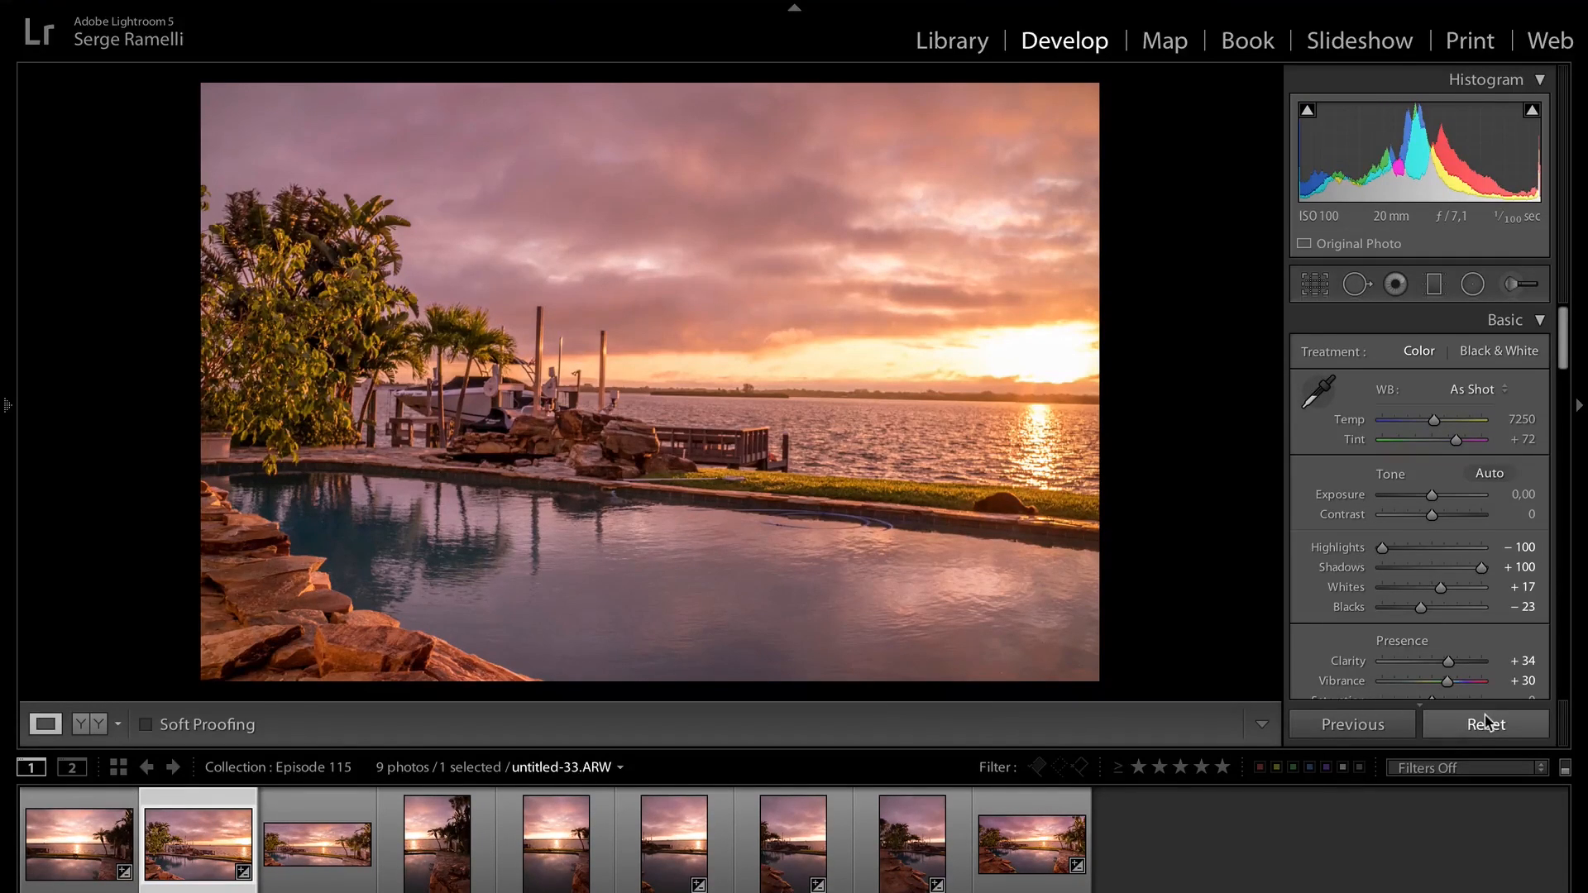
{"action": "left_click", "coordinate": [1485, 724]}
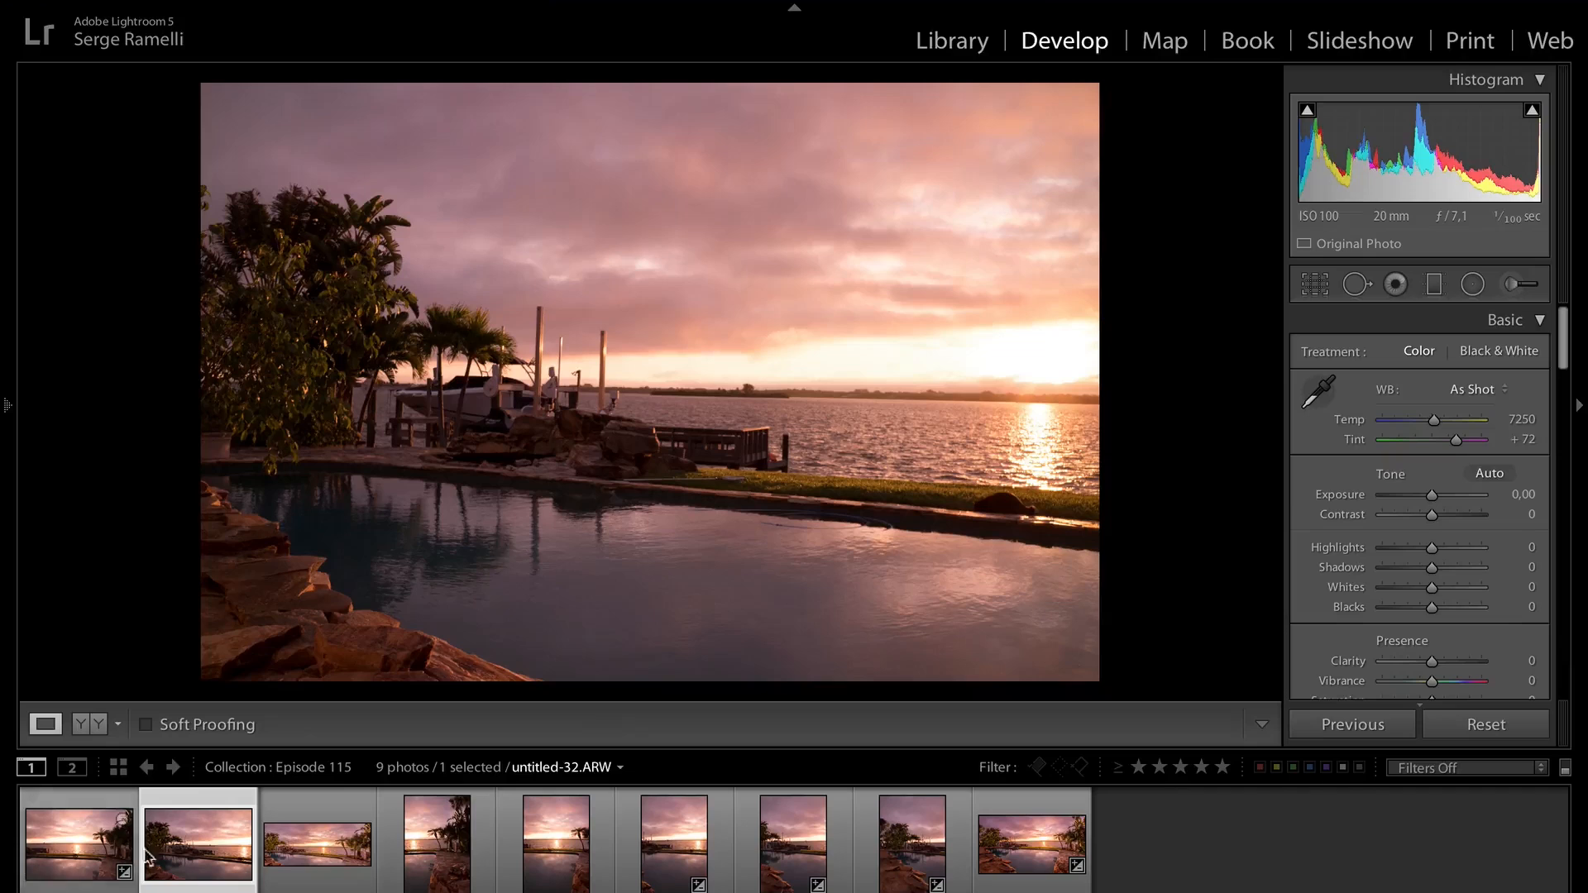
View the panorama untitled-32-Modifier.tif, then select untitled-34.ARW and show its shooting information
{"action": "left_click", "coordinate": [329, 854]}
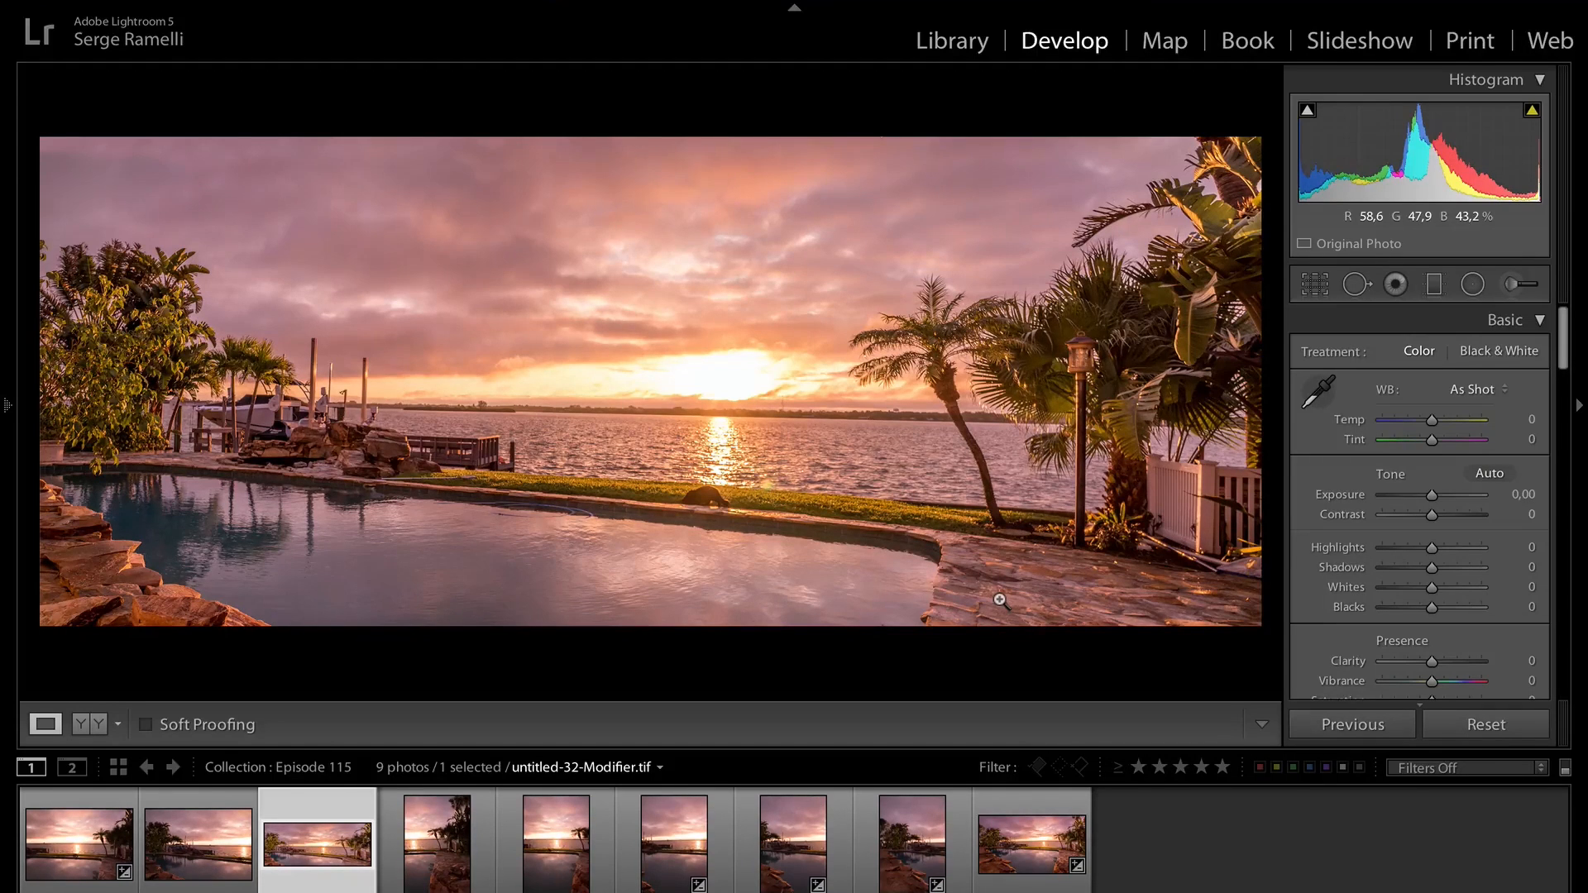
{"action": "left_click", "coordinate": [448, 852]}
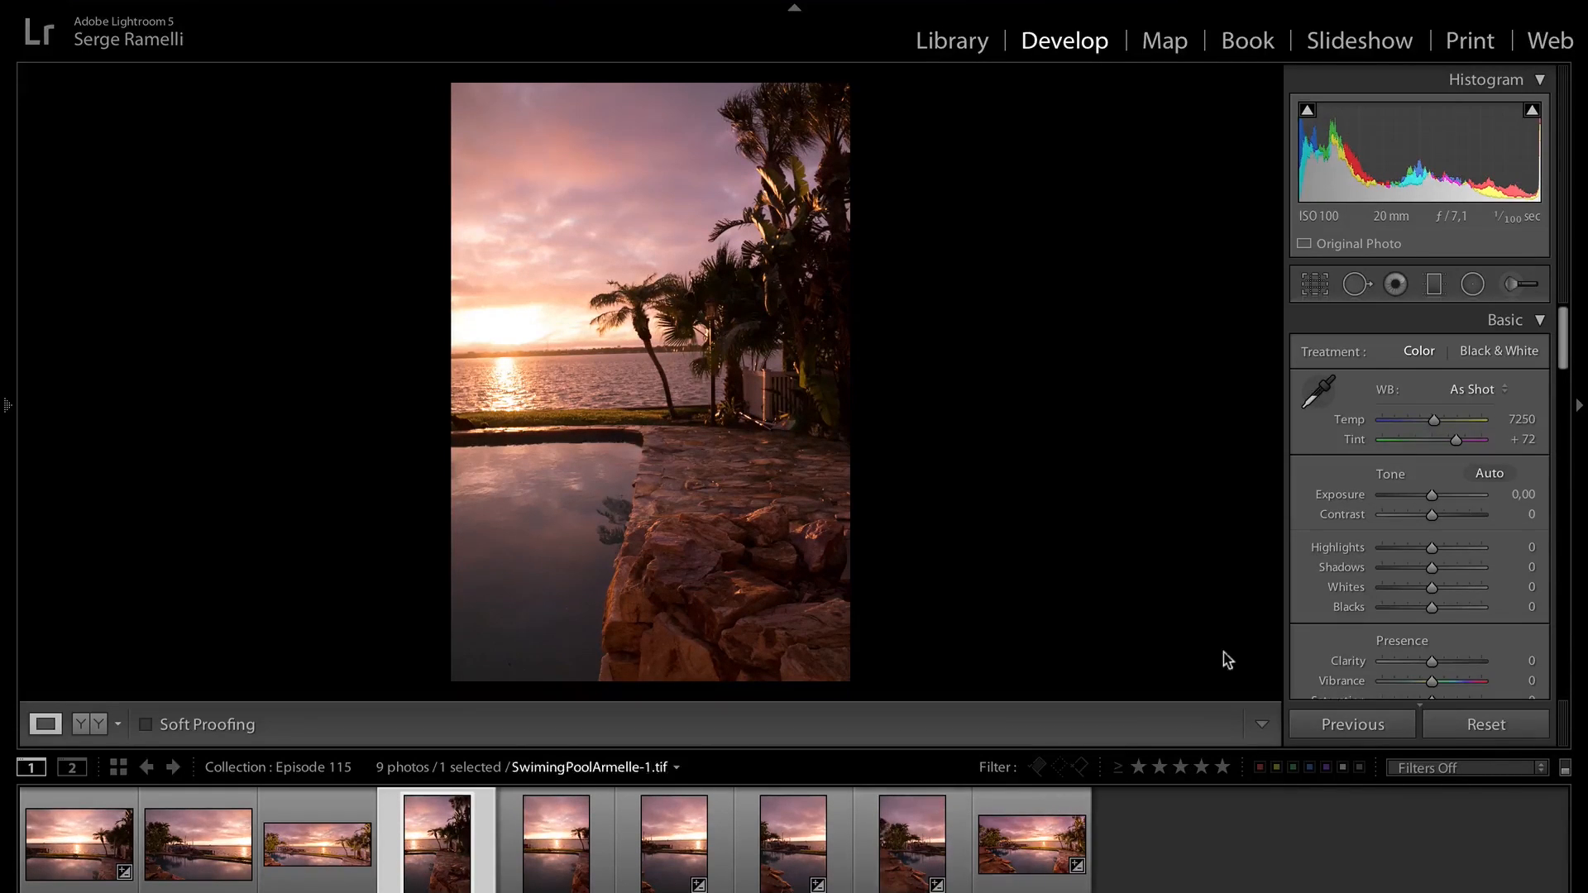
{"action": "key", "text": "i"}
{"action": "key", "text": "i"}
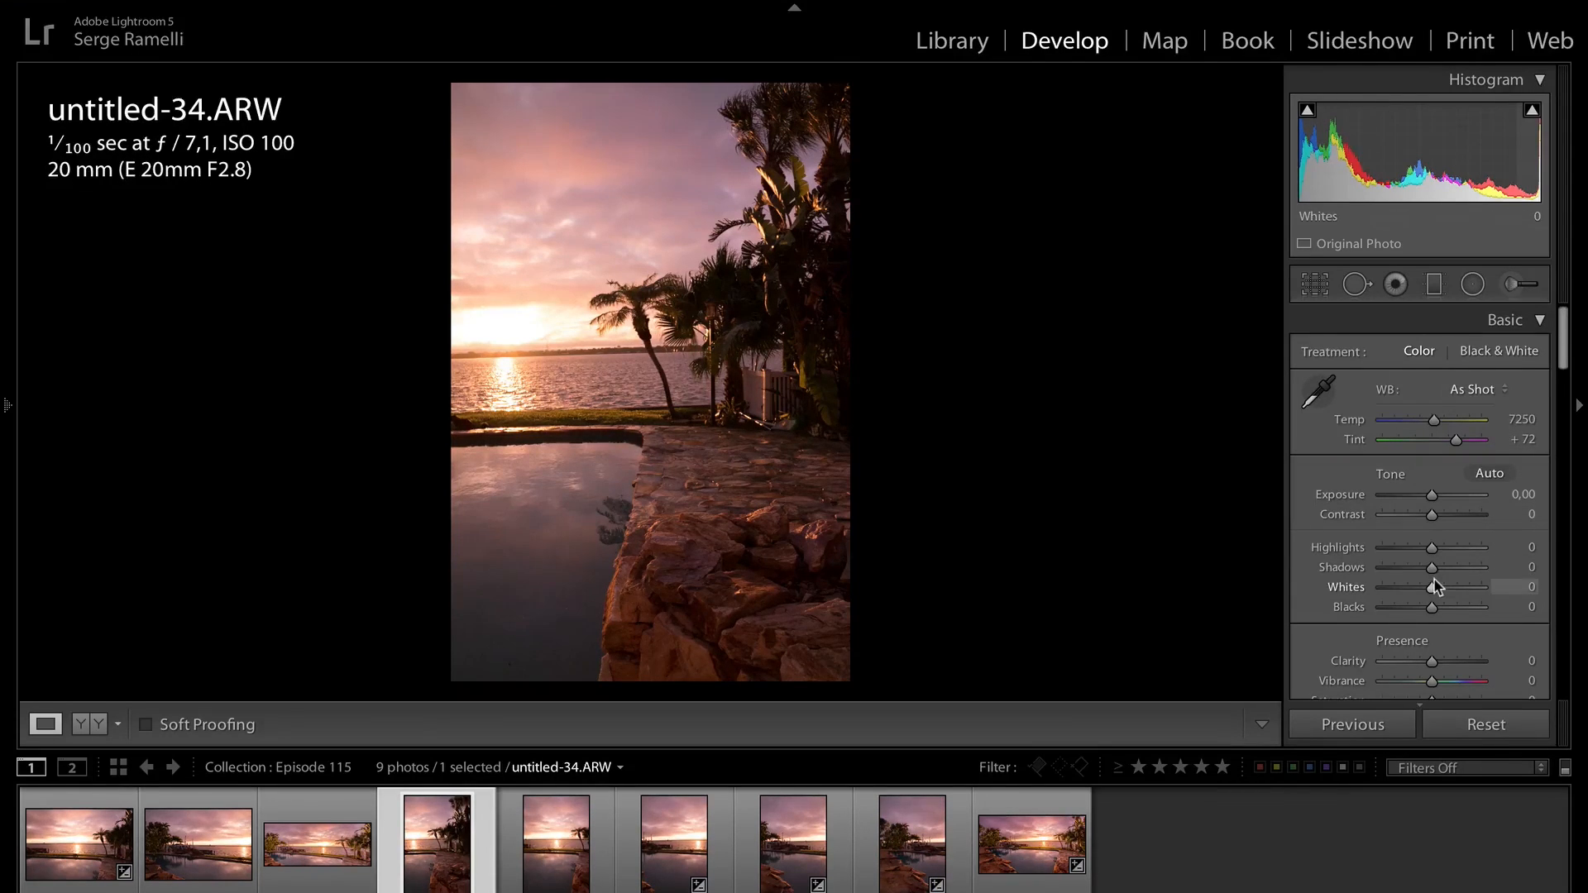
Set Shadows to +100 and Highlights to -100 on untitled-34.ARW and inspect the stone patio up close
{"action": "left_click_drag", "start_coordinate": [1436, 569], "coordinate": [1487, 566]}
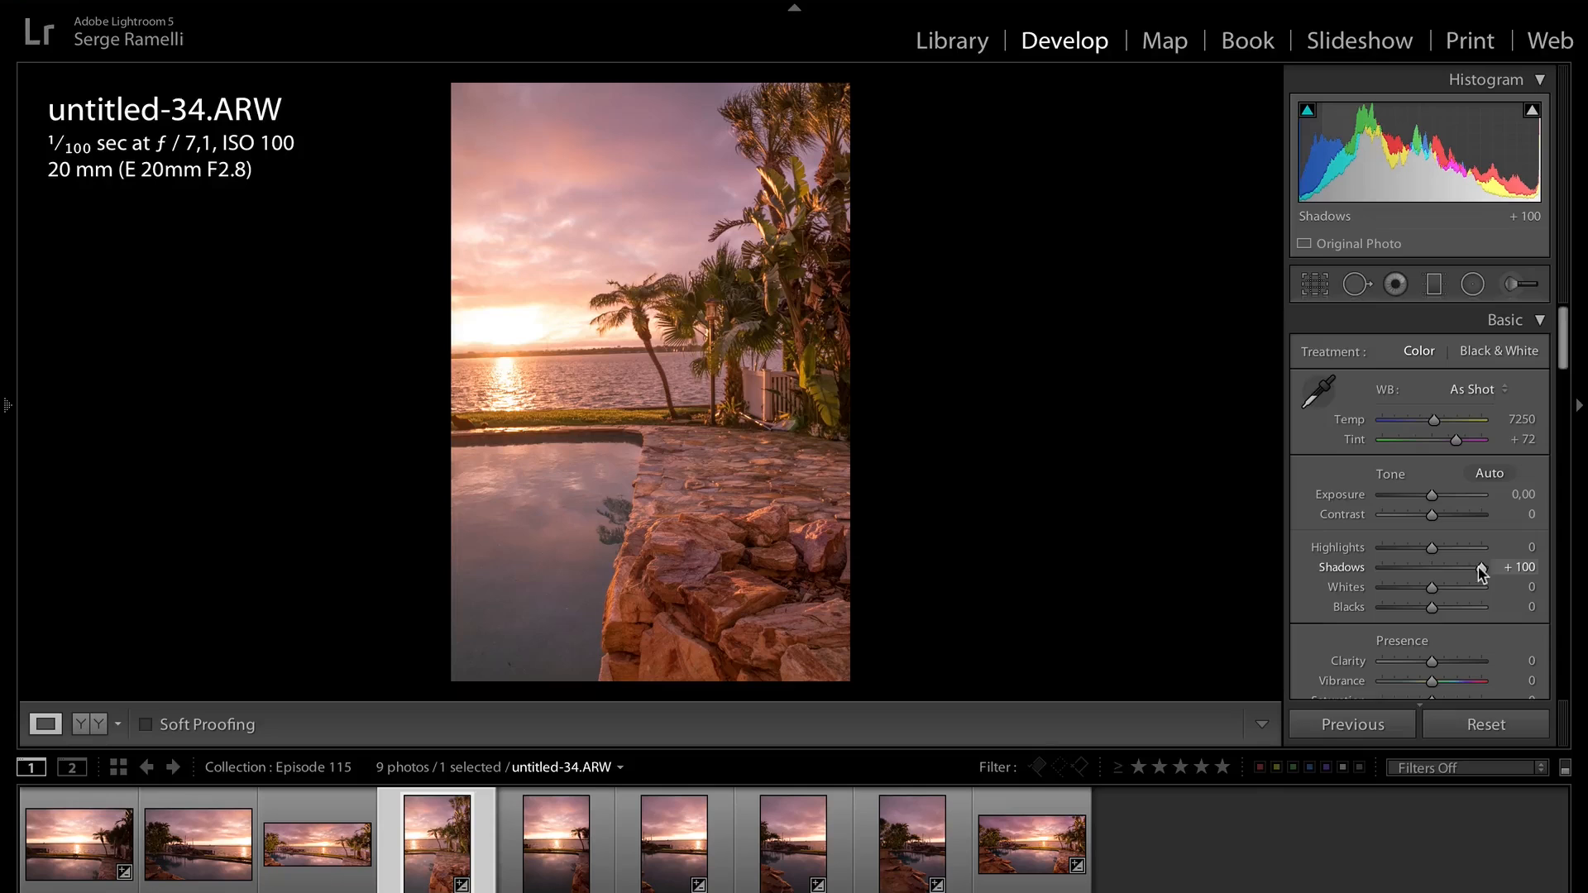
{"action": "left_click_drag", "start_coordinate": [1430, 549], "coordinate": [1340, 552]}
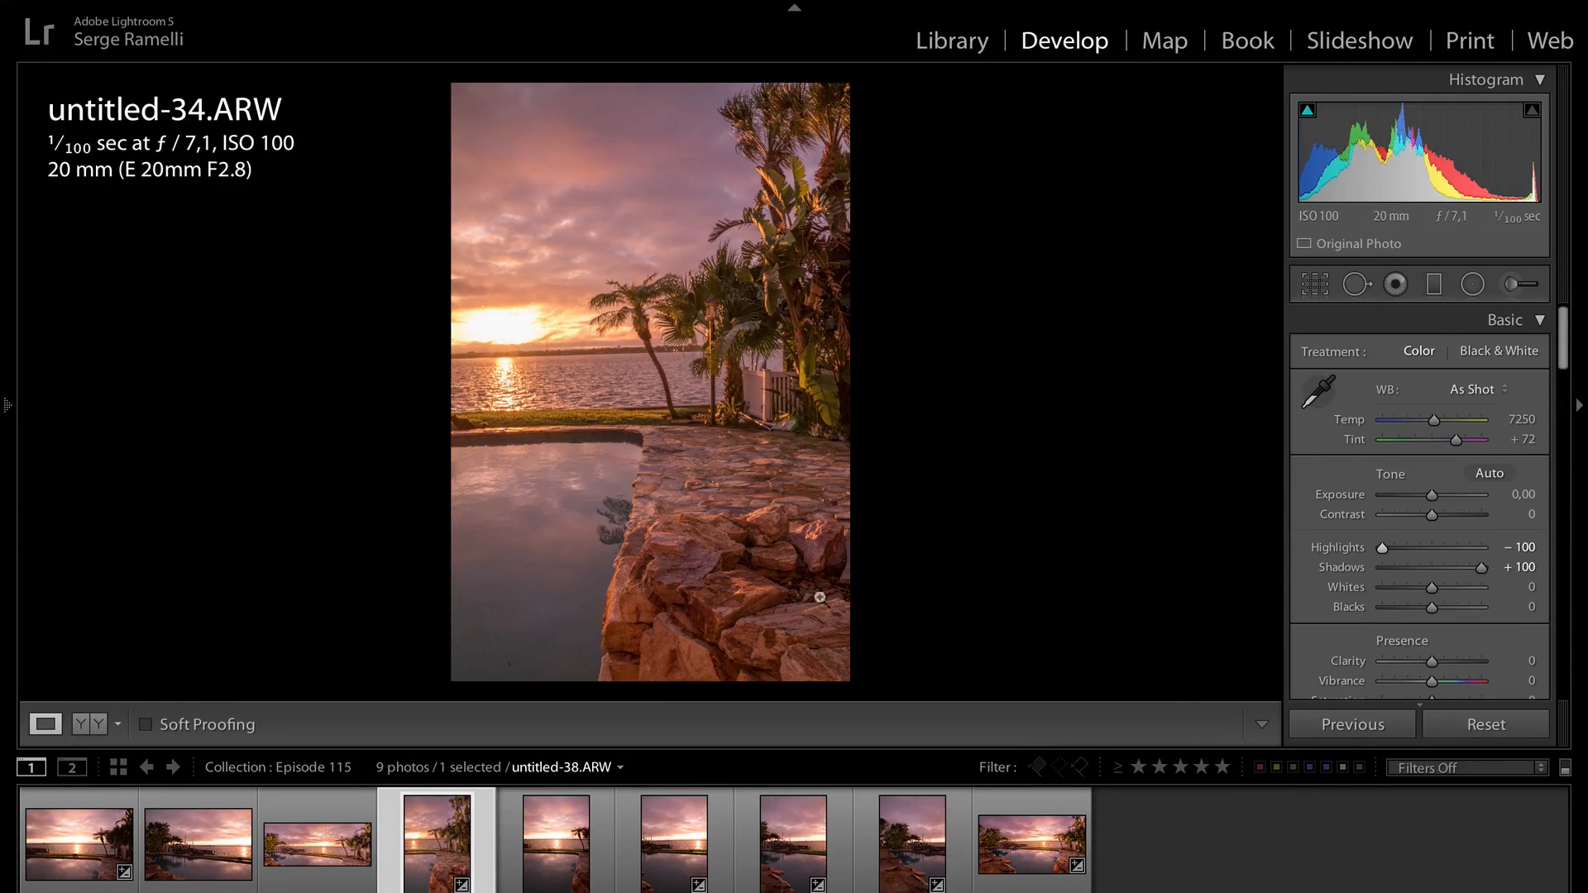
{"action": "left_click", "coordinate": [809, 454]}
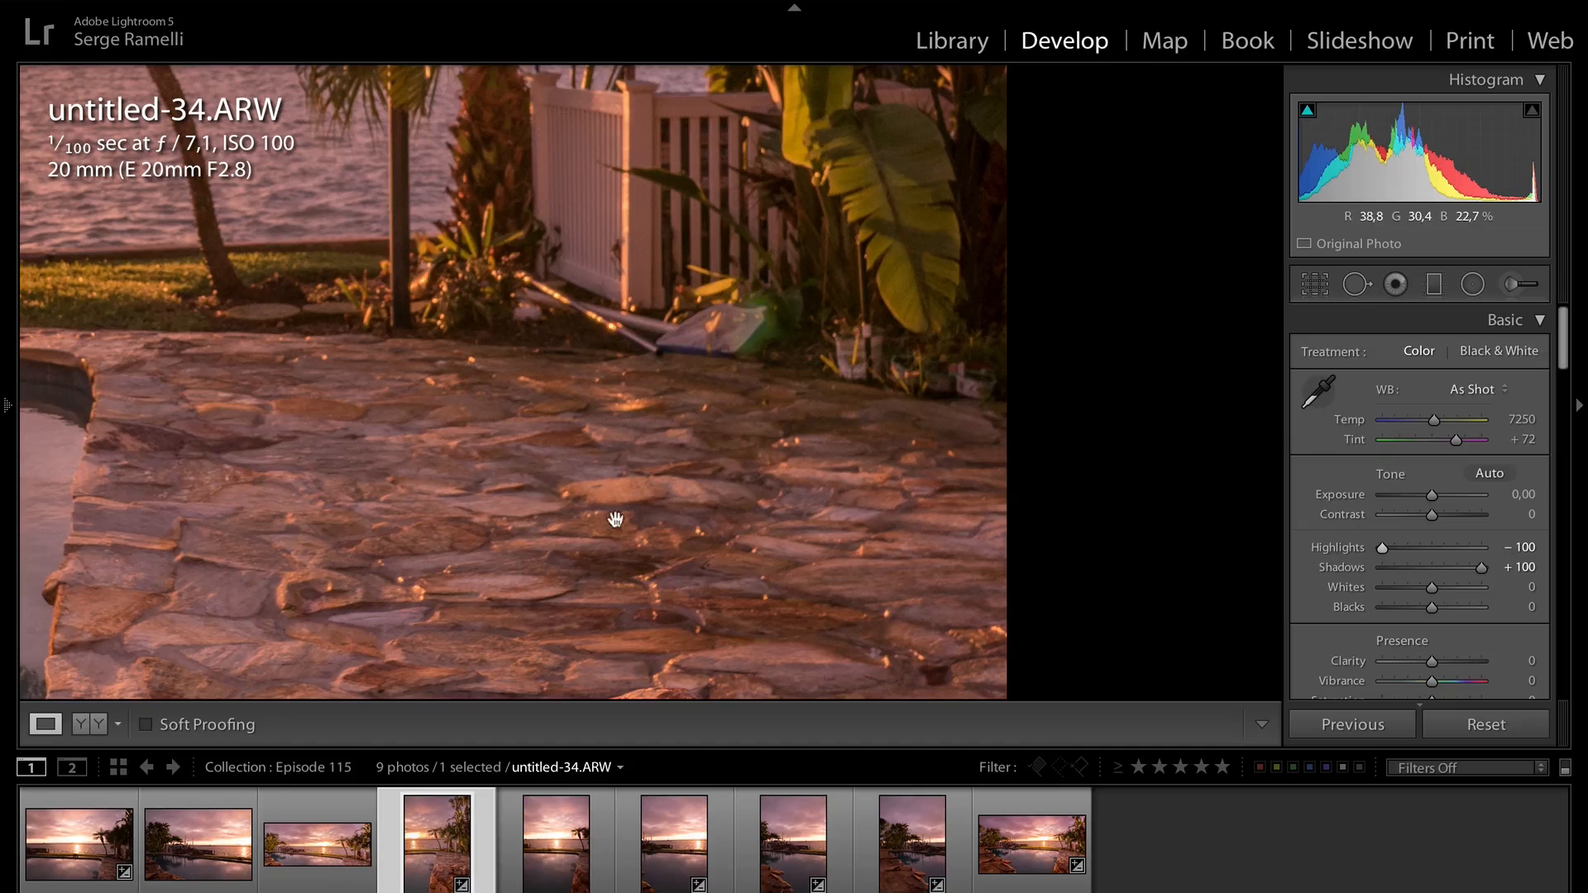
{"action": "left_click_drag", "start_coordinate": [852, 427], "coordinate": [632, 409]}
{"action": "left_click", "coordinate": [588, 440]}
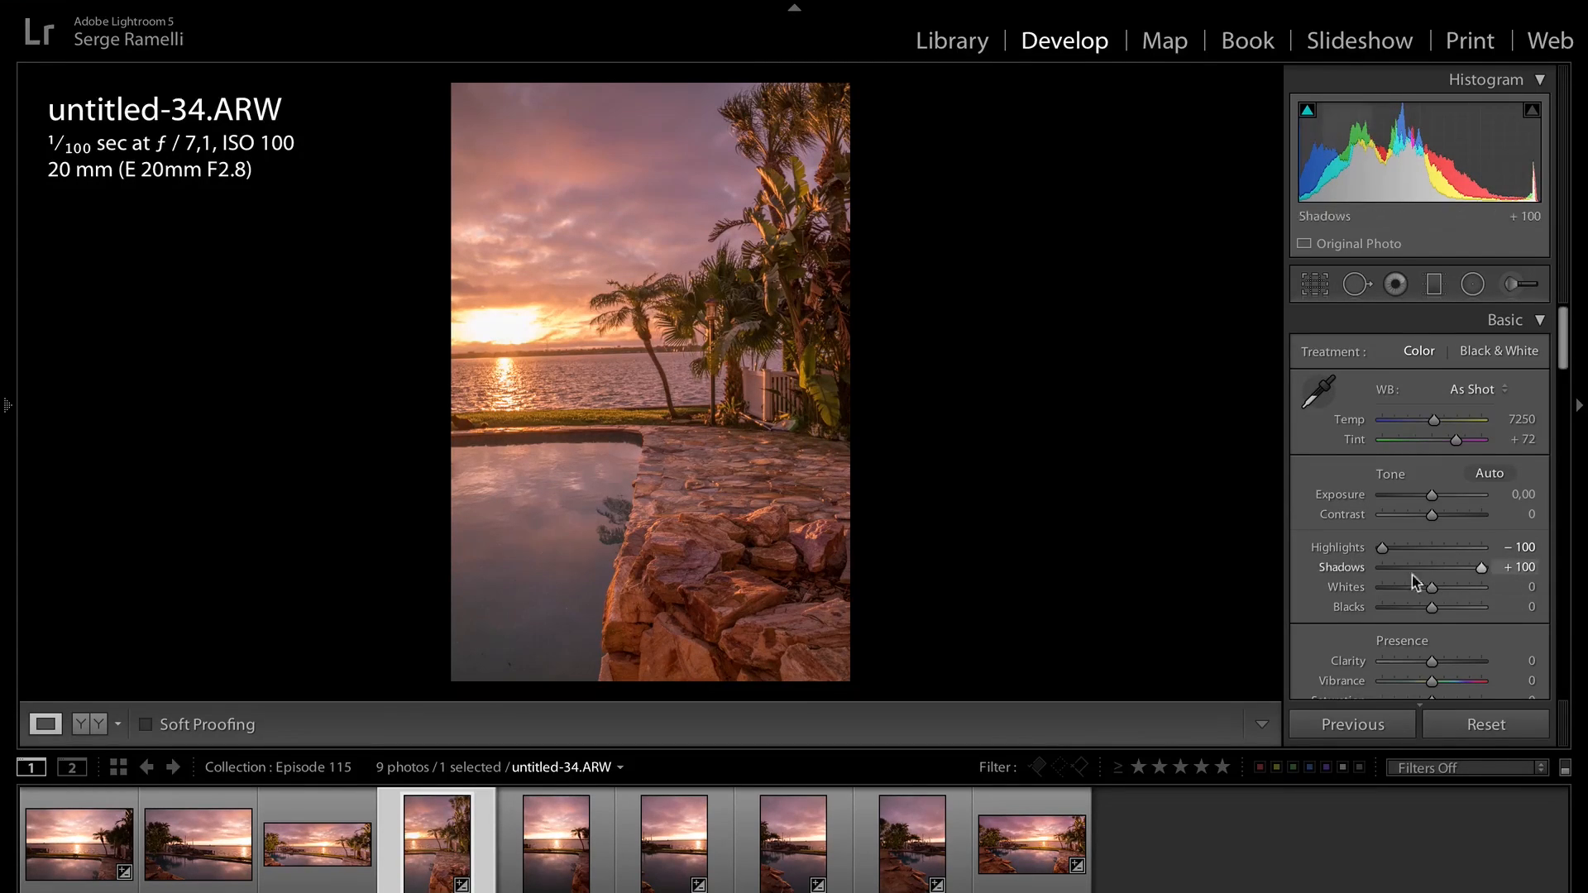
Use the clipping preview to set Whites to +22 and Blacks to -39, and check the patio detail up close
{"action": "key", "text": "alt"}
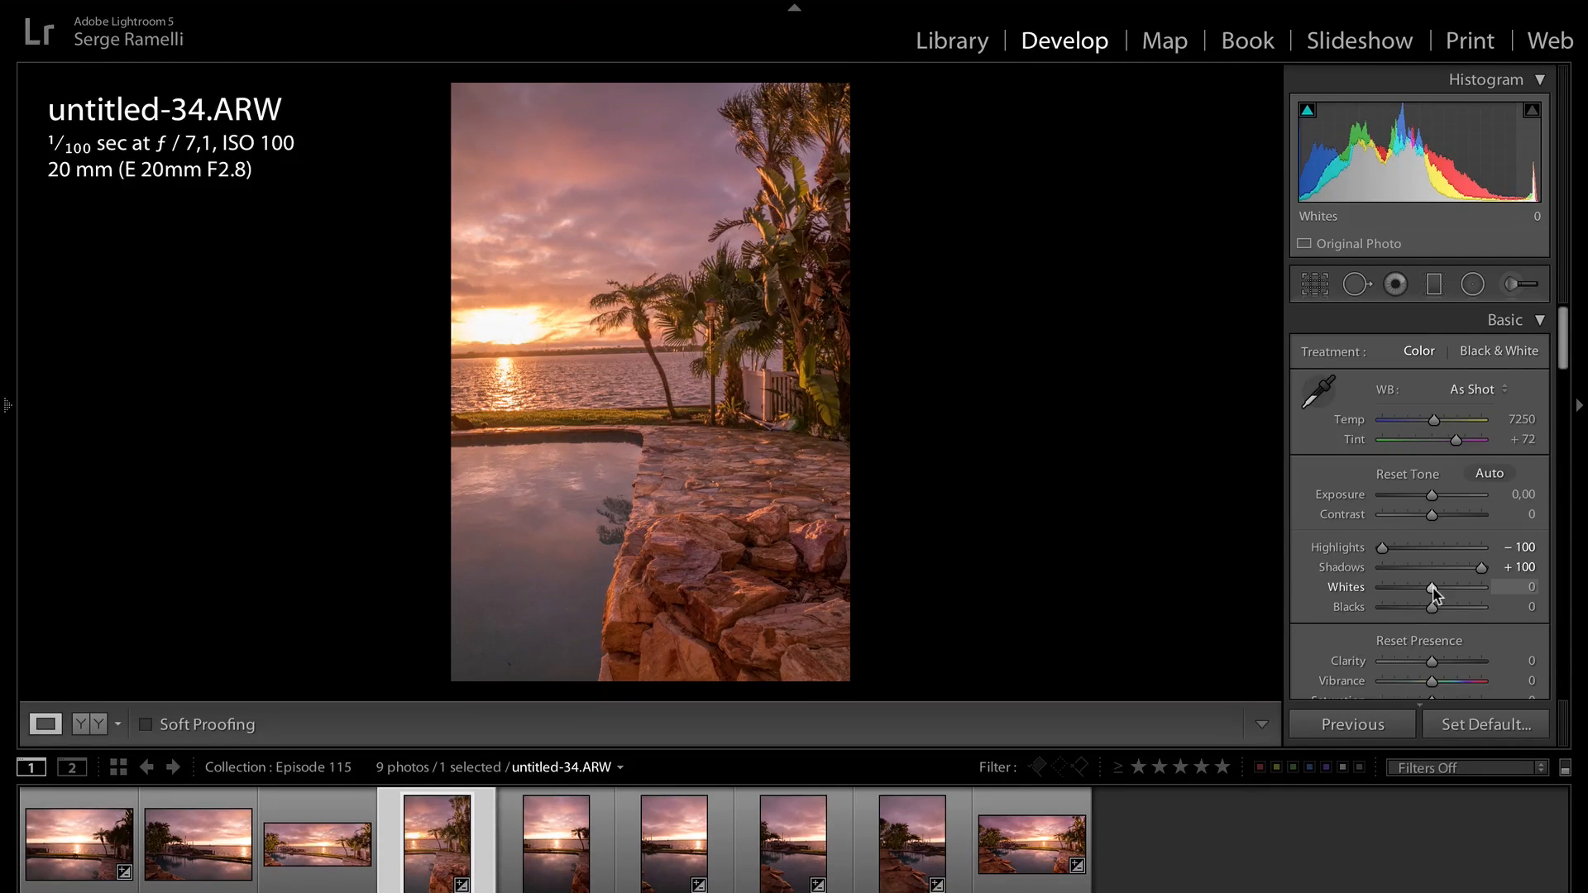
{"action": "left_click_drag", "start_coordinate": [1434, 592], "coordinate": [1446, 596]}
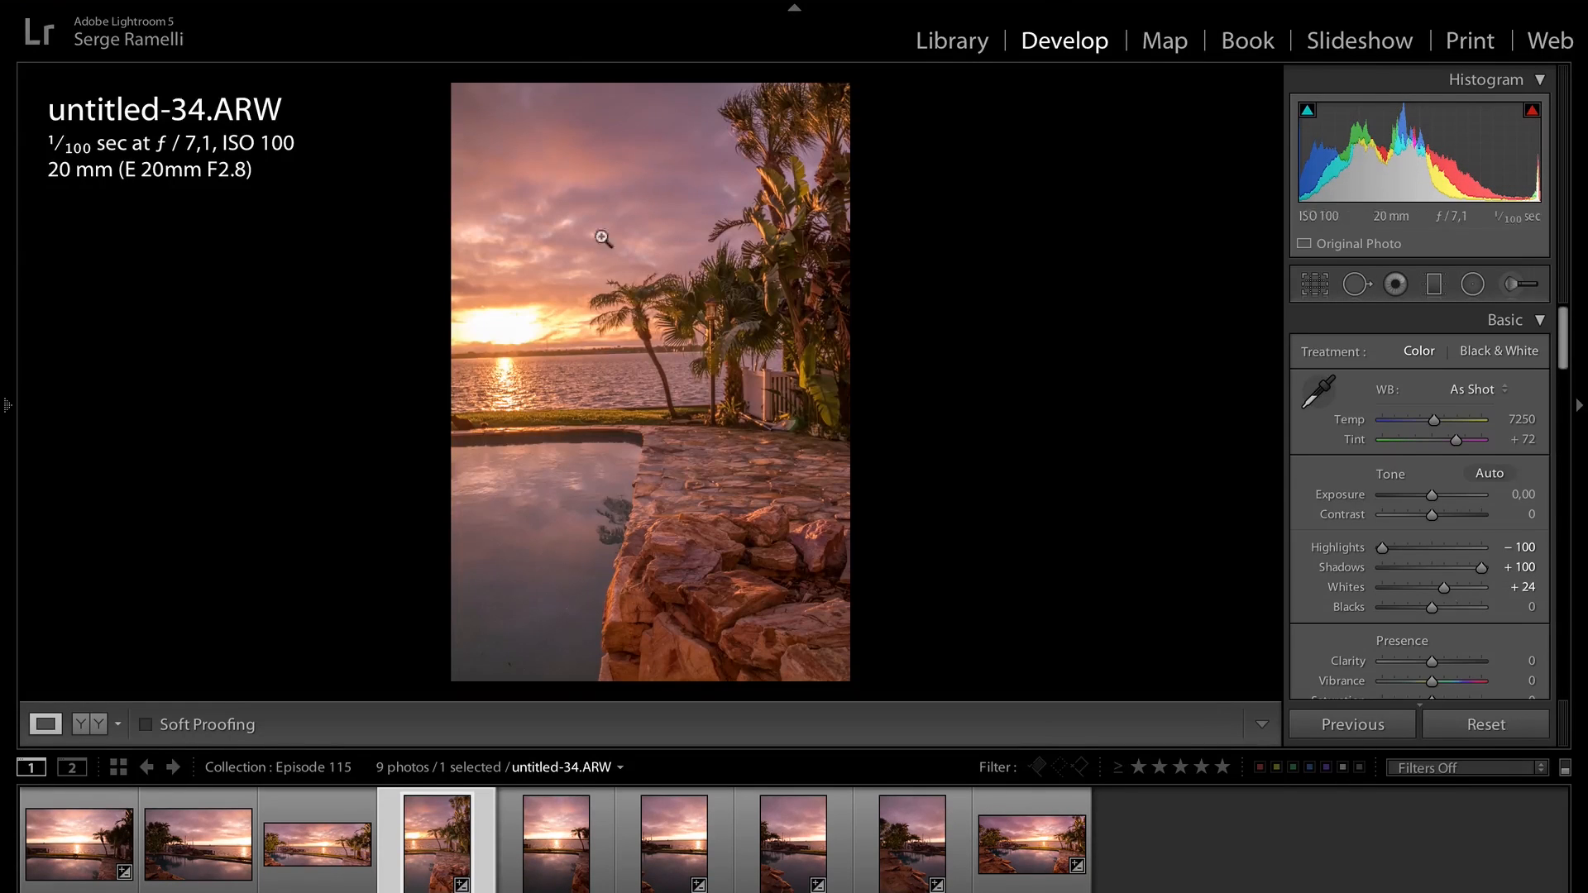
{"action": "key", "text": "alt"}
{"action": "left_click_drag", "start_coordinate": [1445, 588], "coordinate": [1458, 594]}
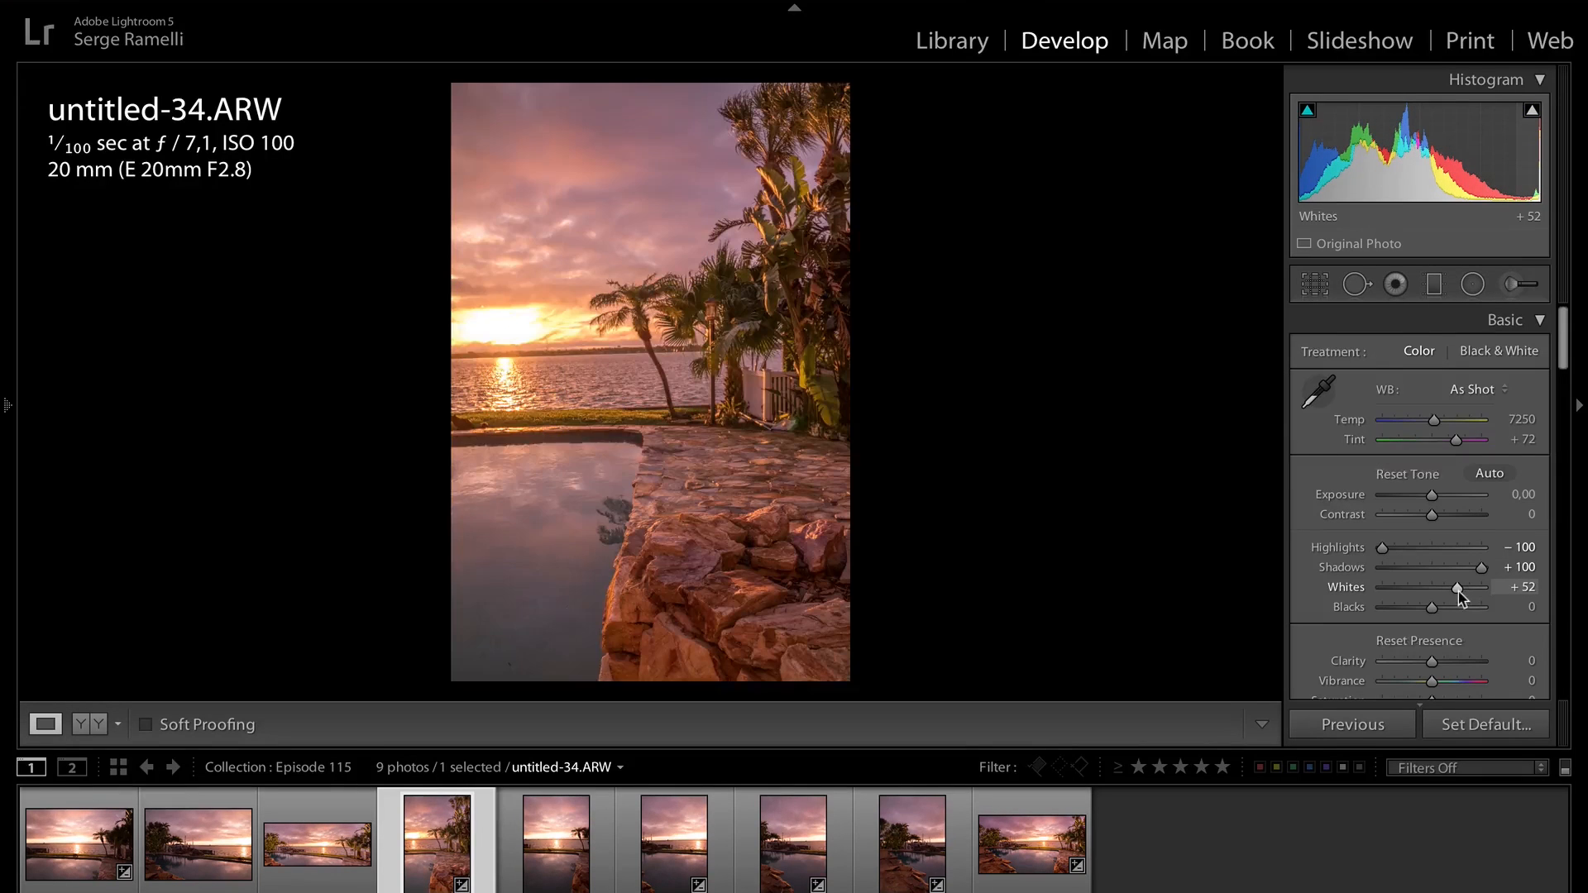
{"action": "key", "text": "alt"}
{"action": "left_click_drag", "start_coordinate": [1458, 589], "coordinate": [1412, 608]}
{"action": "key", "text": "alt"}
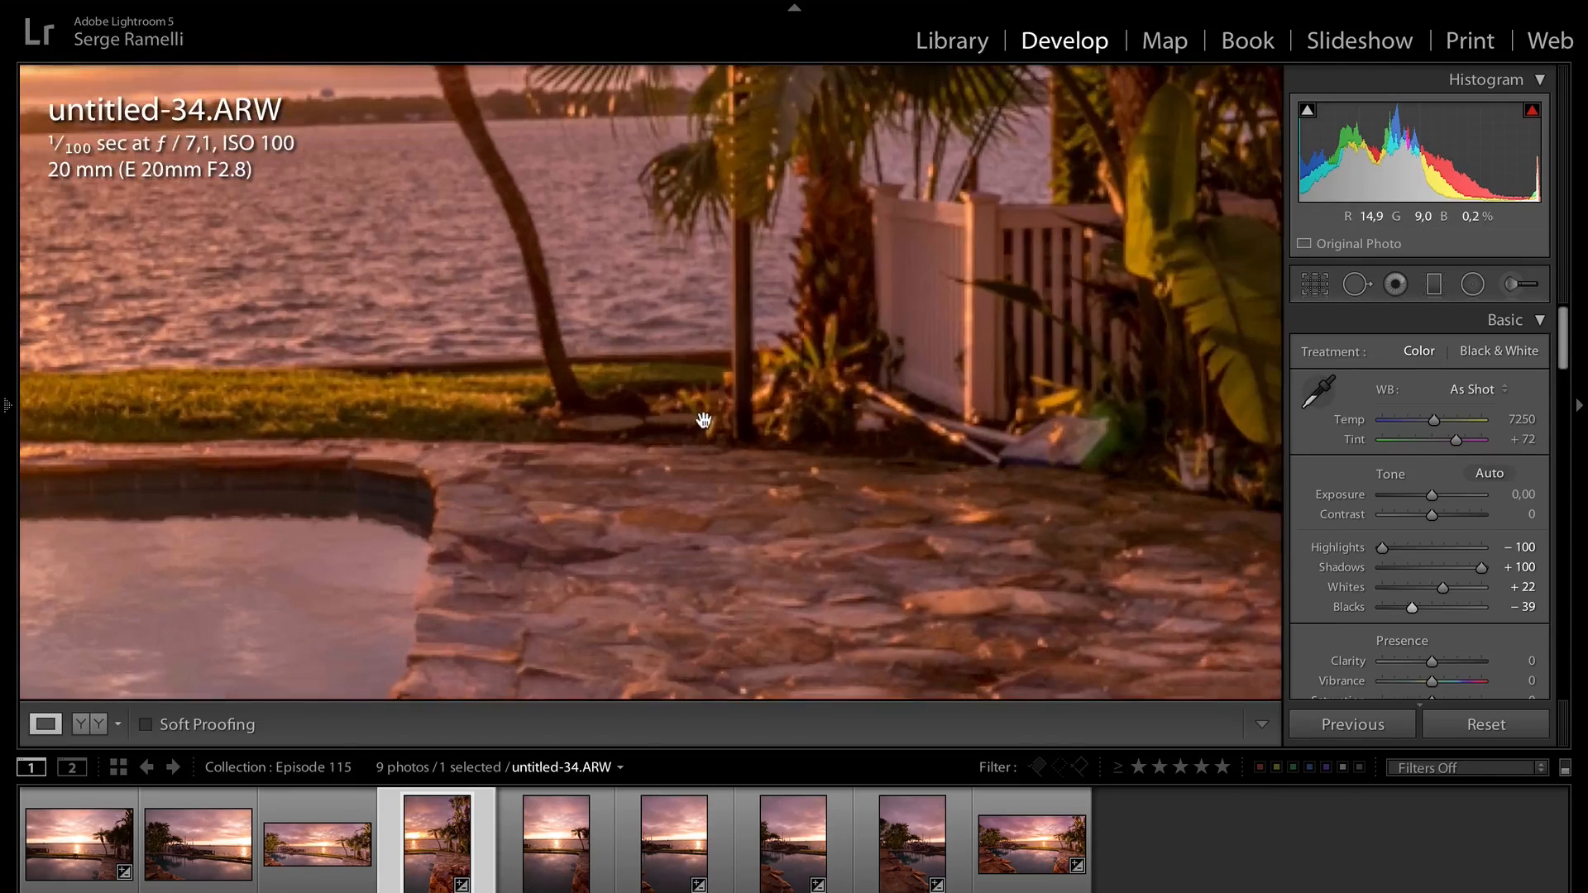
{"action": "left_click", "coordinate": [702, 422]}
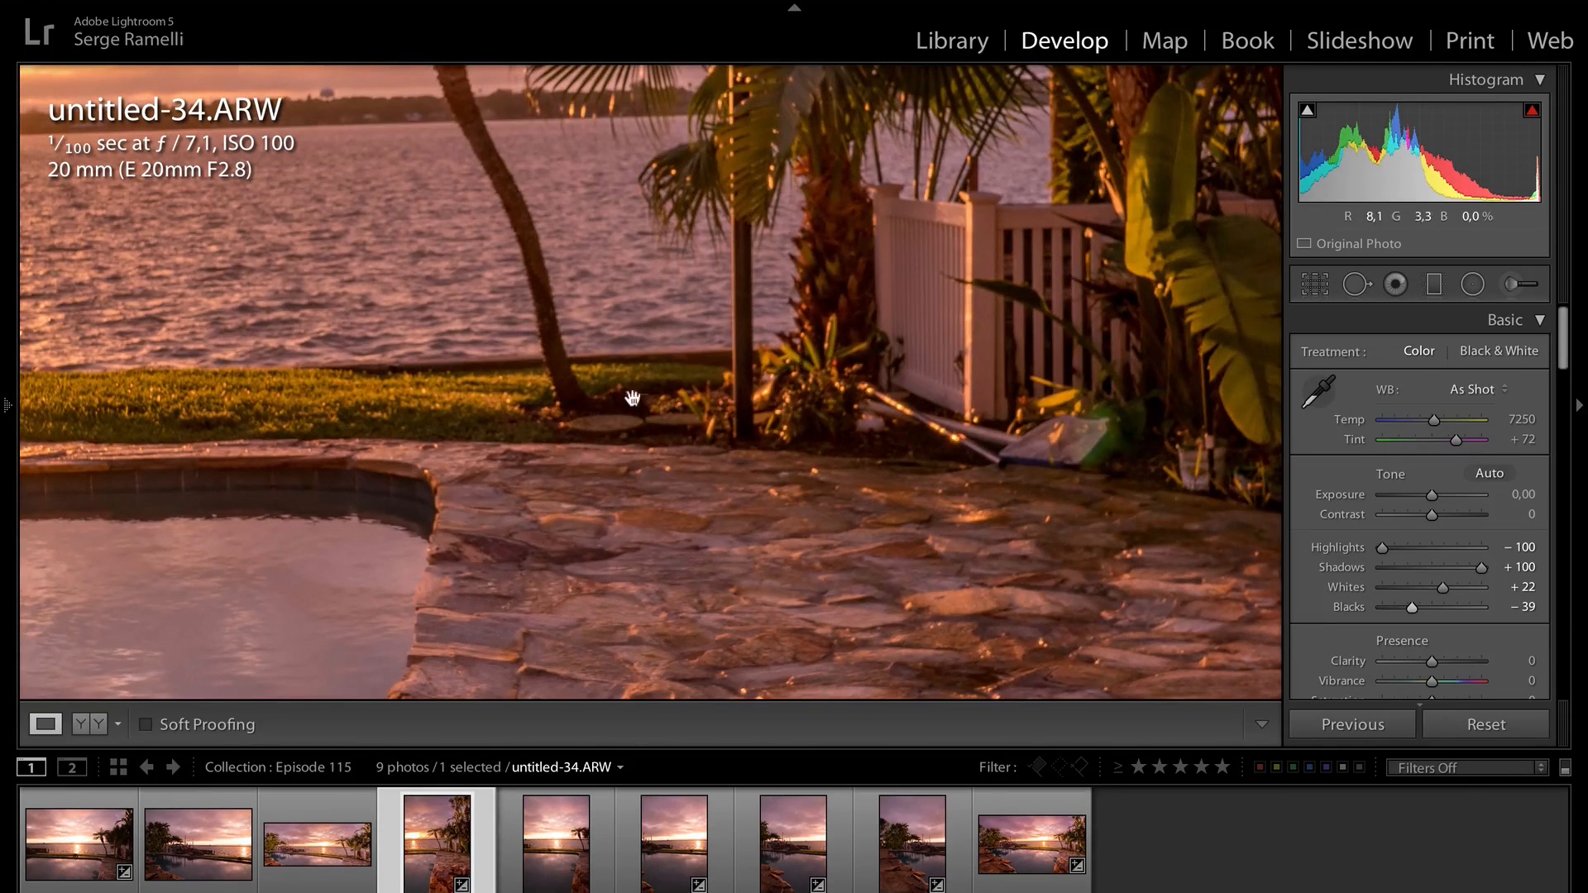
{"action": "left_click", "coordinate": [566, 502]}
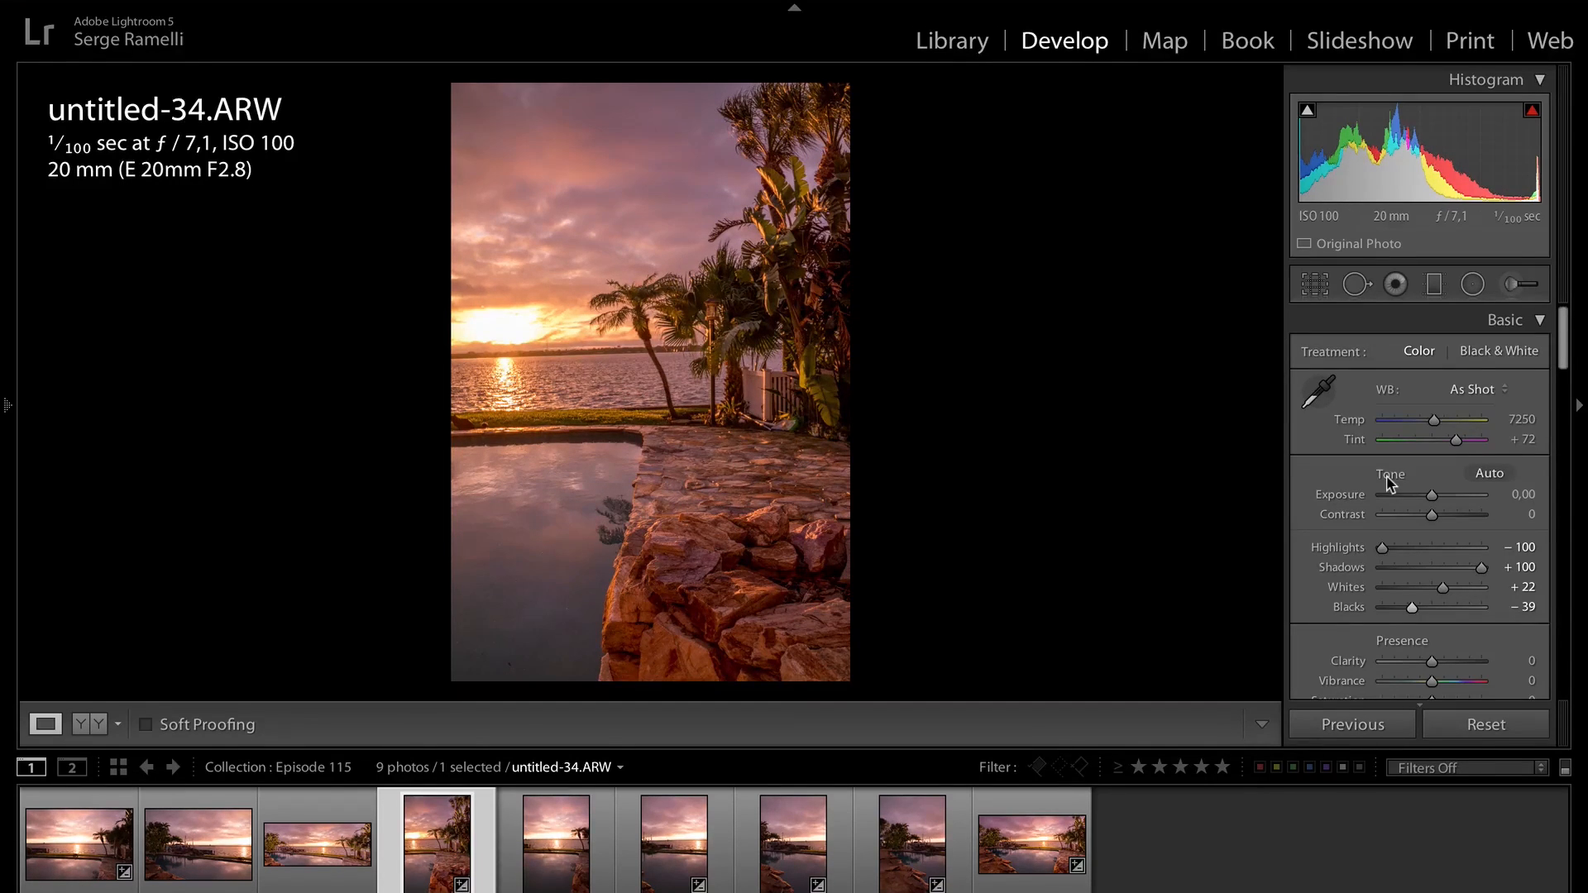
Set Clarity to +57, Vibrance to +38 and Contrast to +16 on untitled-34.ARW
{"action": "mouse_move", "coordinate": [1440, 668]}
{"action": "left_mouse_down"}
{"action": "mouse_move", "coordinate": [1461, 662]}
{"action": "mouse_move", "coordinate": [1452, 683]}
{"action": "left_mouse_up"}
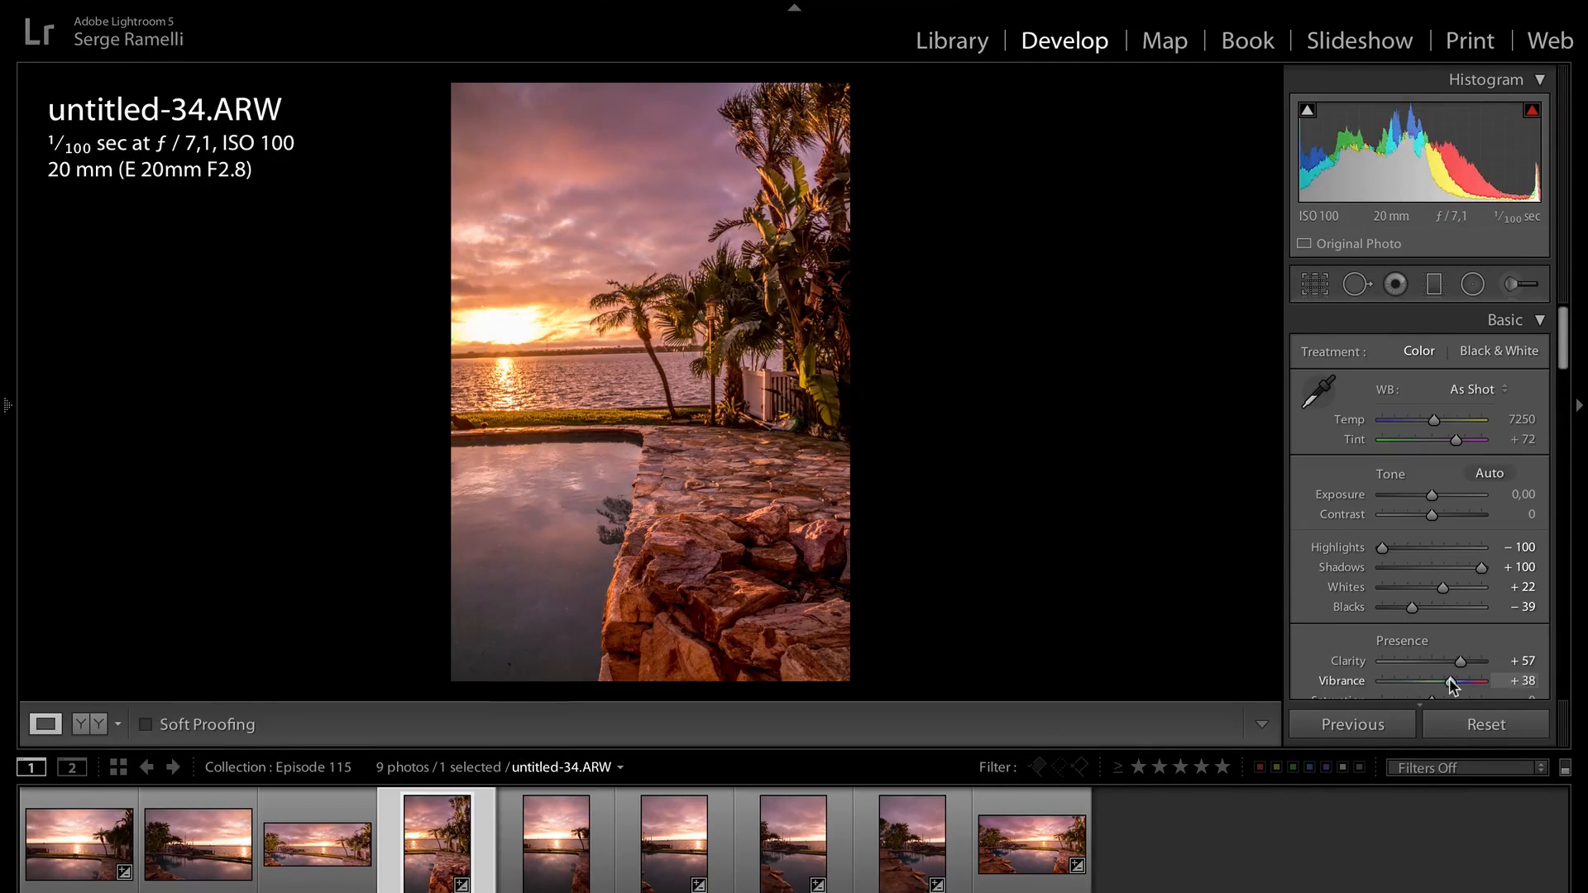
{"action": "left_click_drag", "start_coordinate": [1432, 514], "coordinate": [1440, 516]}
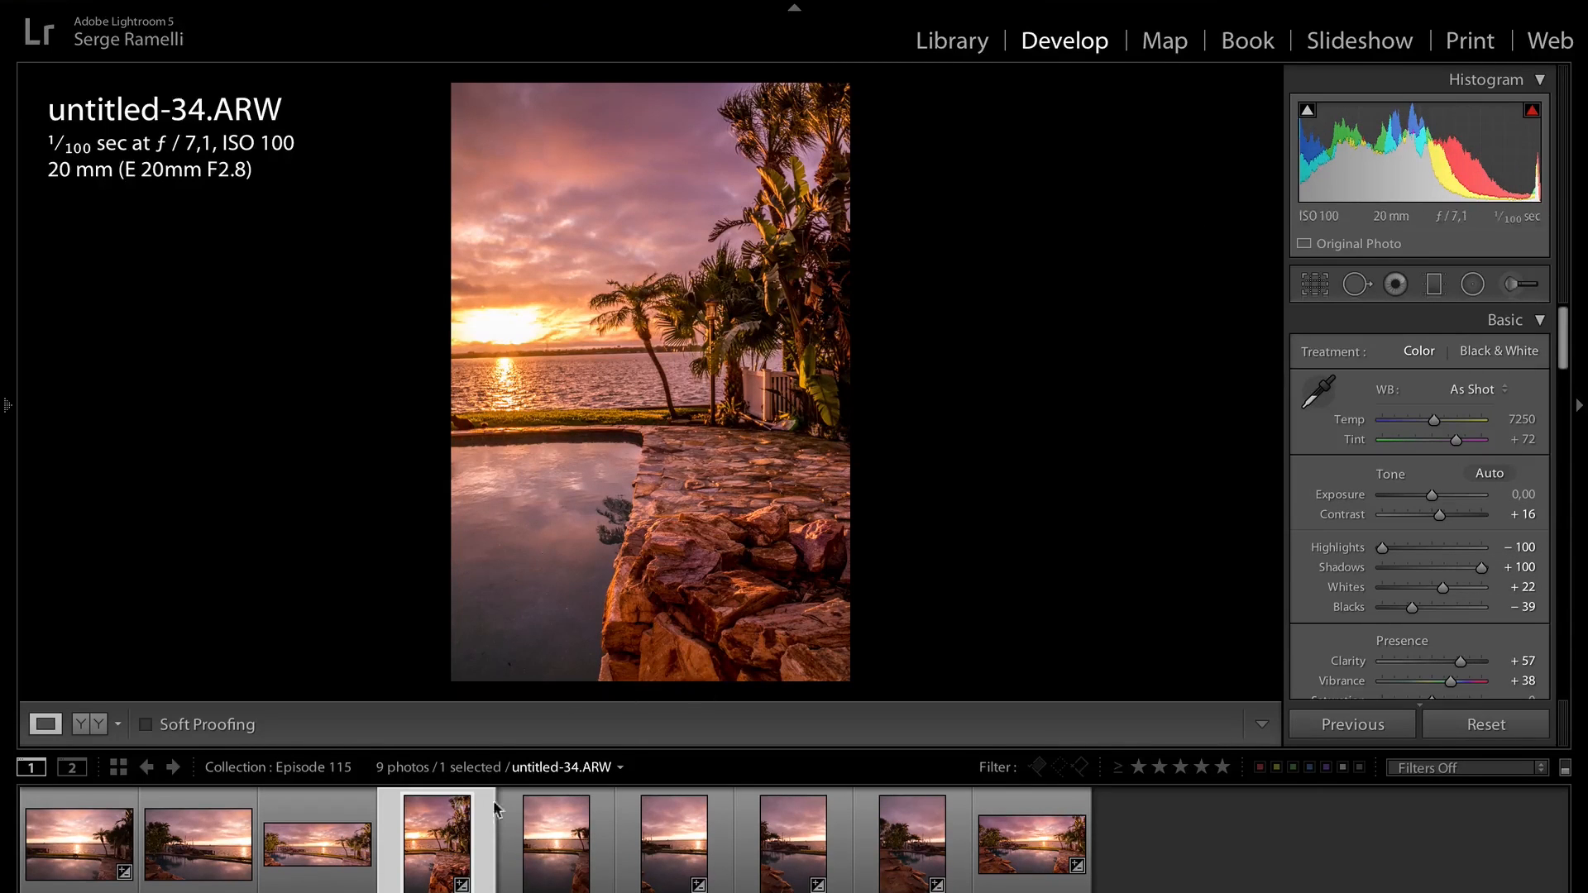
Set the Sharpening Amount to 100 while viewing the stone patio close up, and return to the full view
{"action": "left_click_drag", "start_coordinate": [1565, 325], "coordinate": [1564, 542]}
{"action": "left_click", "coordinate": [752, 450]}
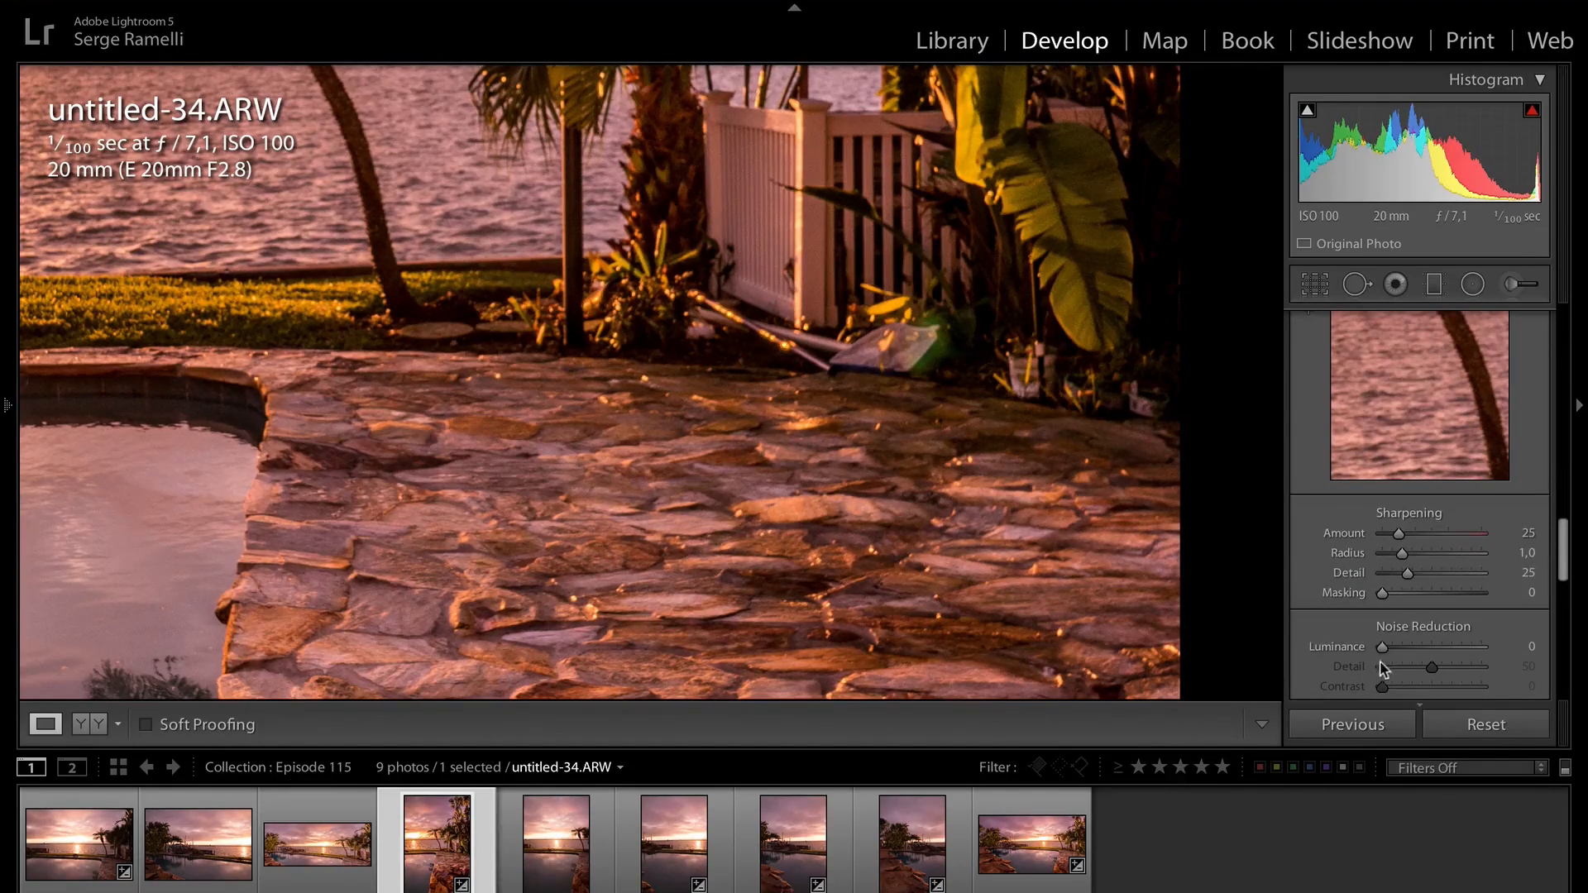
{"action": "left_click_drag", "start_coordinate": [1400, 535], "coordinate": [1450, 534]}
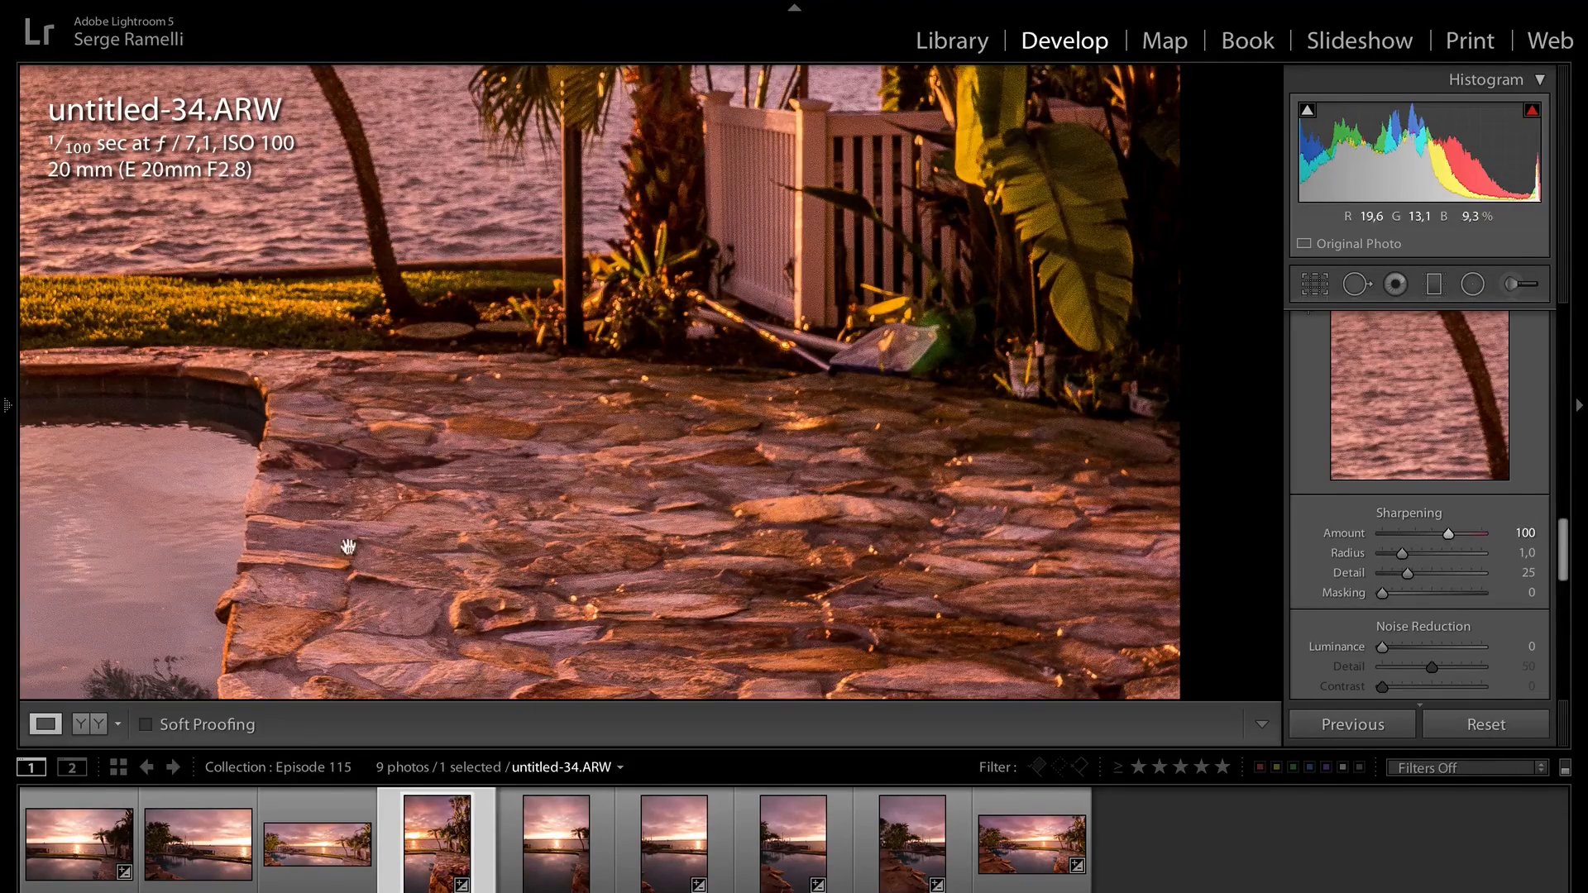
{"action": "left_click", "coordinate": [821, 482]}
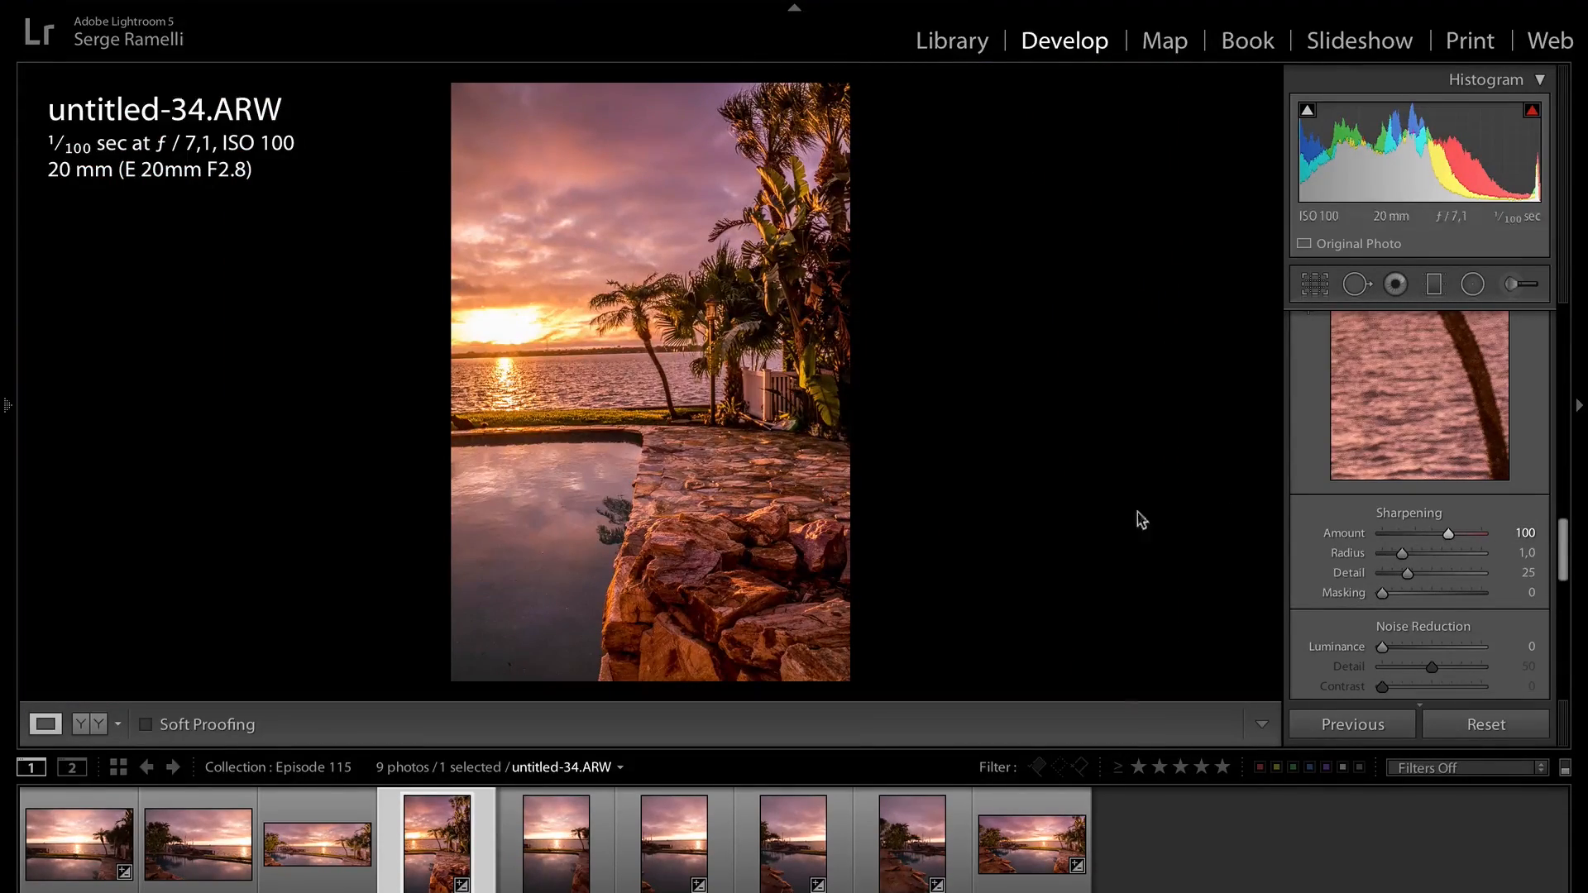
Enable profile corrections and chromatic aberration removal in the lens corrections for untitled-34.ARW
{"action": "left_click_drag", "start_coordinate": [1563, 542], "coordinate": [1563, 627]}
{"action": "left_click", "coordinate": [1411, 468]}
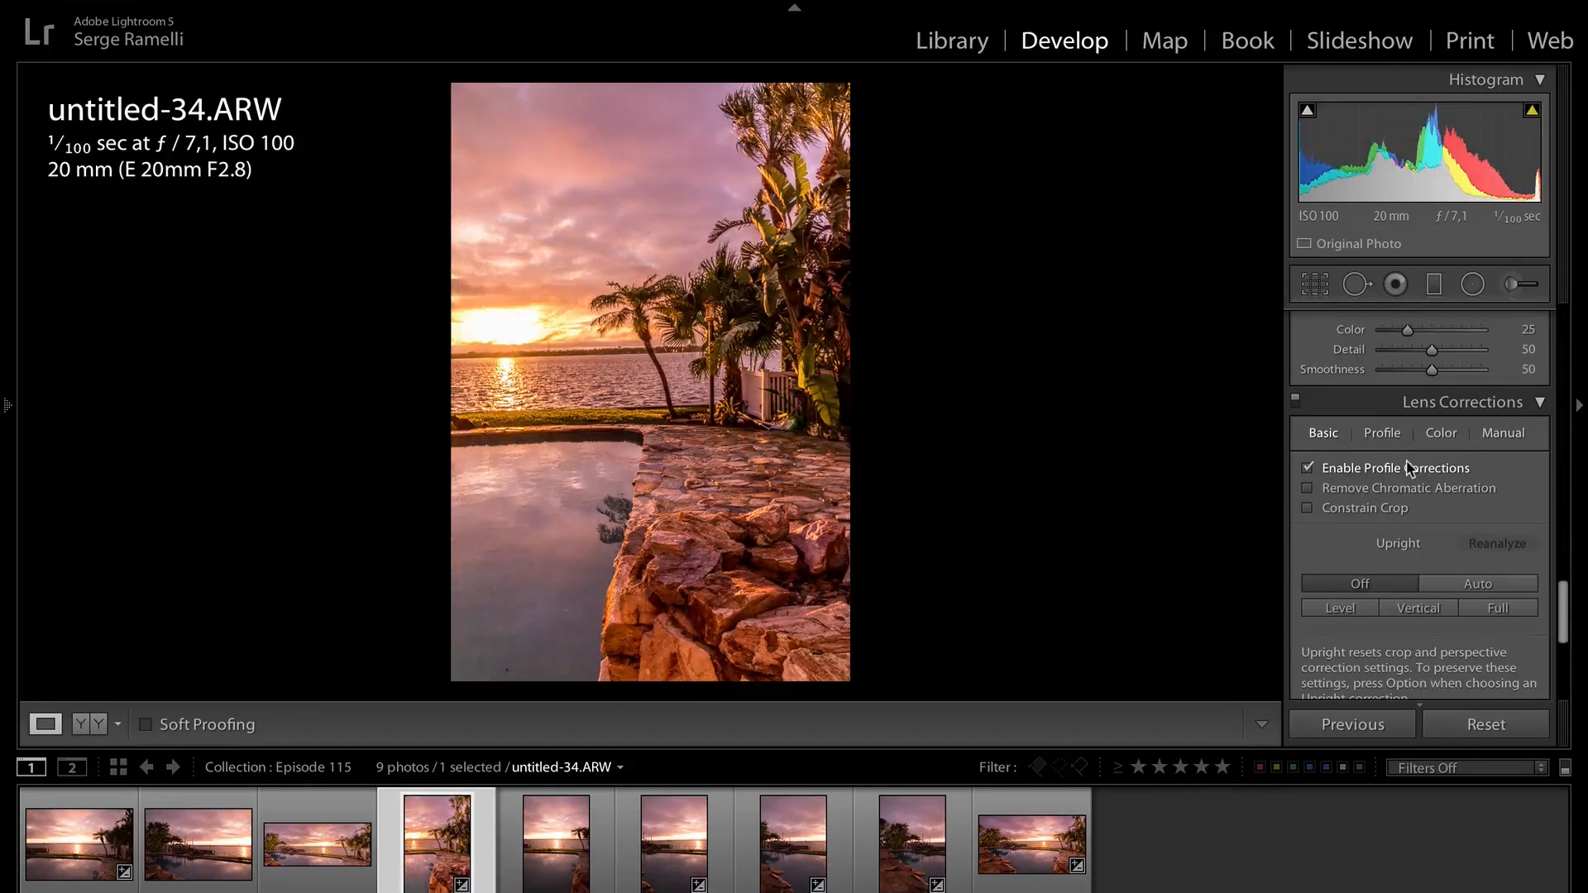
{"action": "left_click", "coordinate": [1415, 490]}
{"action": "scroll", "coordinate": [1454, 529], "scroll_direction": "up", "scroll_amount": 15}
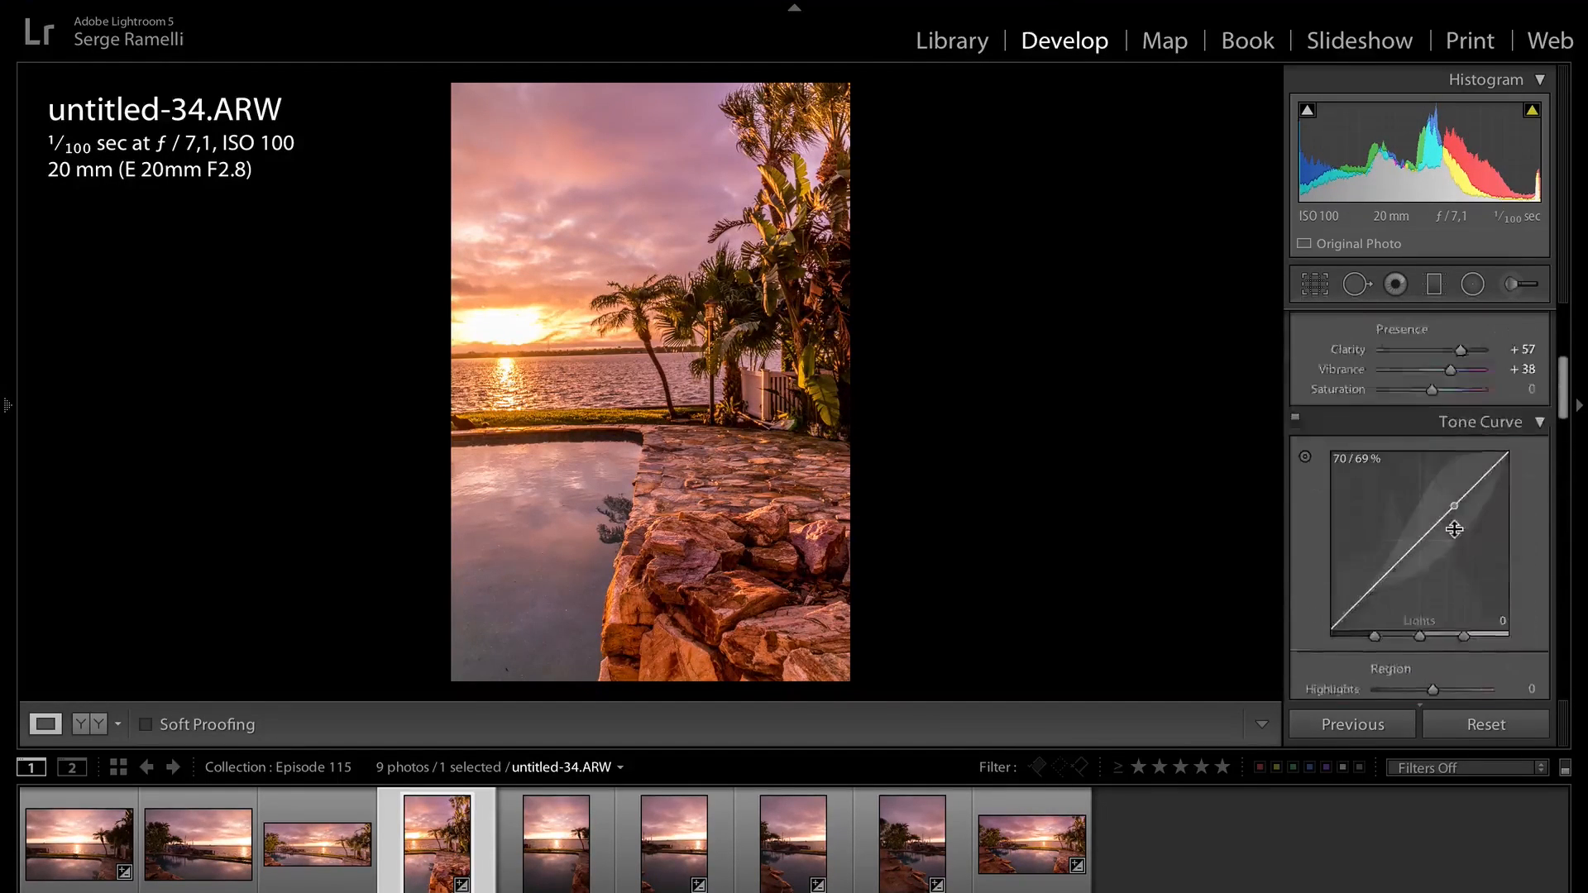
{"action": "scroll", "coordinate": [1454, 533], "scroll_direction": "up", "scroll_amount": 3}
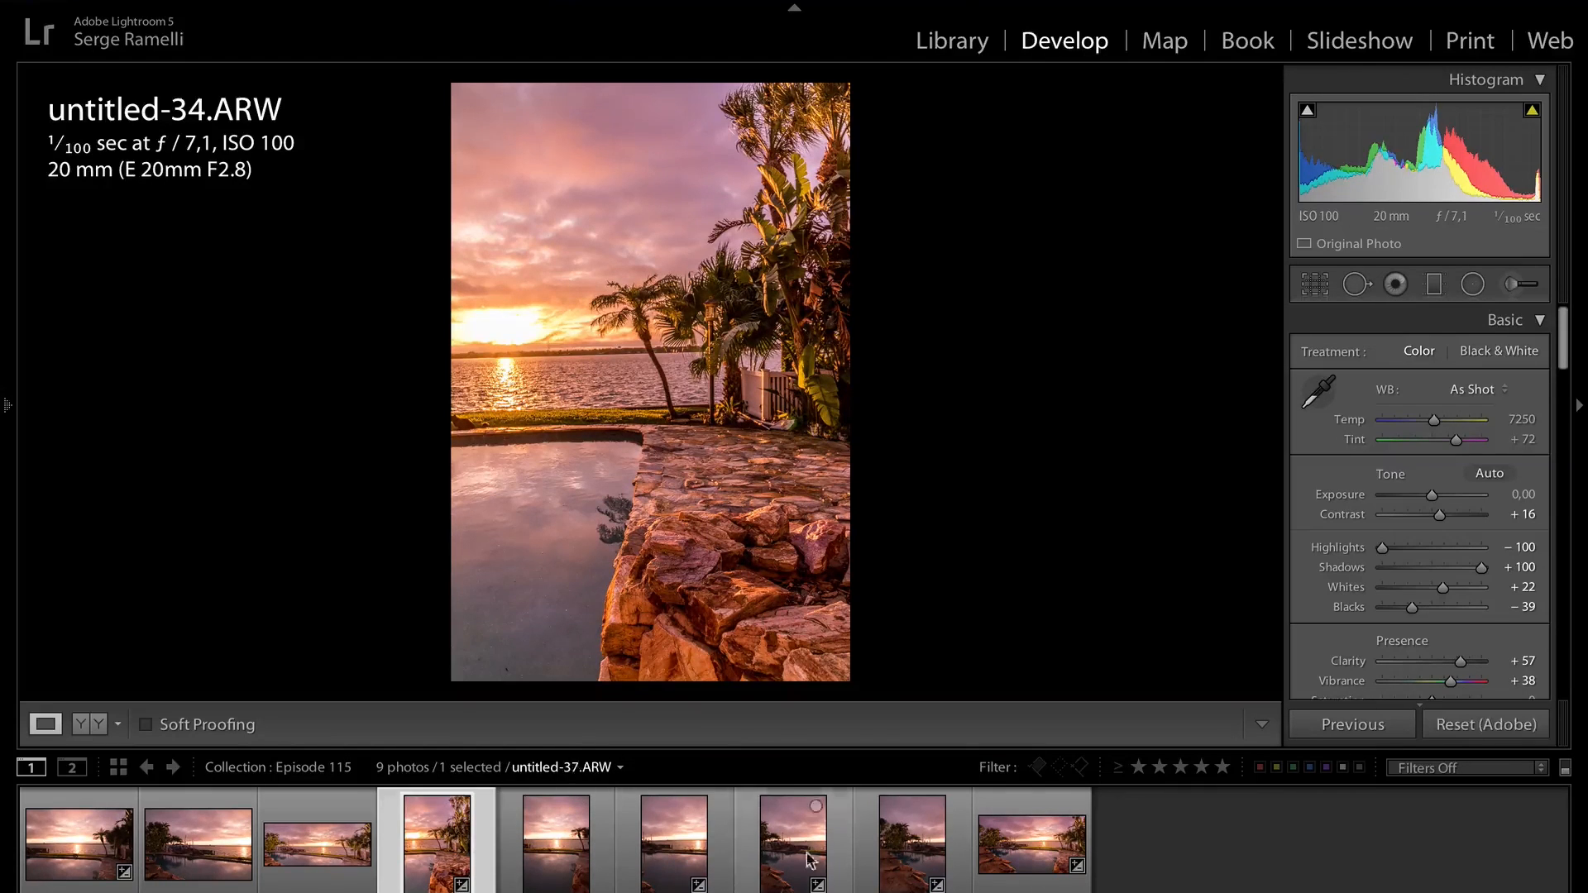
Synchronize all develop settings of untitled-34.ARW to the vertical shots untitled-35.ARW through untitled-38.ARW
{"action": "left_click", "coordinate": [911, 852], "text": "shift"}
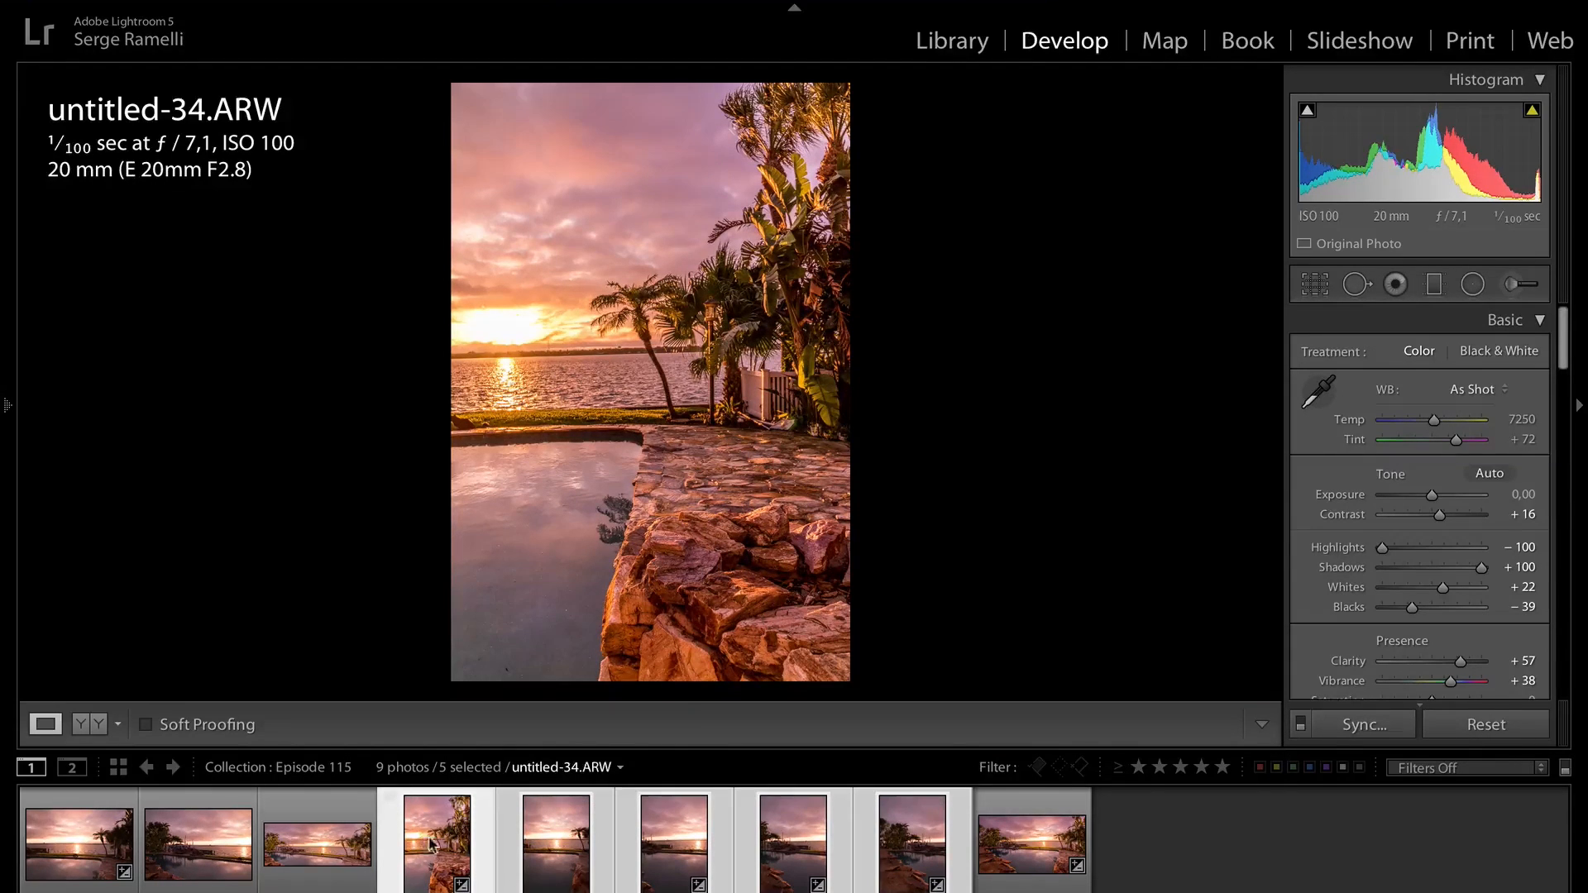
{"action": "left_click", "coordinate": [1360, 725]}
{"action": "left_click", "coordinate": [446, 374]}
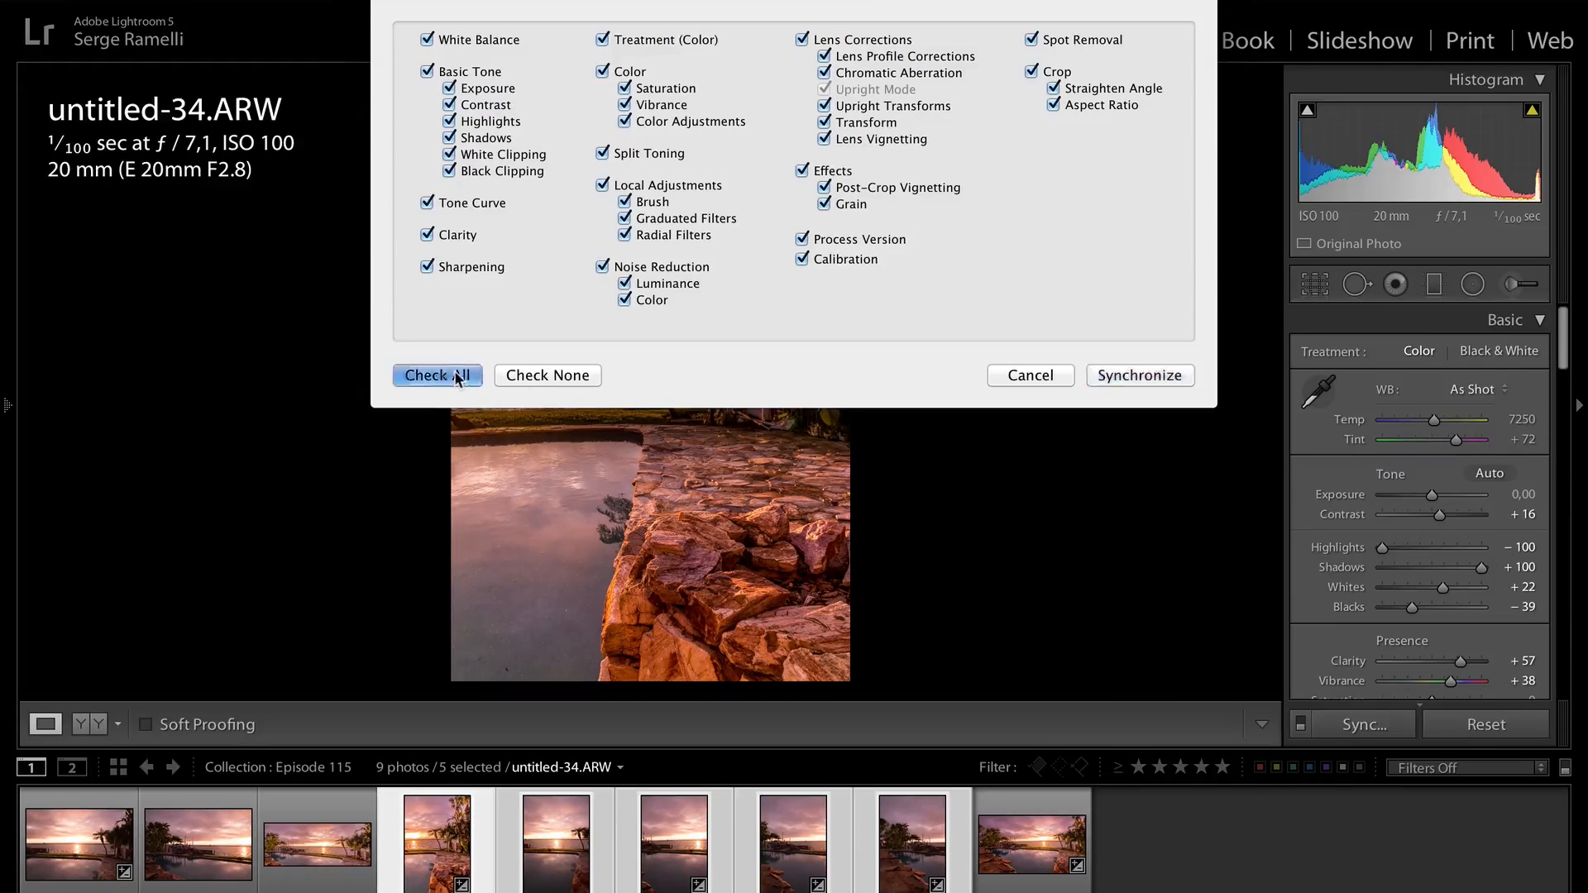
{"action": "left_click", "coordinate": [1139, 375]}
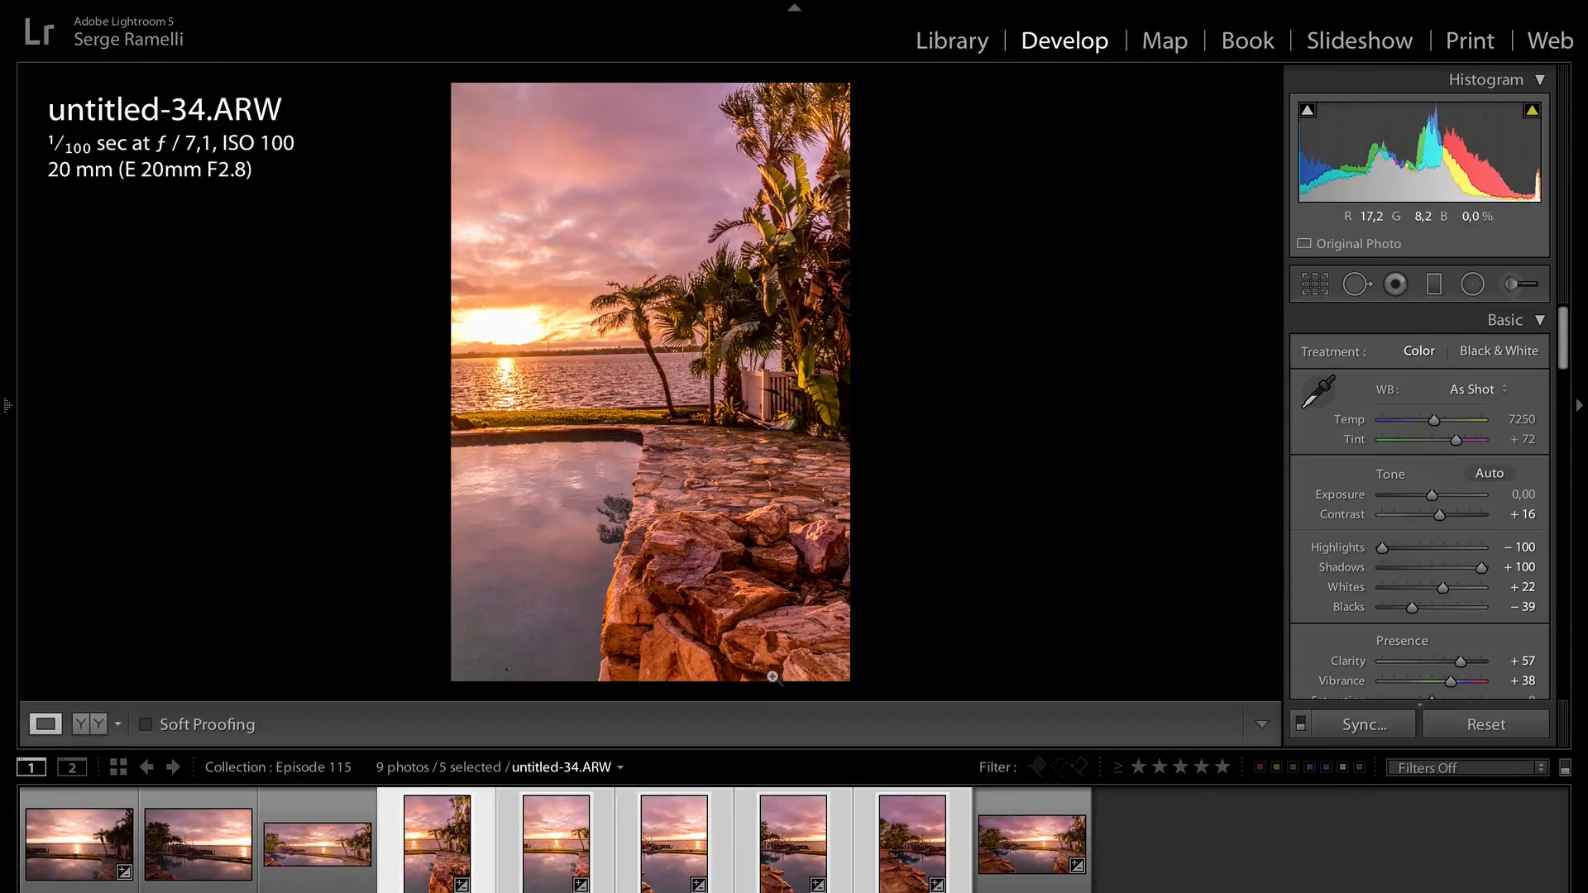
Check the synchronized look on untitled-35.ARW, untitled-36.ARW, untitled-37.ARW and untitled-38.ARW
{"action": "left_click", "coordinate": [543, 846]}
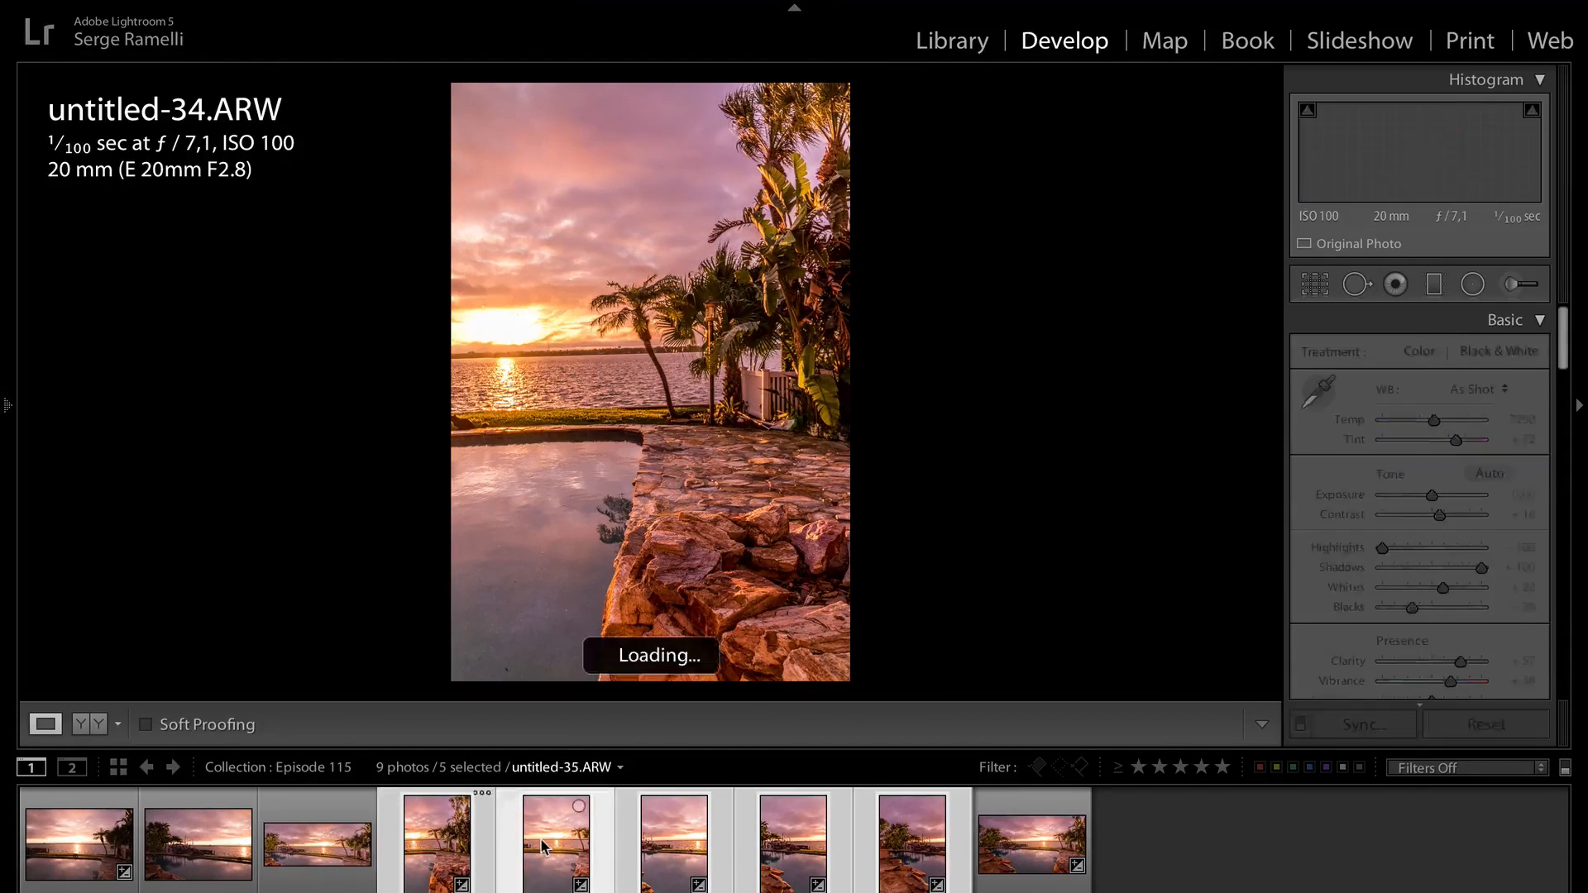
{"action": "left_click", "coordinate": [660, 846]}
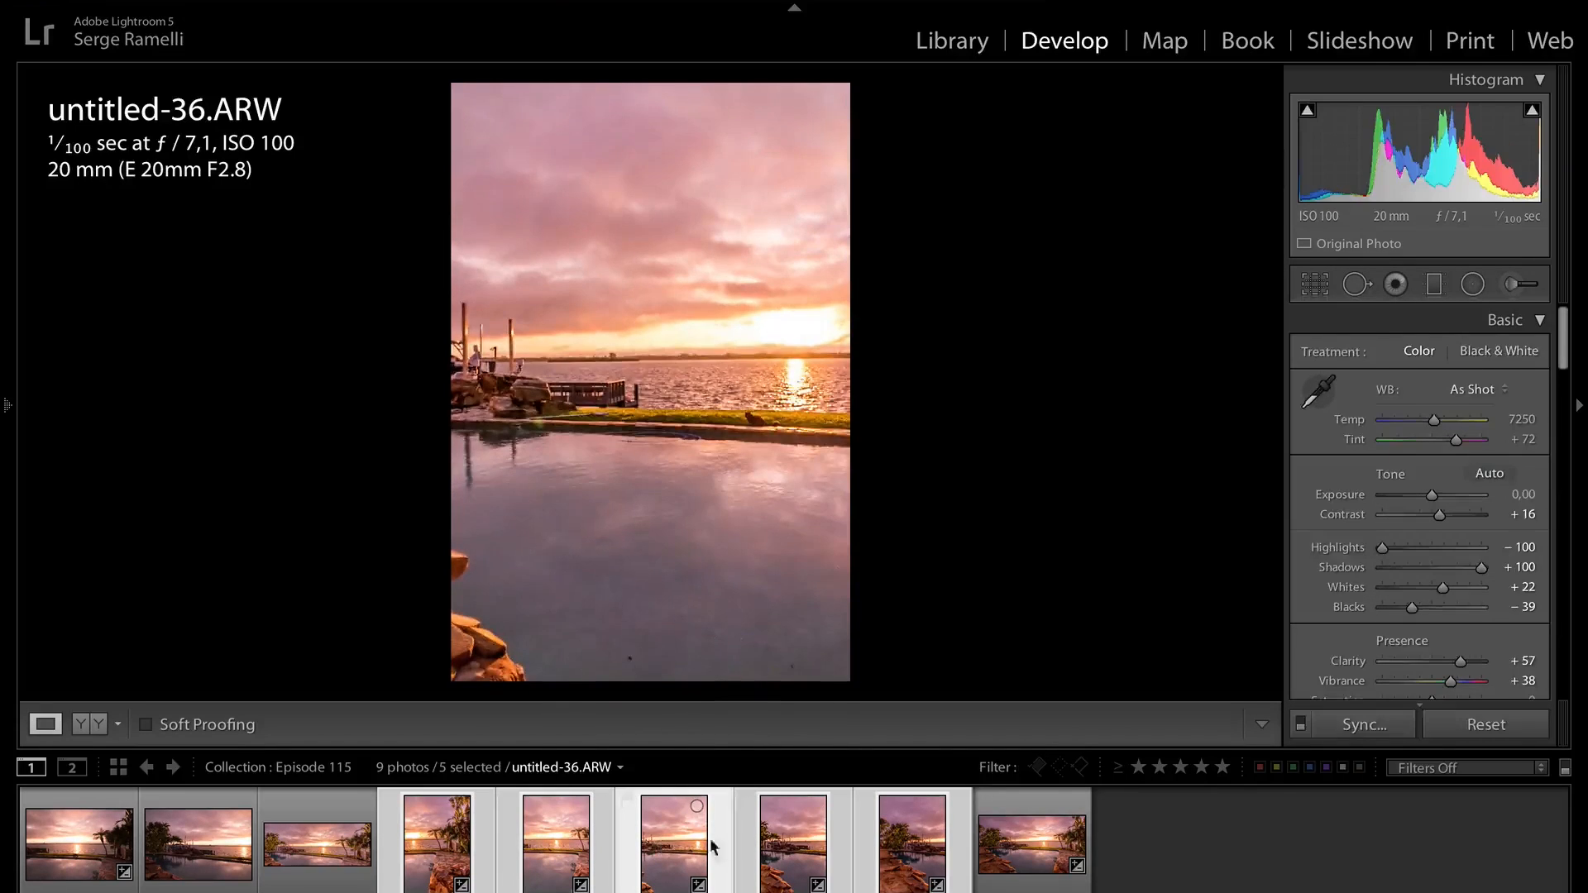
{"action": "left_click", "coordinate": [791, 845]}
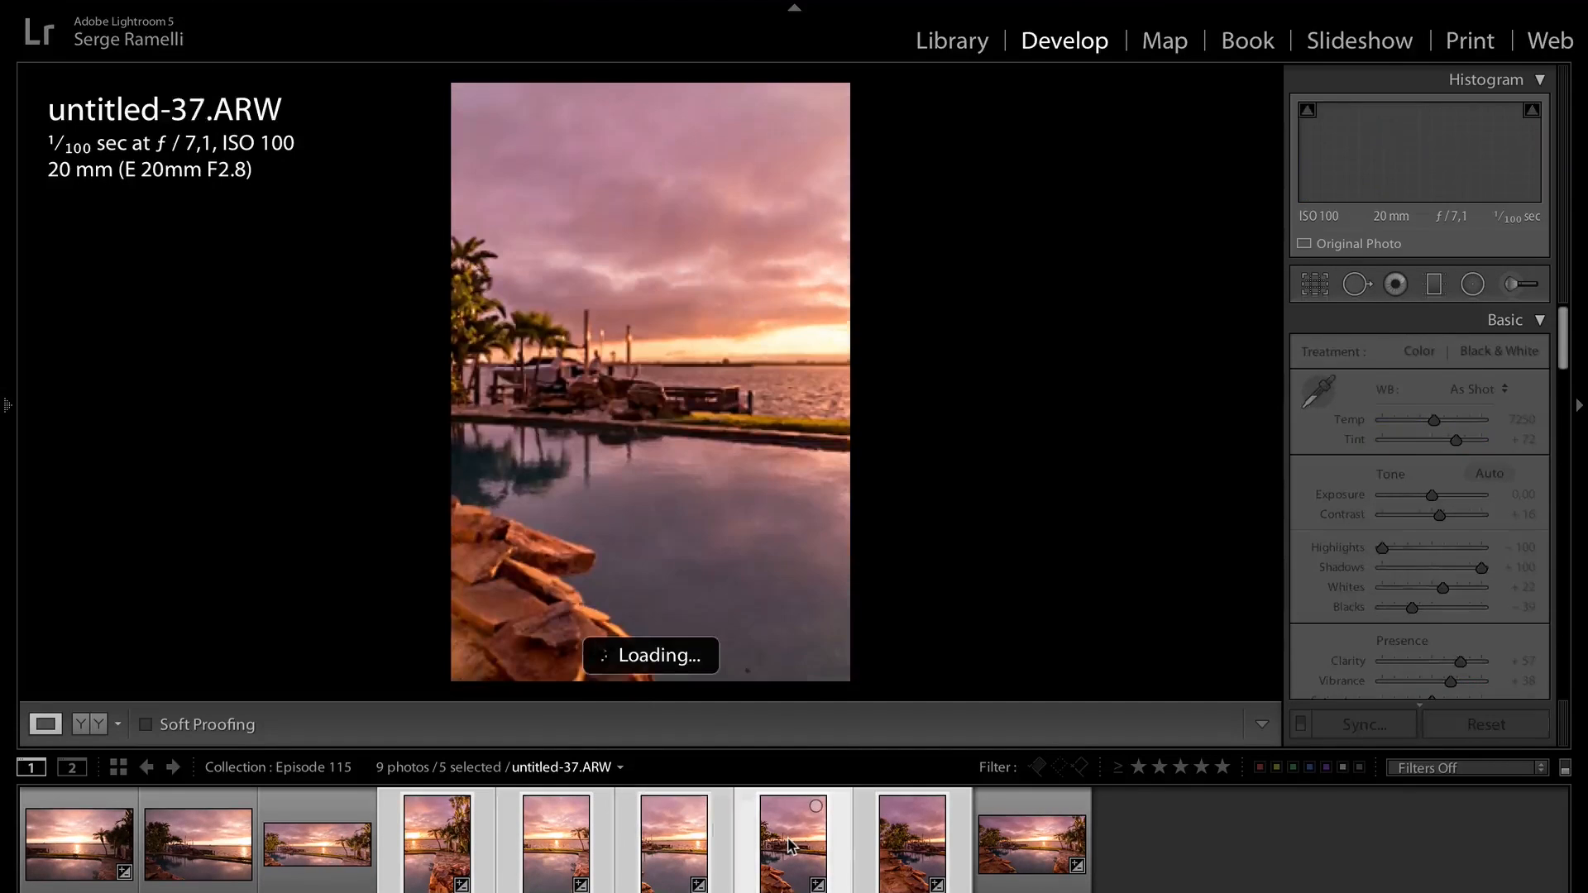
{"action": "left_click", "coordinate": [894, 843]}
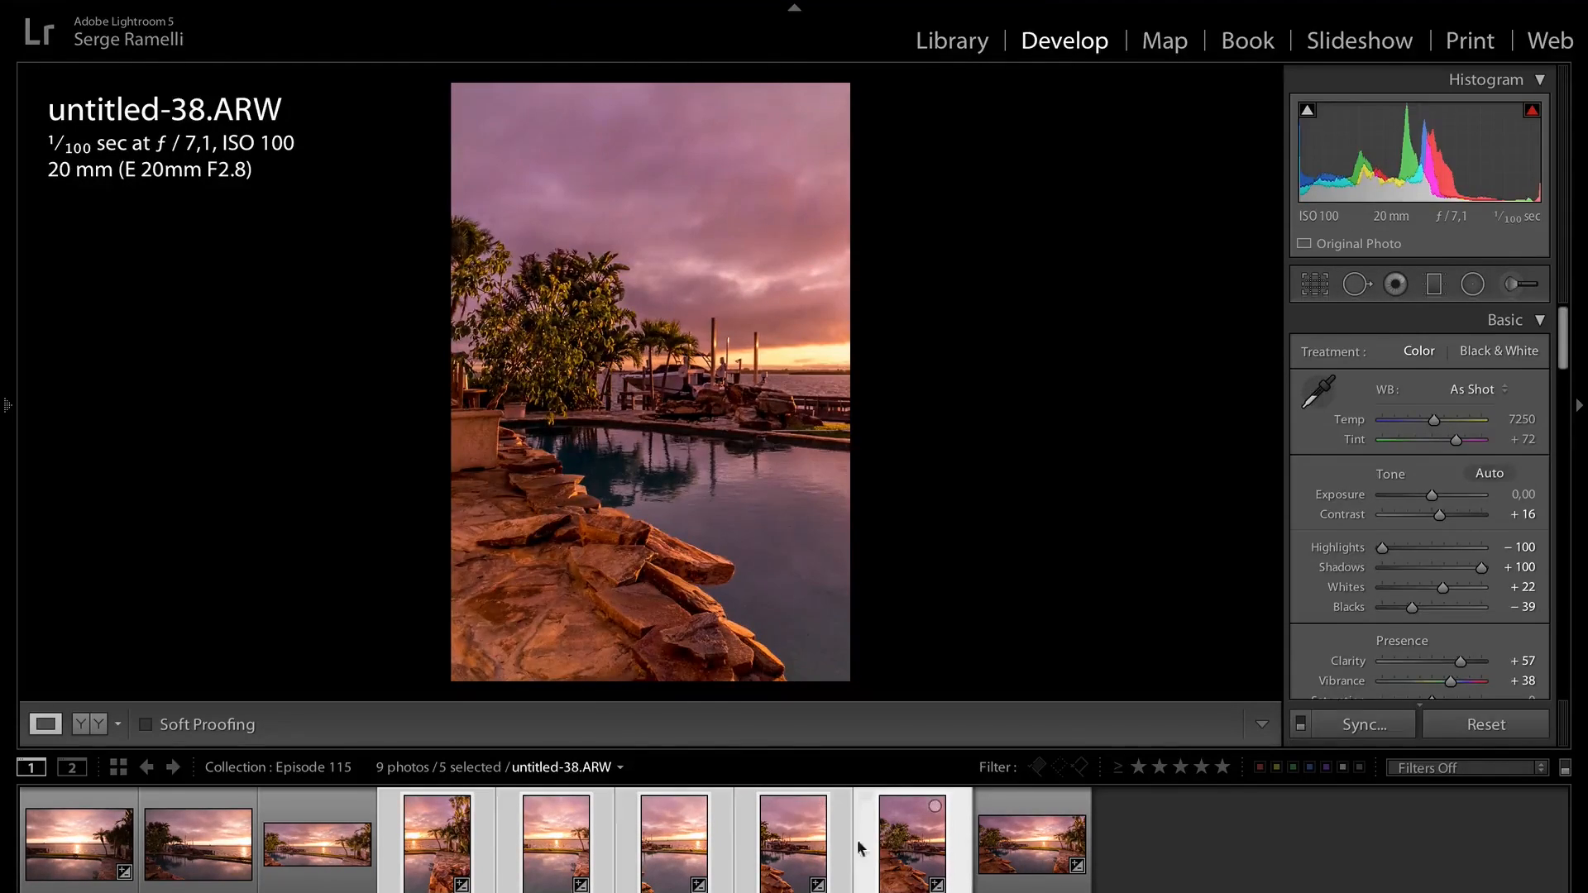
Merge the five selected vertical shots to a panorama in Photoshop with the Auto layout and Blend Images Together enabled
{"action": "right_click", "coordinate": [419, 846]}
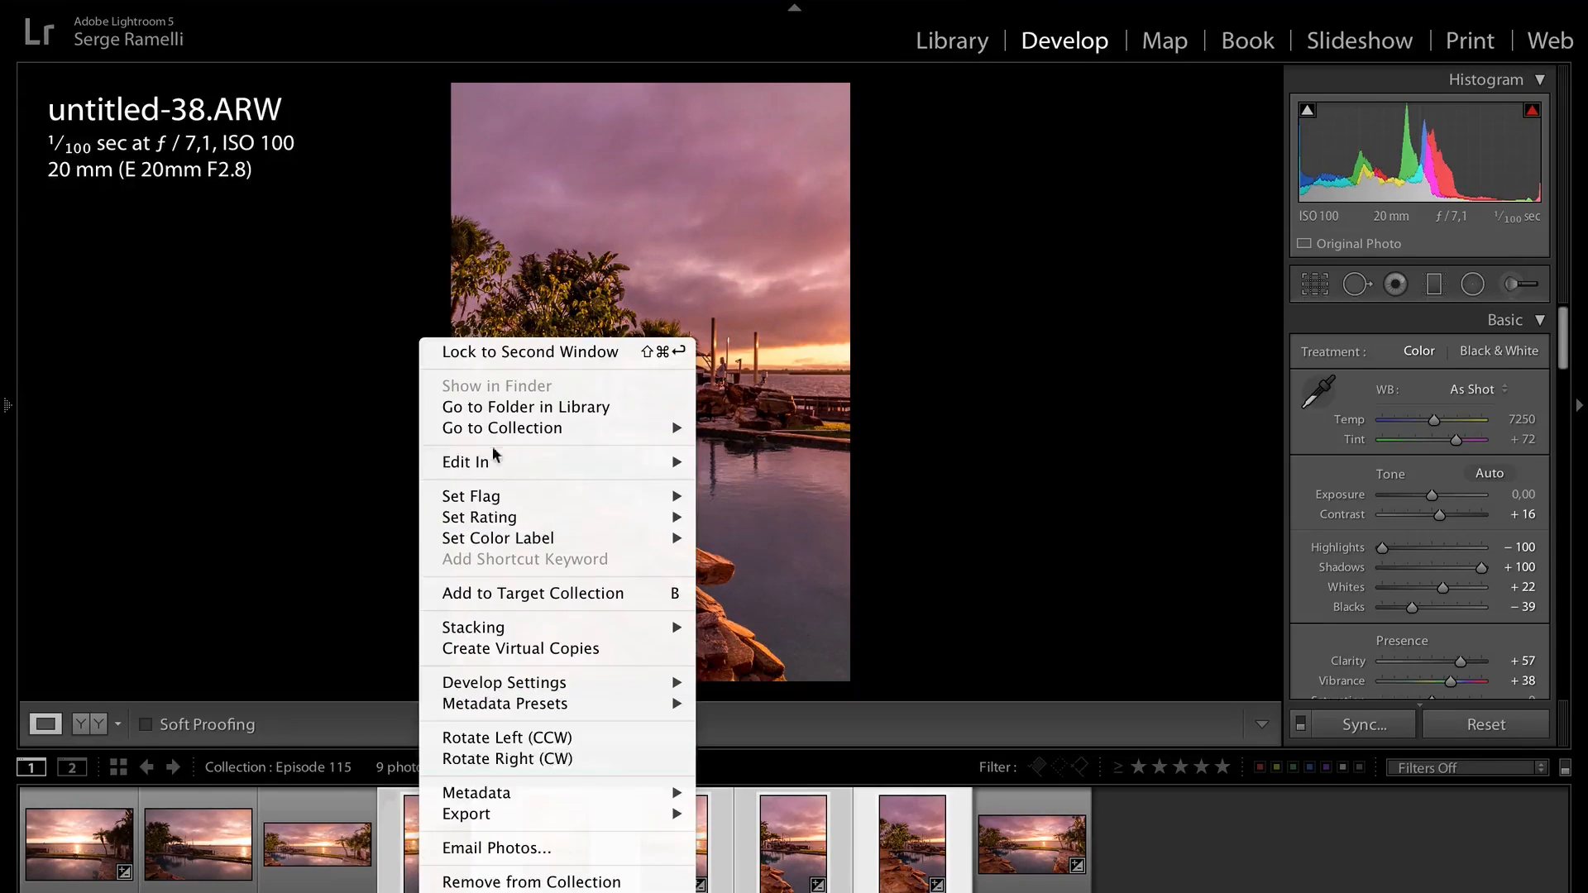
{"action": "mouse_move", "coordinate": [496, 461]}
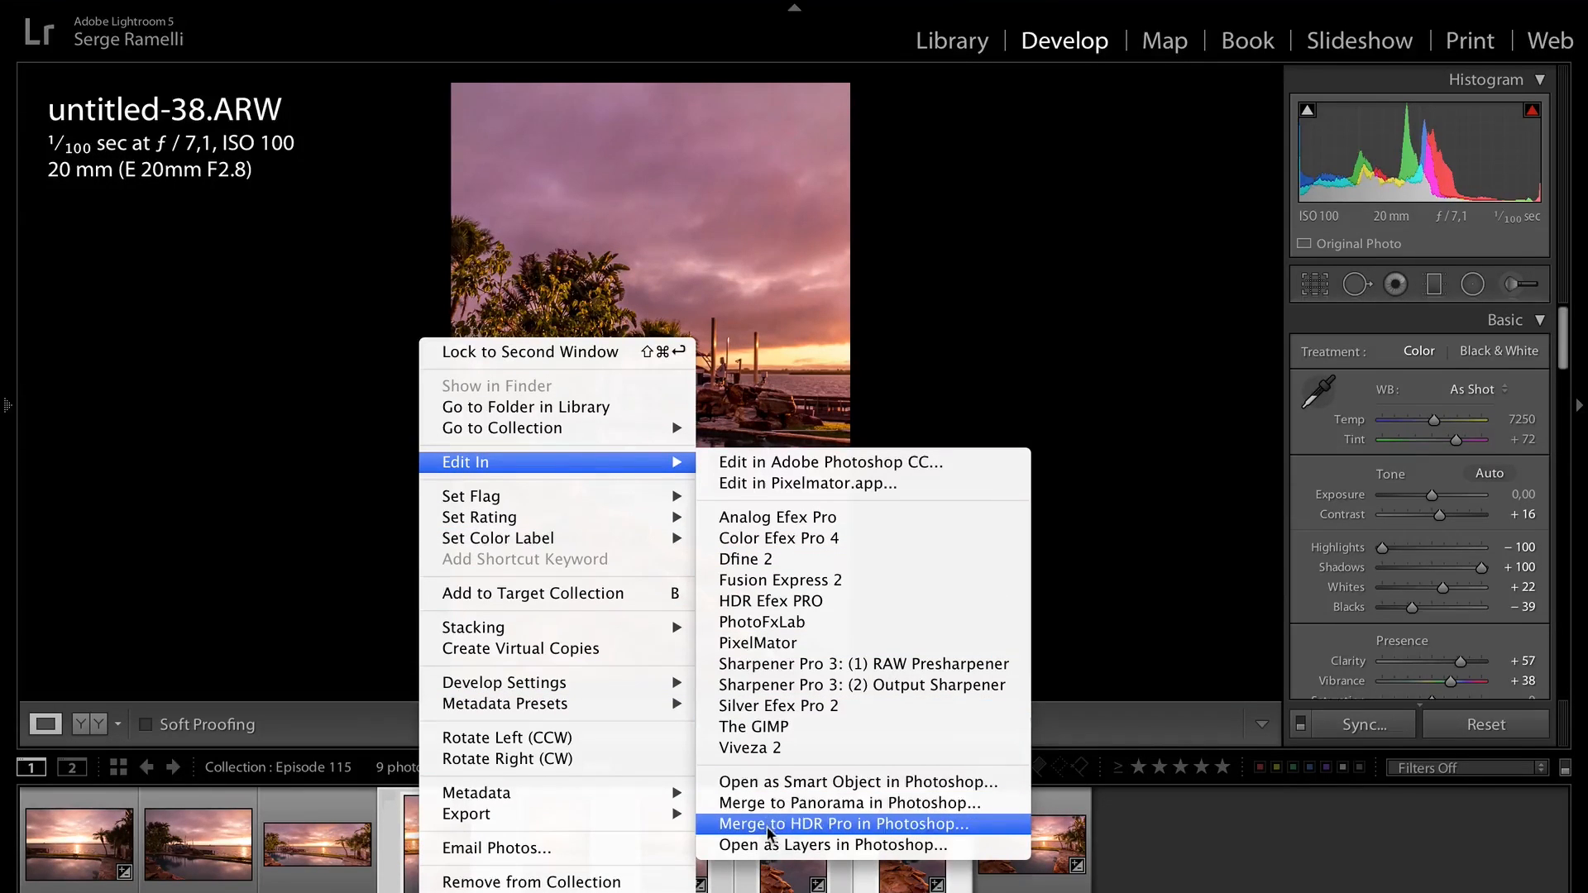
{"action": "left_click", "coordinate": [901, 804]}
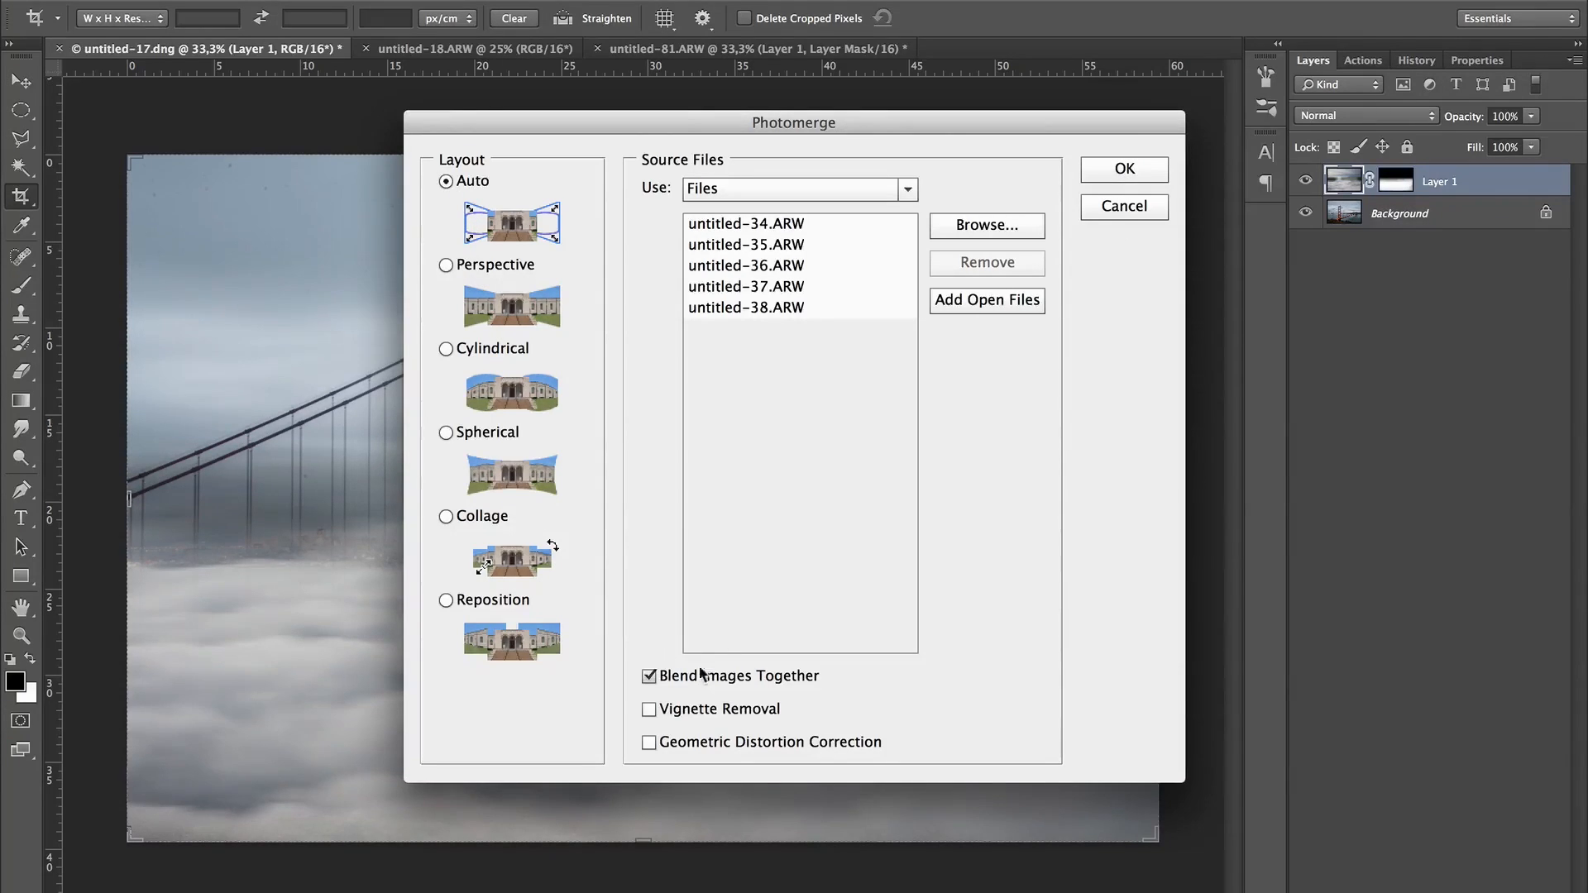
{"action": "left_click", "coordinate": [1140, 175]}
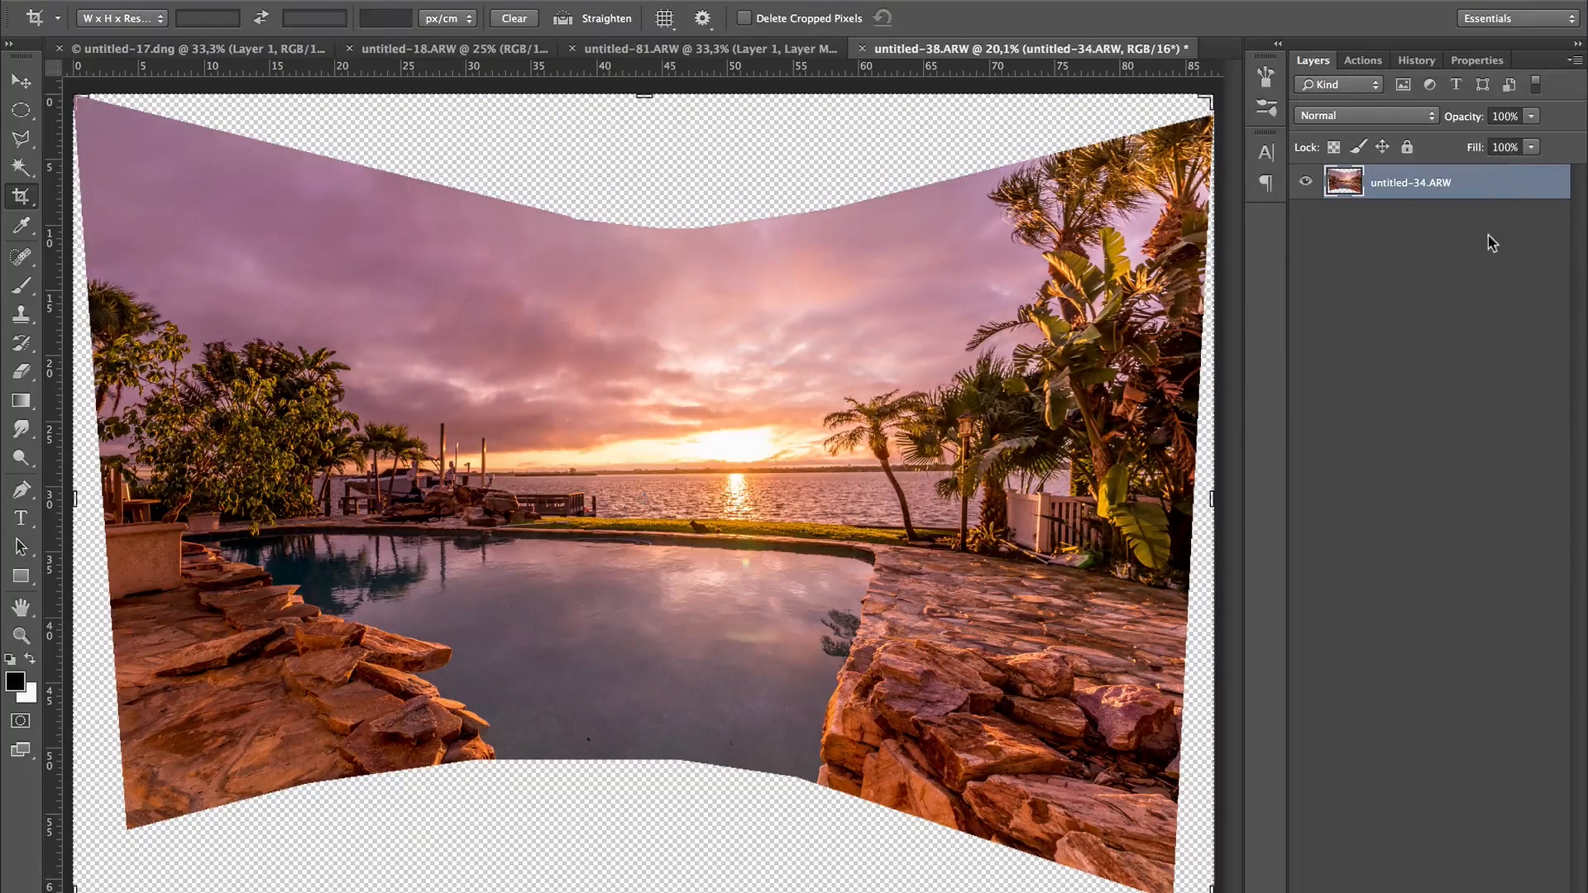
Resize the merged panorama to a width of 3000 pixels with proportions constrained and automatic resampling
{"action": "left_click", "coordinate": [339, 0]}
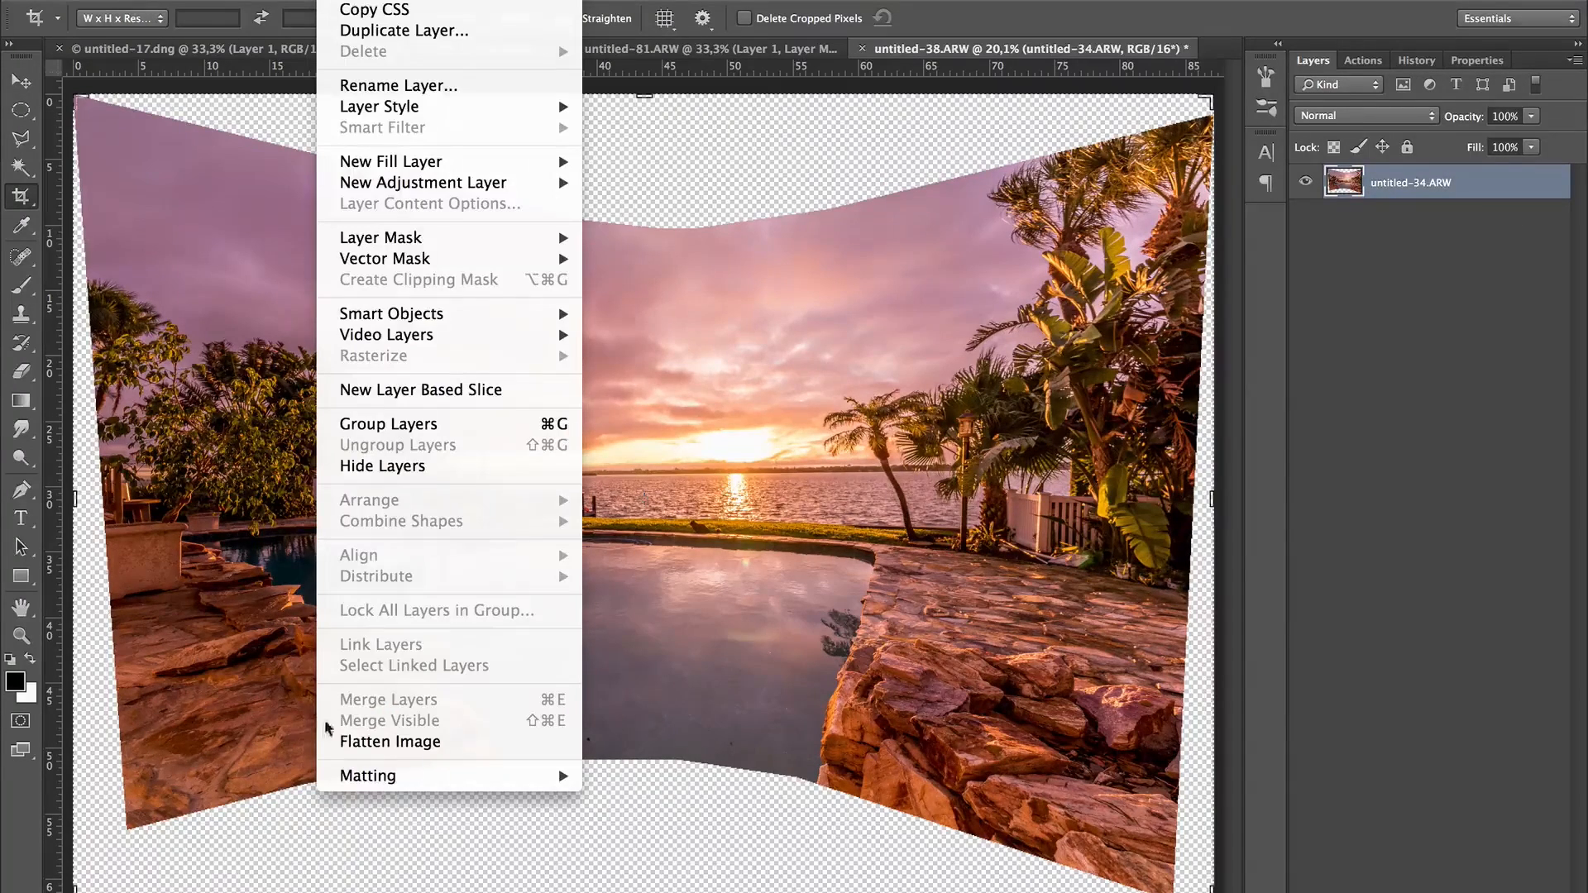
{"action": "key", "text": "Escape"}
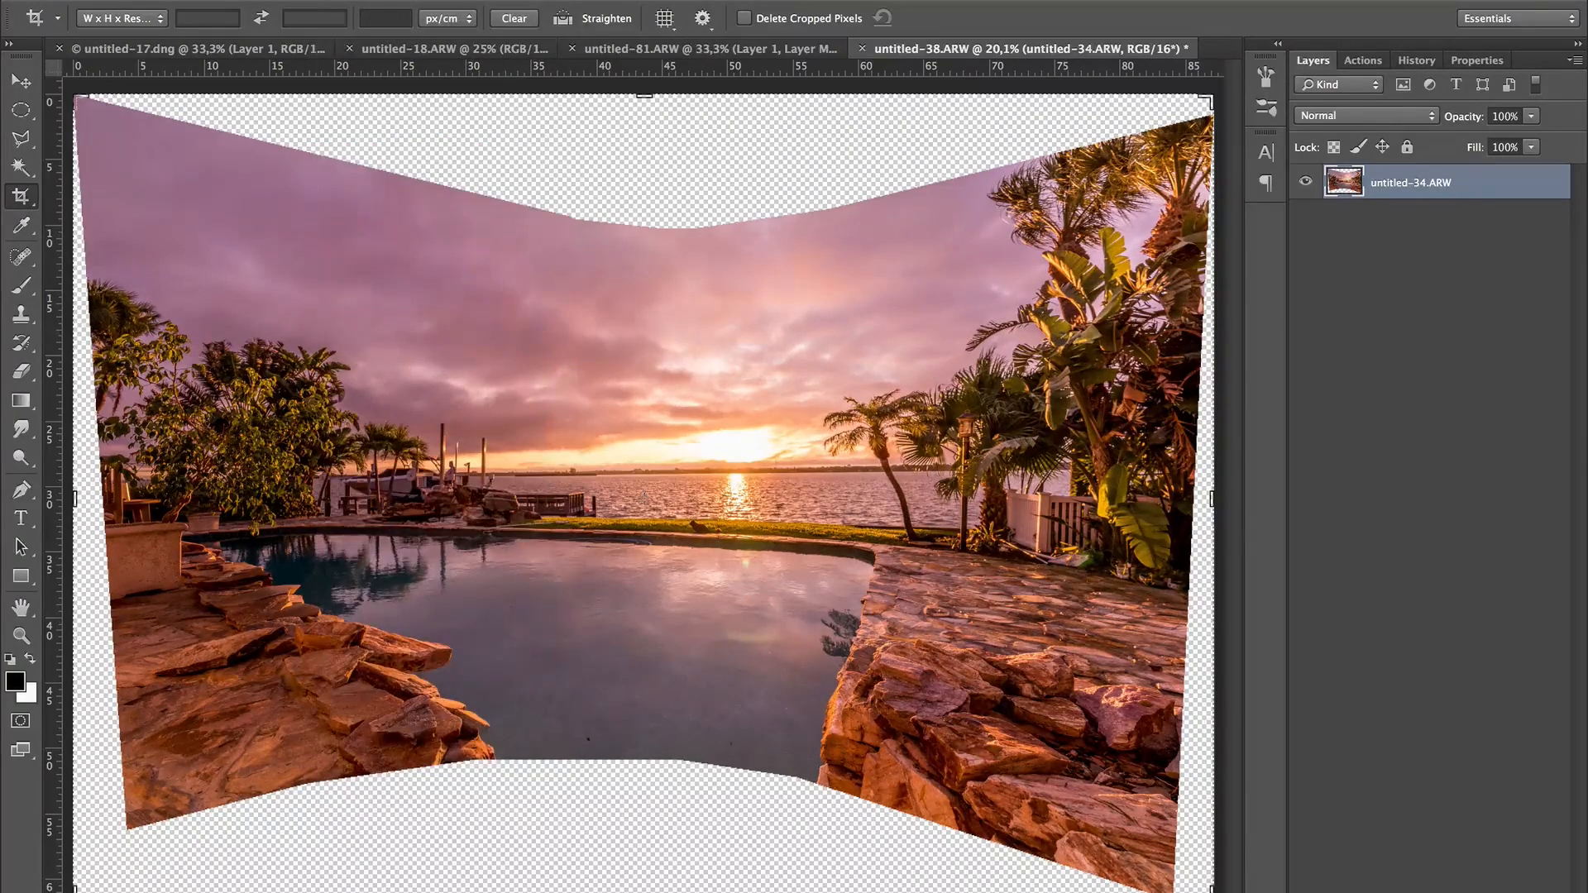
{"action": "left_click", "coordinate": [282, 0]}
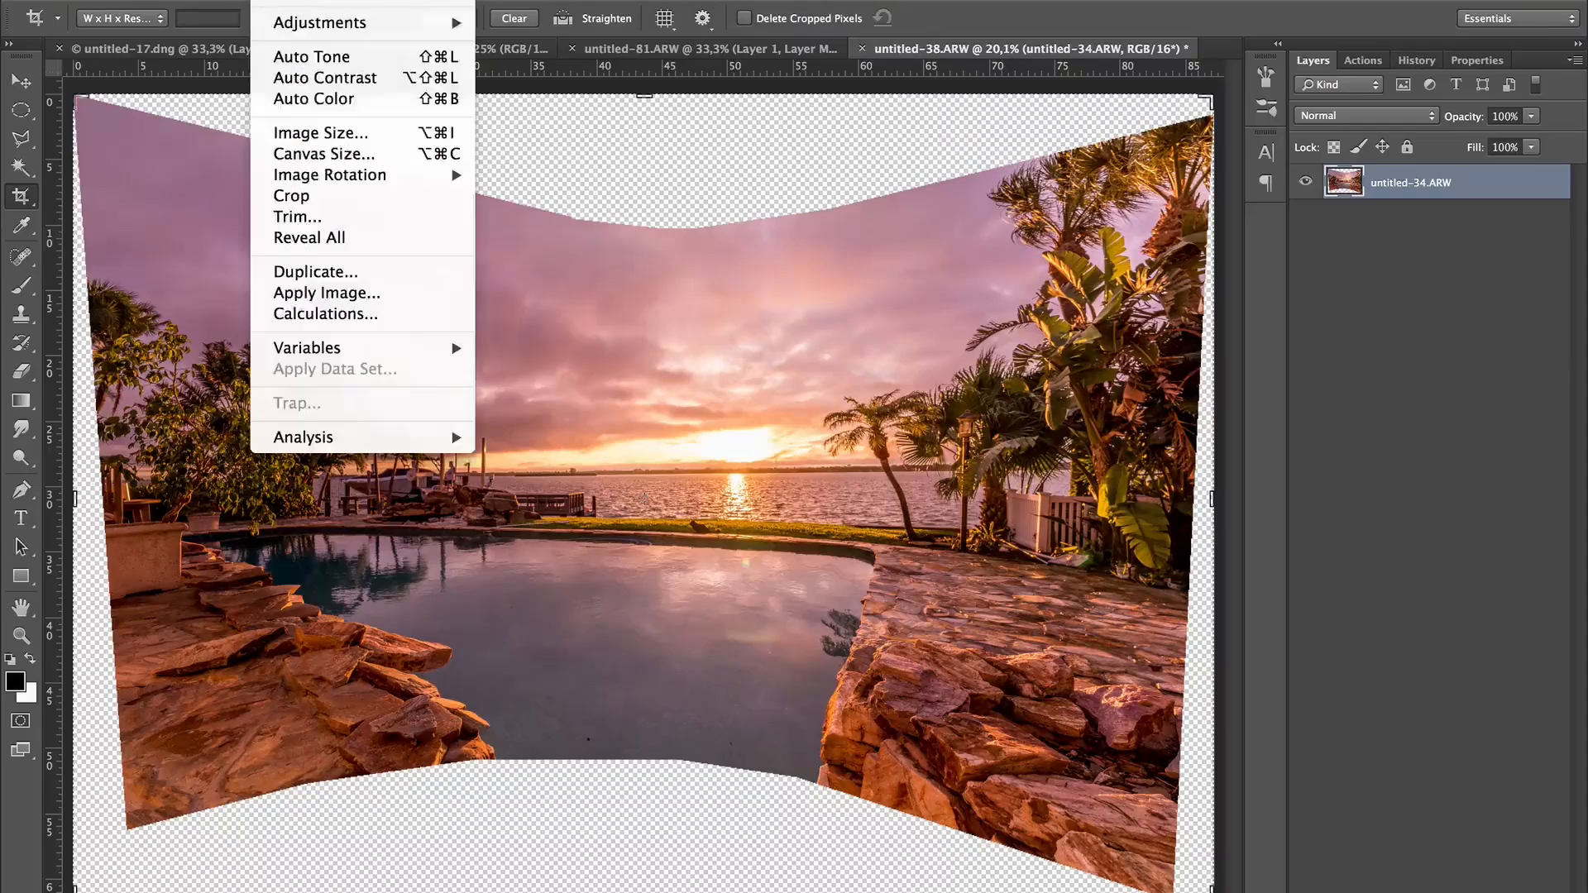
{"action": "left_click", "coordinate": [307, 135]}
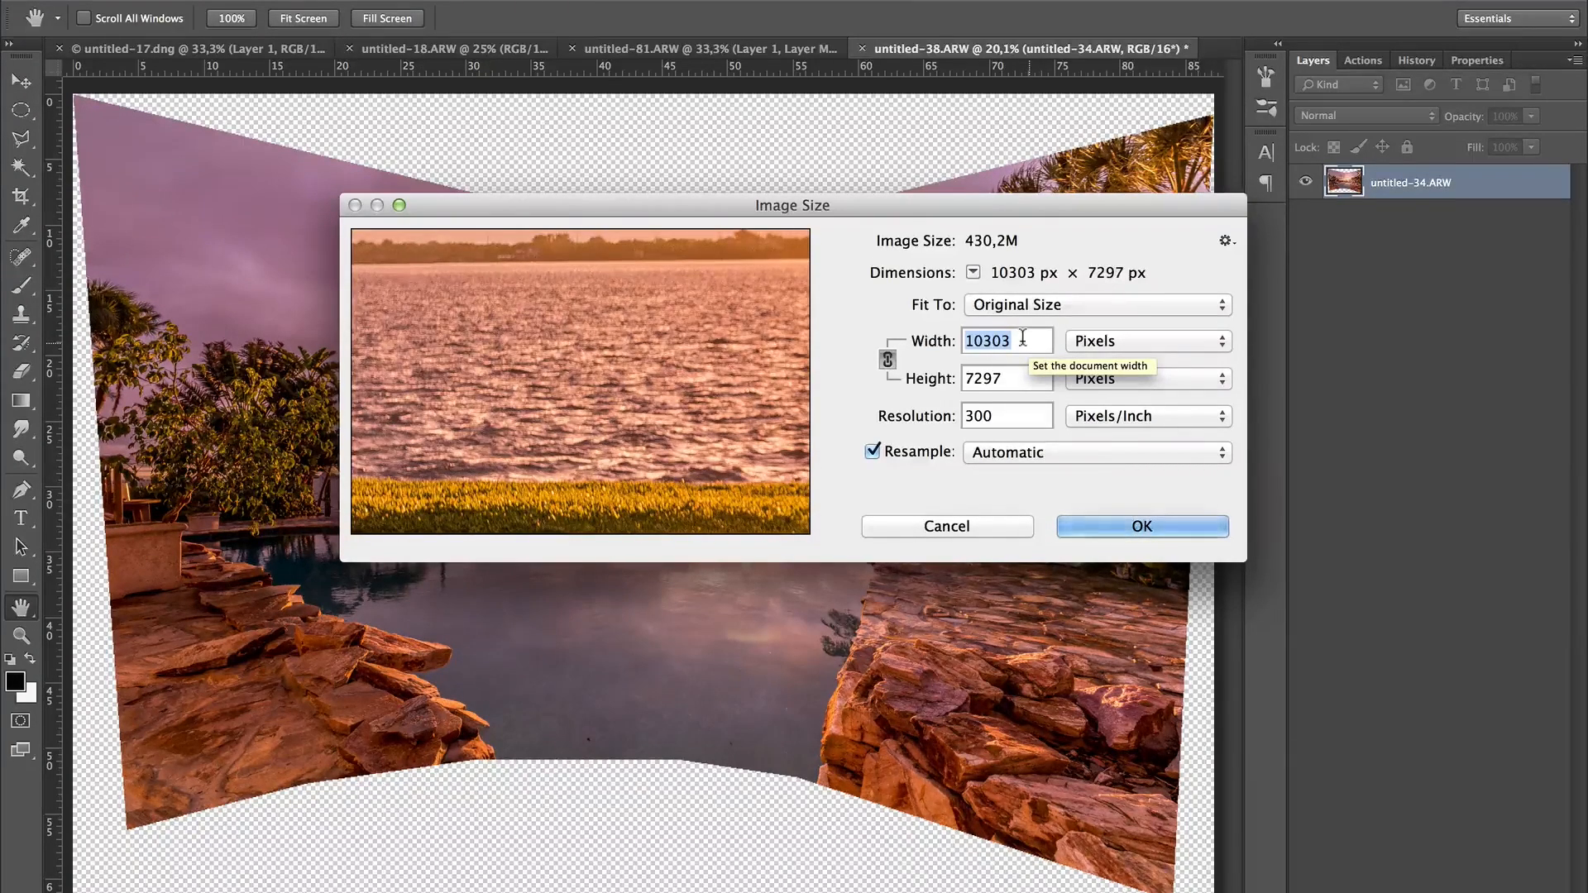
{"action": "type", "text": "3000"}
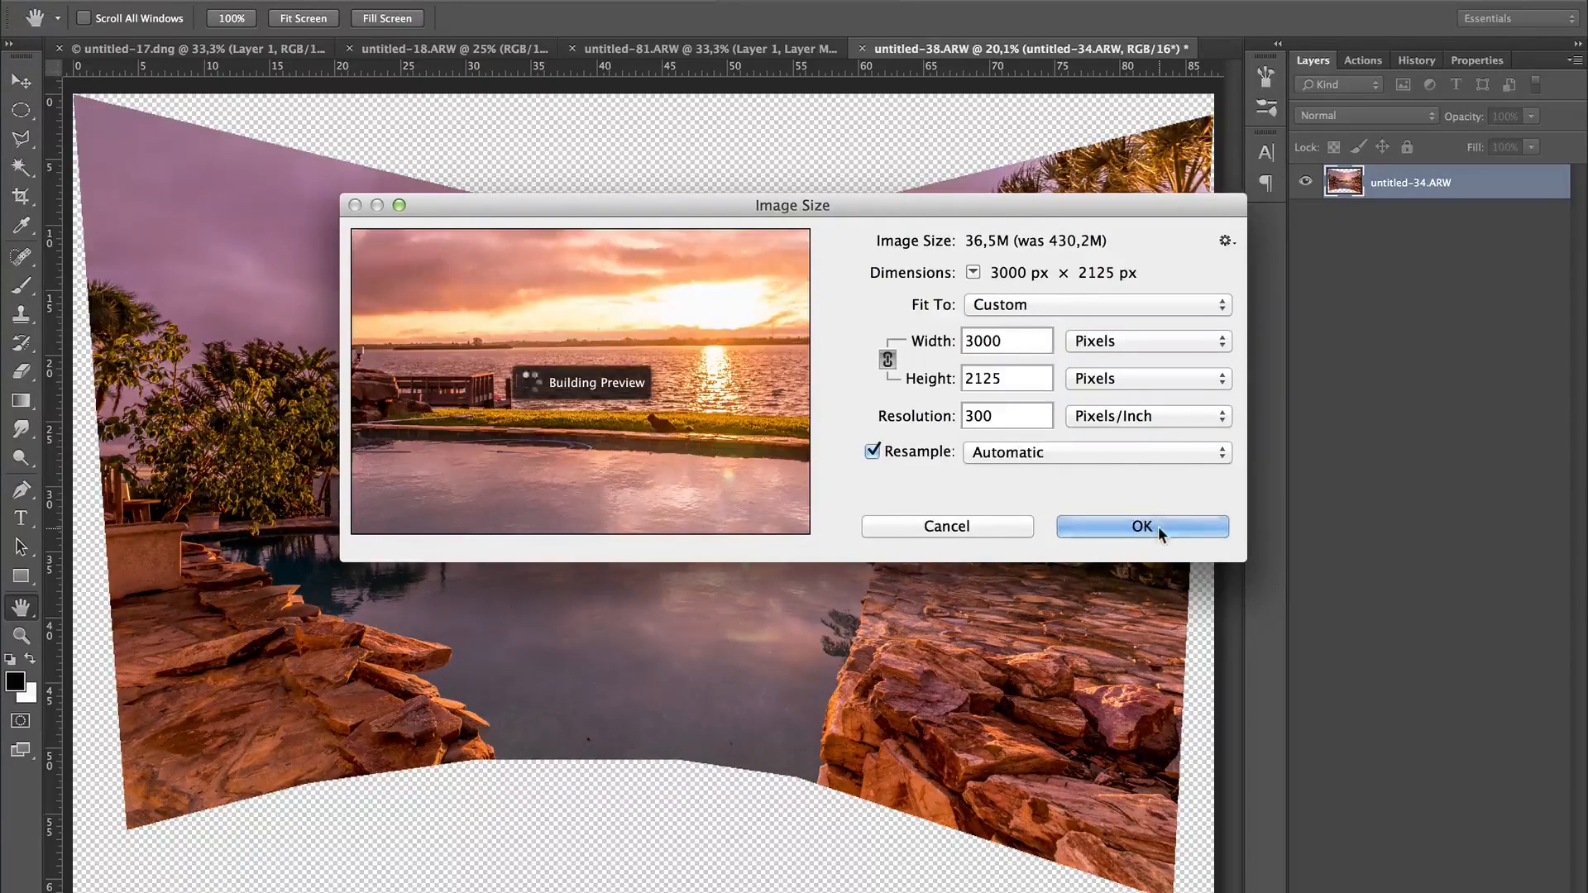
{"action": "left_click", "coordinate": [1160, 530]}
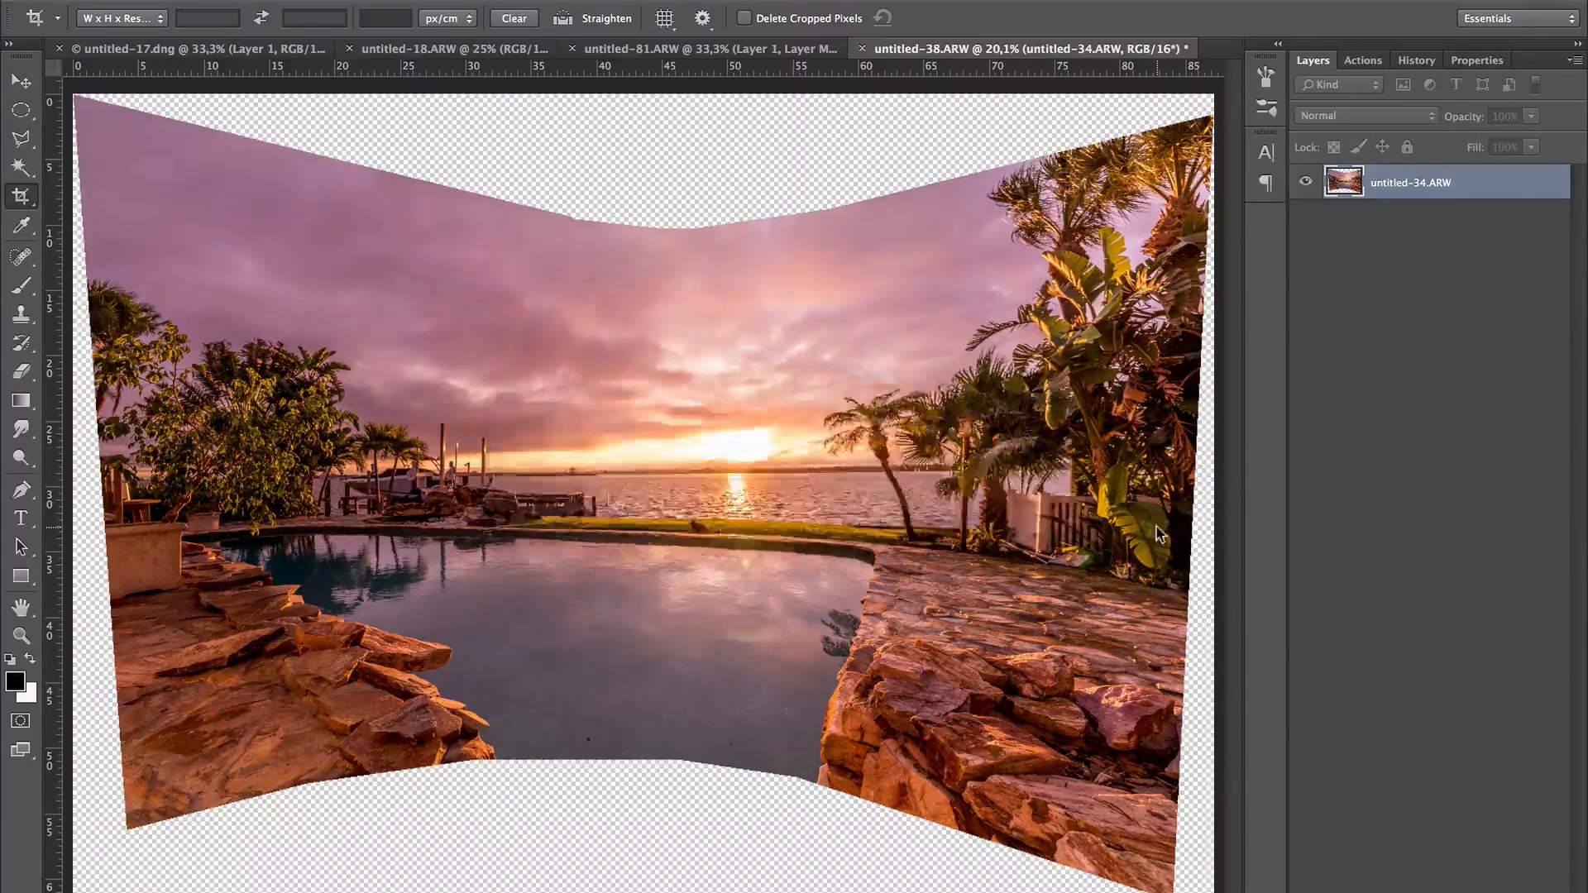
Straighten the panorama within the Crop tool along the sea horizon, from the dock posts to the small leaning palm
{"action": "key", "text": "z"}
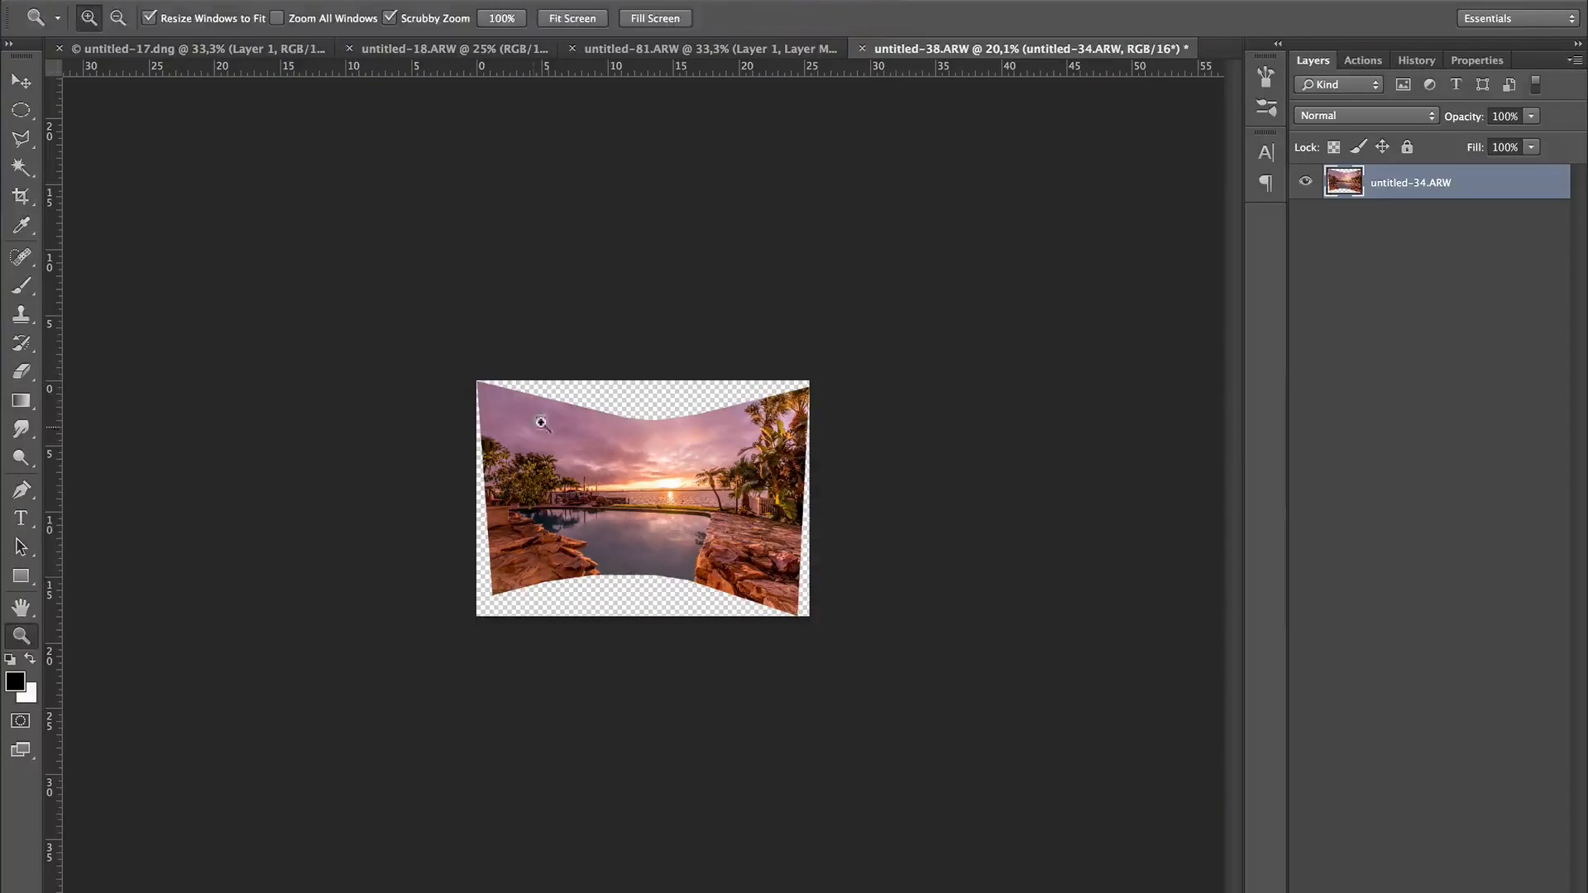
{"action": "left_click", "coordinate": [627, 439]}
{"action": "left_click", "coordinate": [628, 442]}
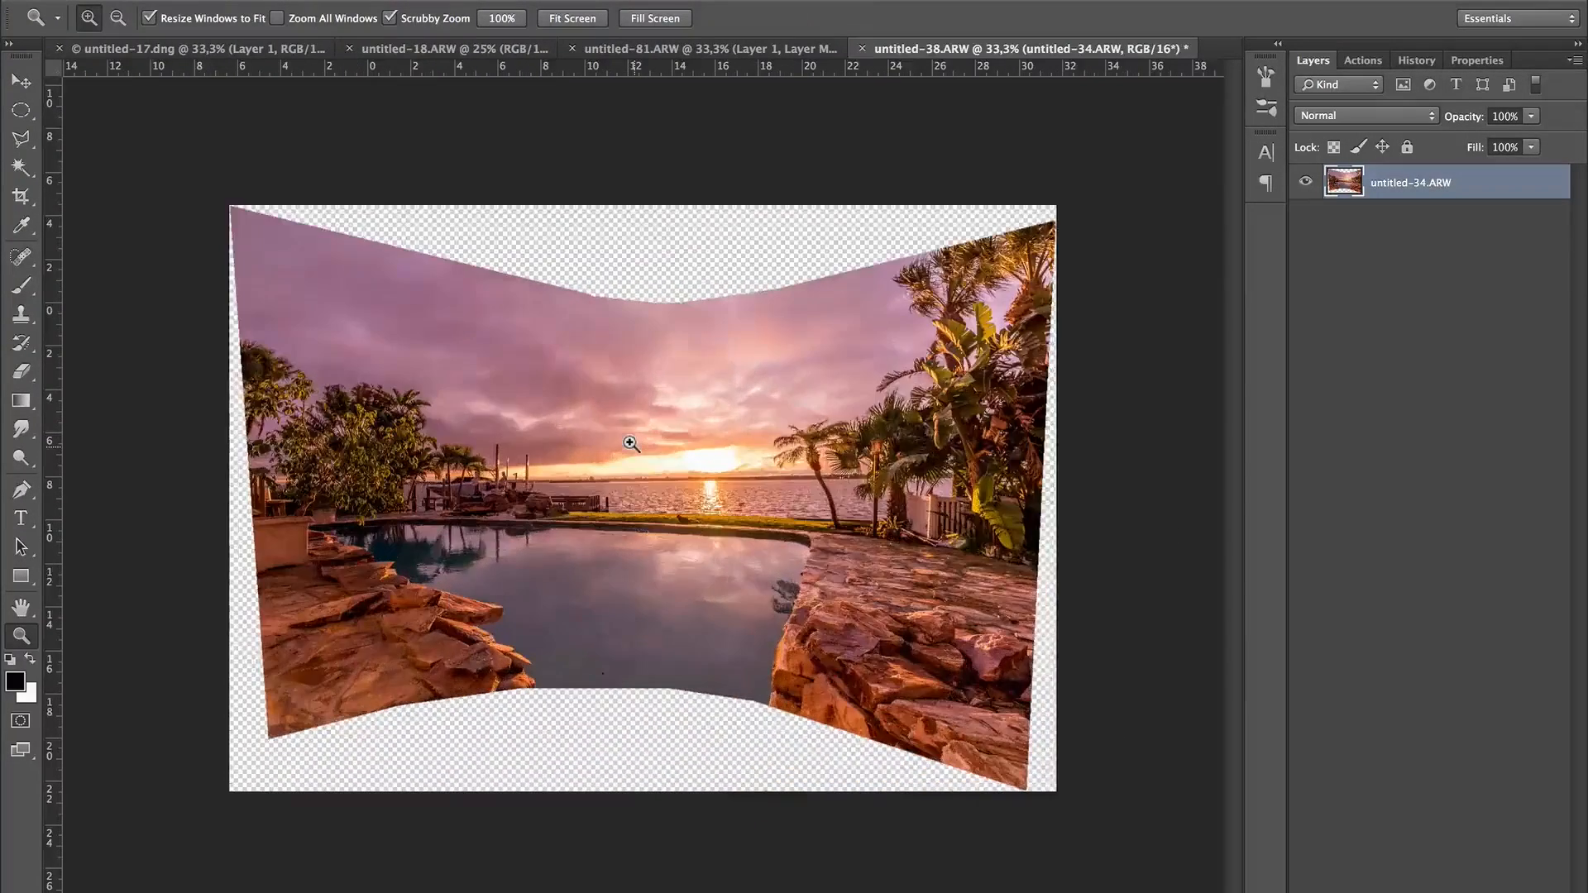
{"action": "left_click", "coordinate": [628, 442]}
{"action": "left_click", "coordinate": [628, 442]}
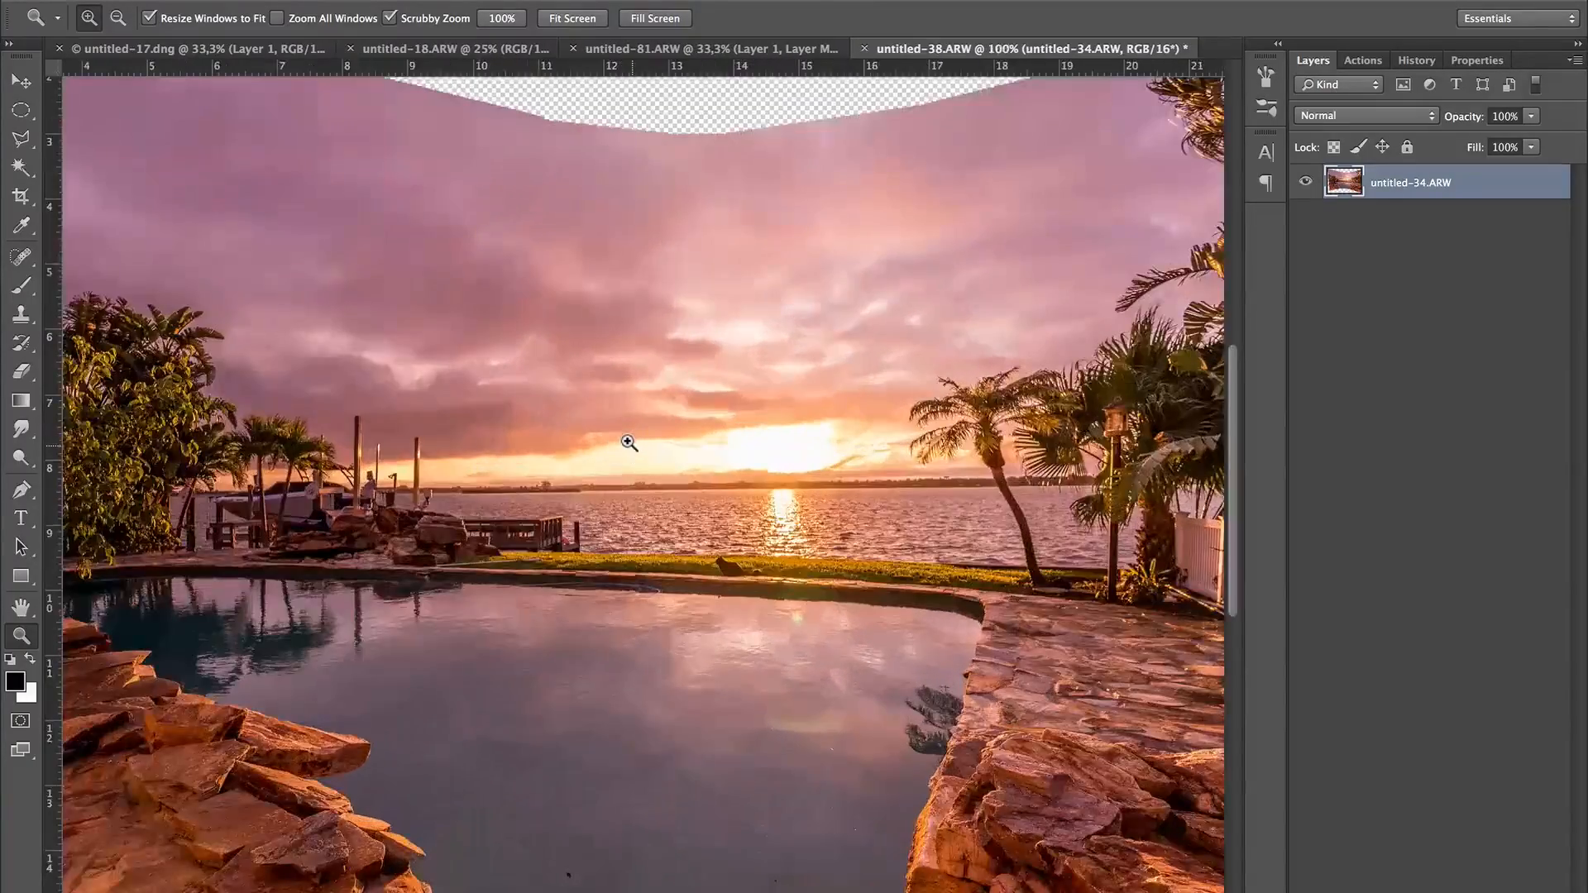
{"action": "left_click", "coordinate": [592, 435], "text": "alt"}
{"action": "left_click", "coordinate": [595, 430], "text": "alt"}
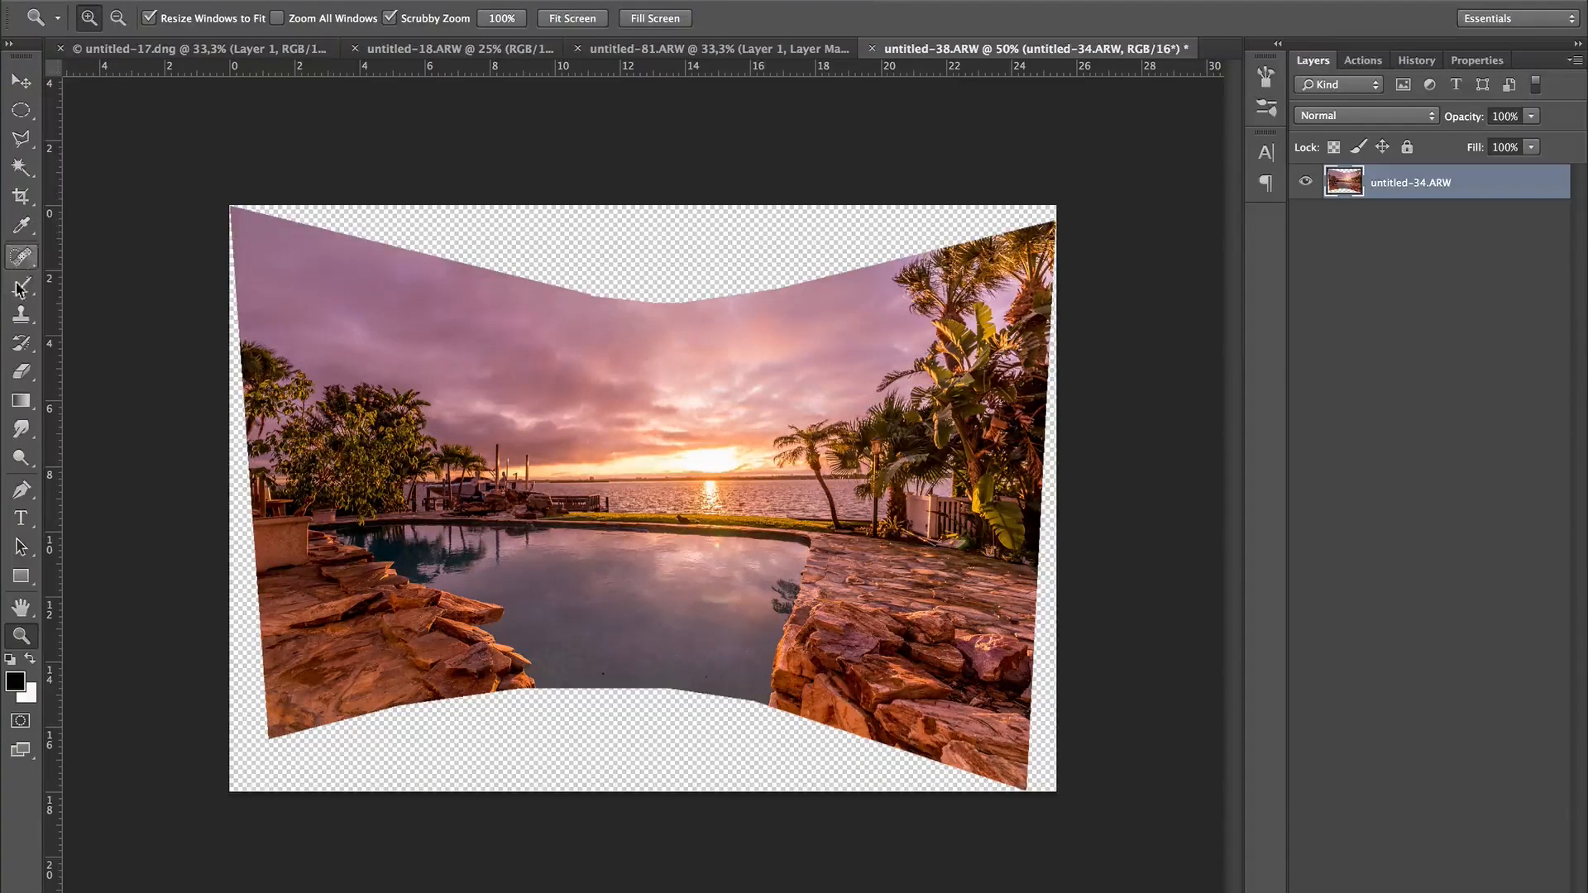
{"action": "left_click", "coordinate": [22, 196]}
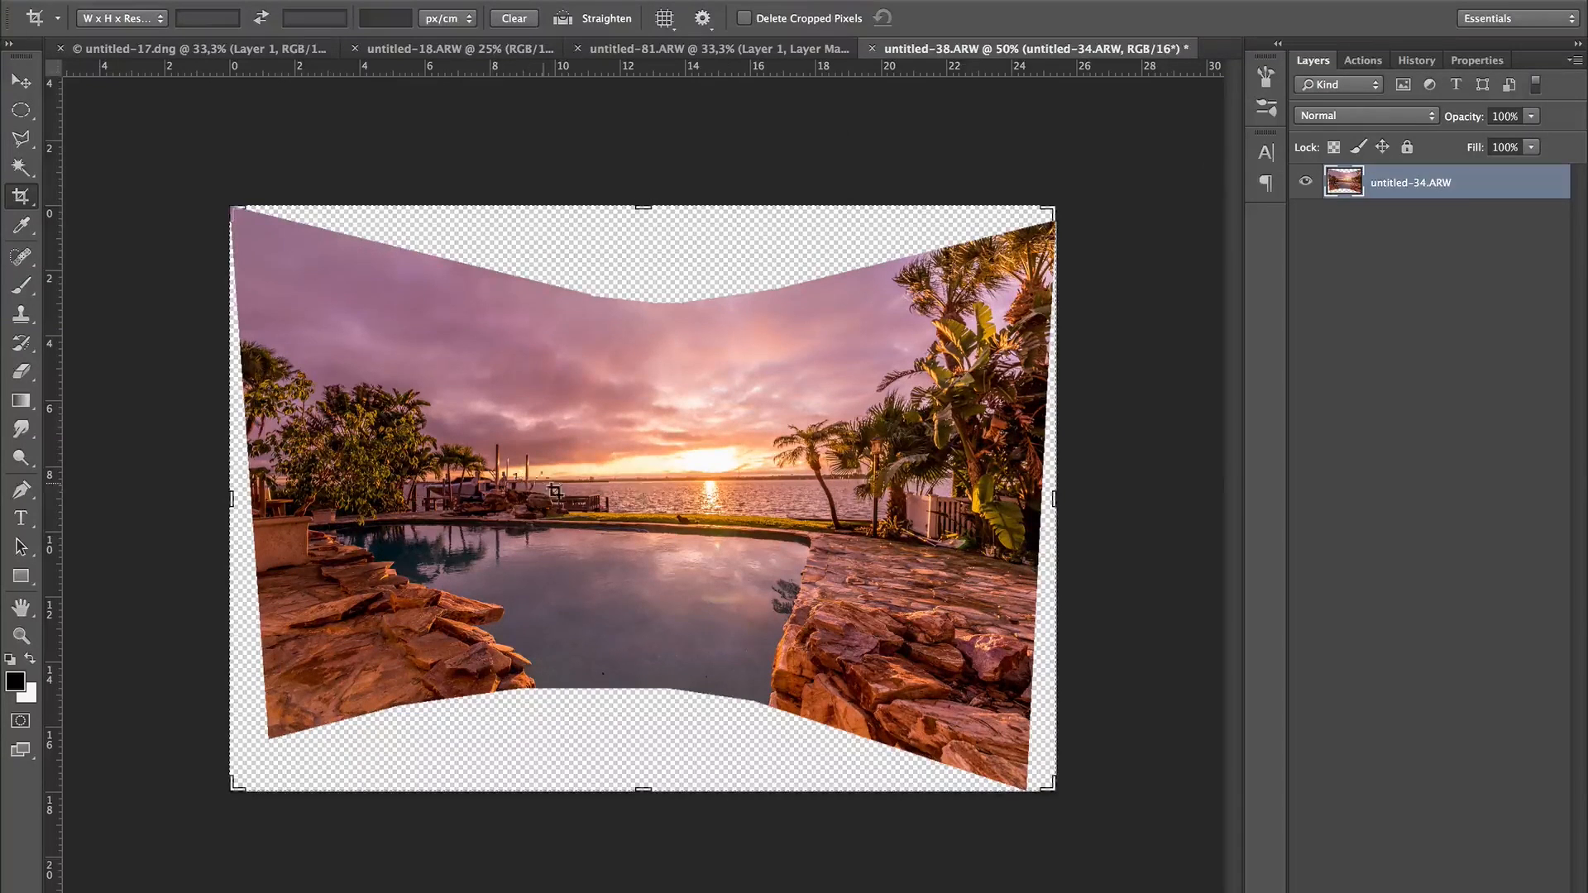
{"action": "left_click", "coordinate": [565, 20]}
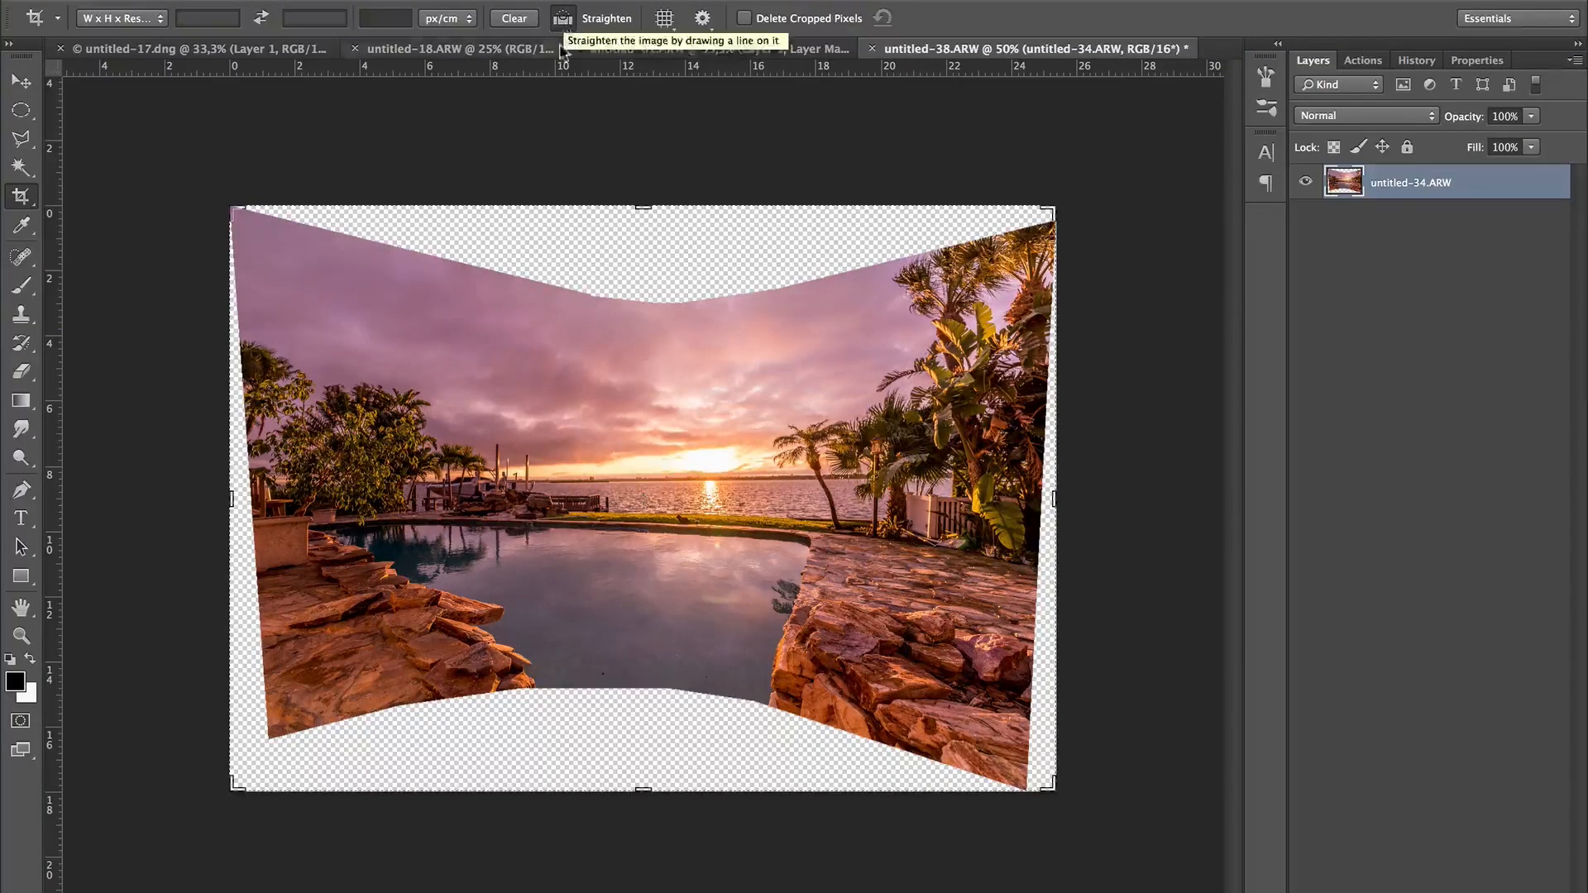
{"action": "left_click_drag", "start_coordinate": [504, 473], "coordinate": [831, 472]}
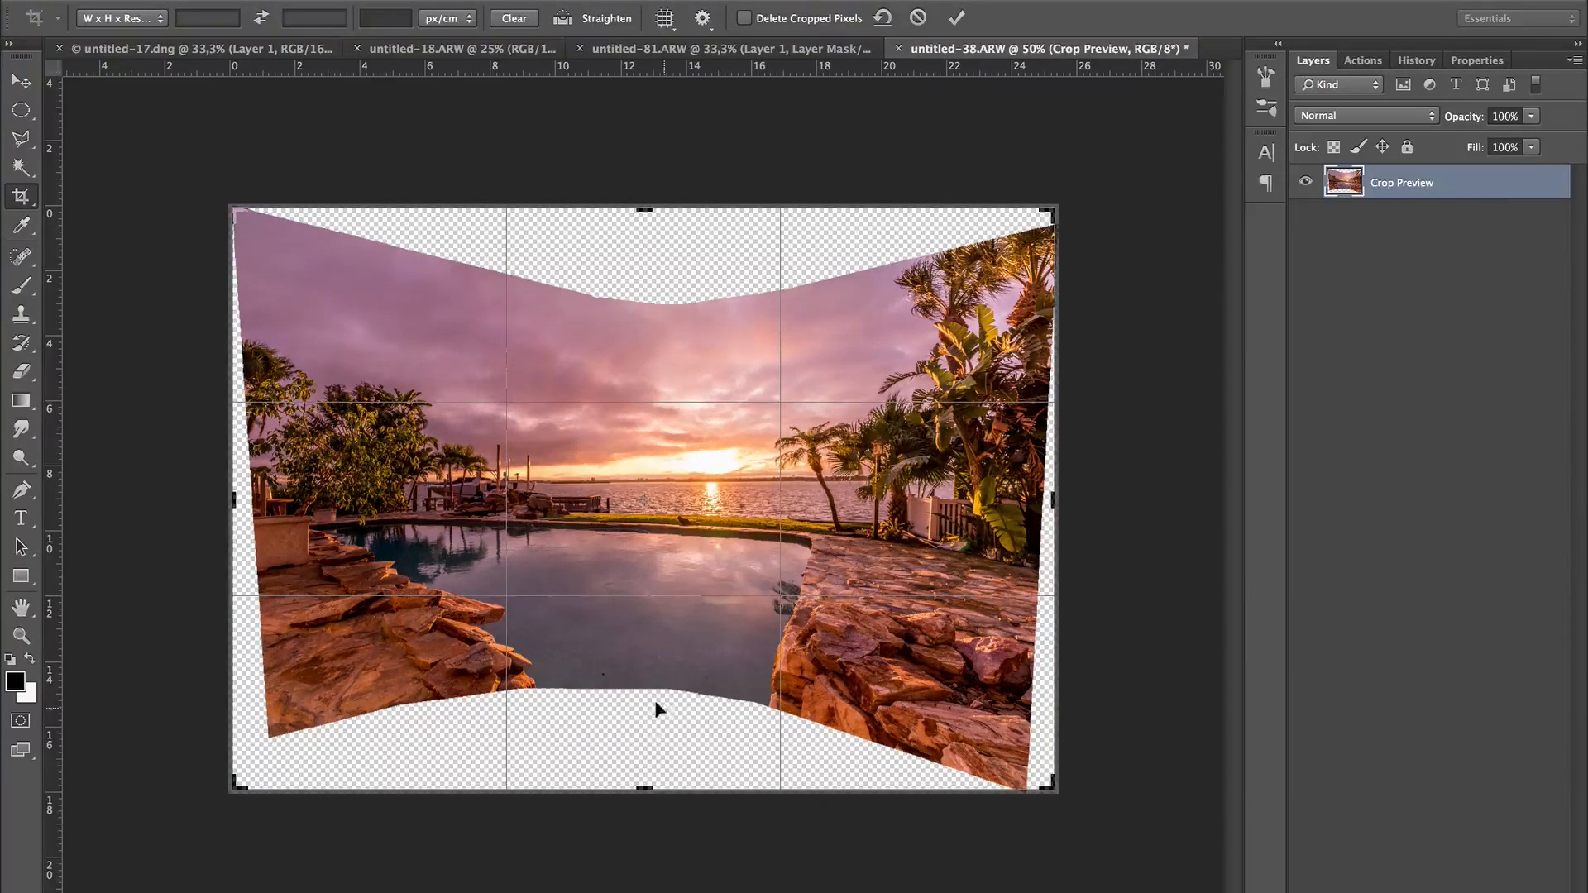
Crop off the transparent bottom and side edges and part of the upper edge, keeping a small empty gap above the sky
{"action": "left_click_drag", "start_coordinate": [644, 786], "coordinate": [642, 695]}
{"action": "left_click_drag", "start_coordinate": [646, 265], "coordinate": [643, 288]}
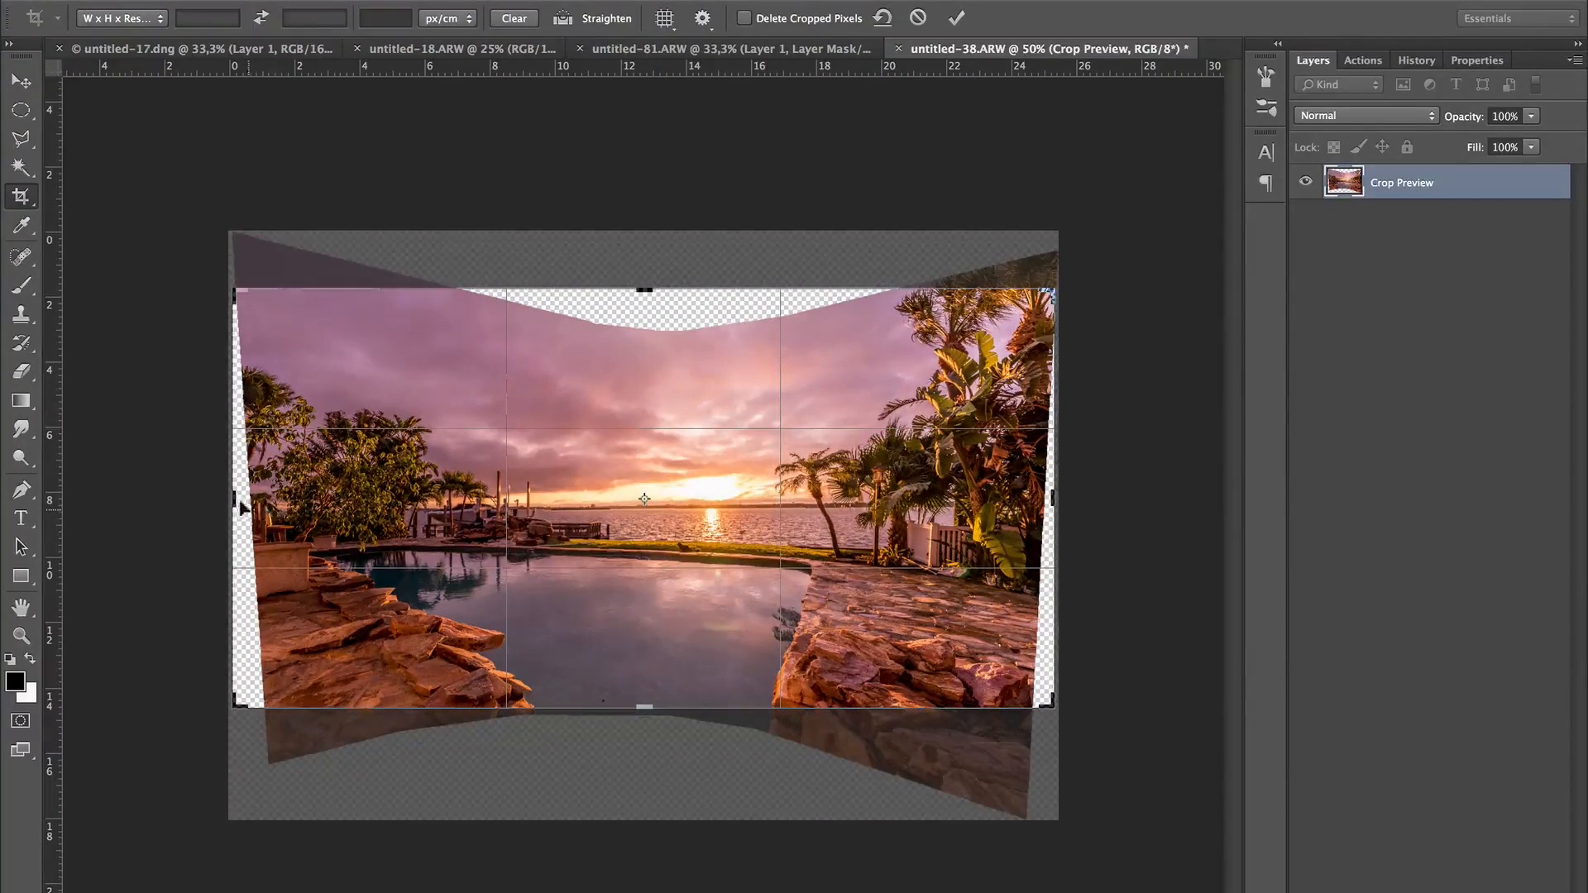
{"action": "left_click_drag", "start_coordinate": [223, 496], "coordinate": [253, 497]}
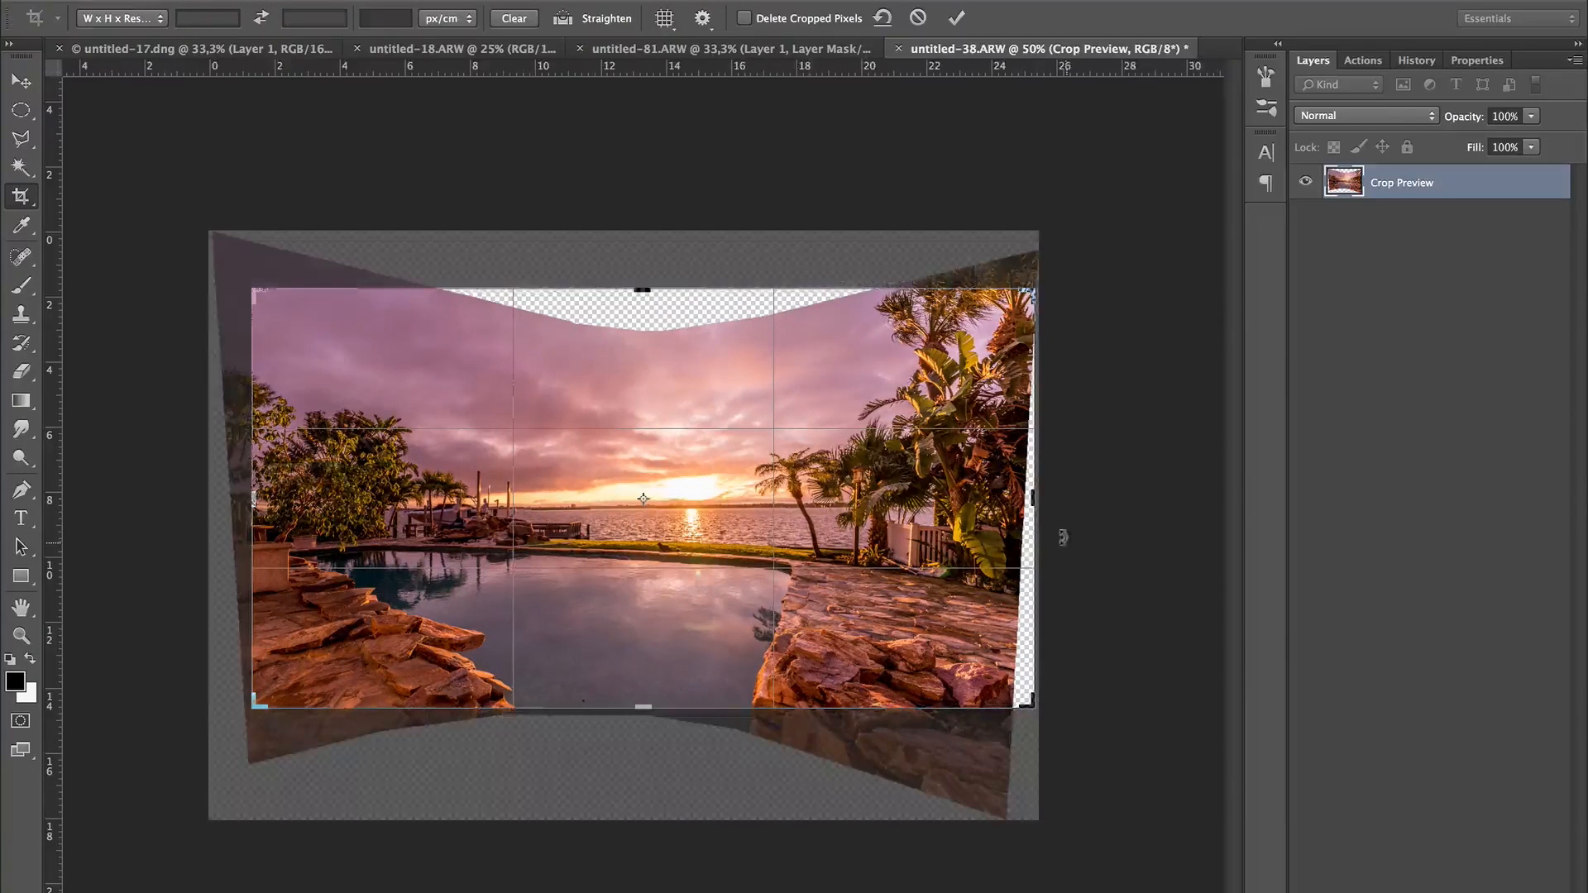
{"action": "left_click_drag", "start_coordinate": [1031, 499], "coordinate": [1017, 497]}
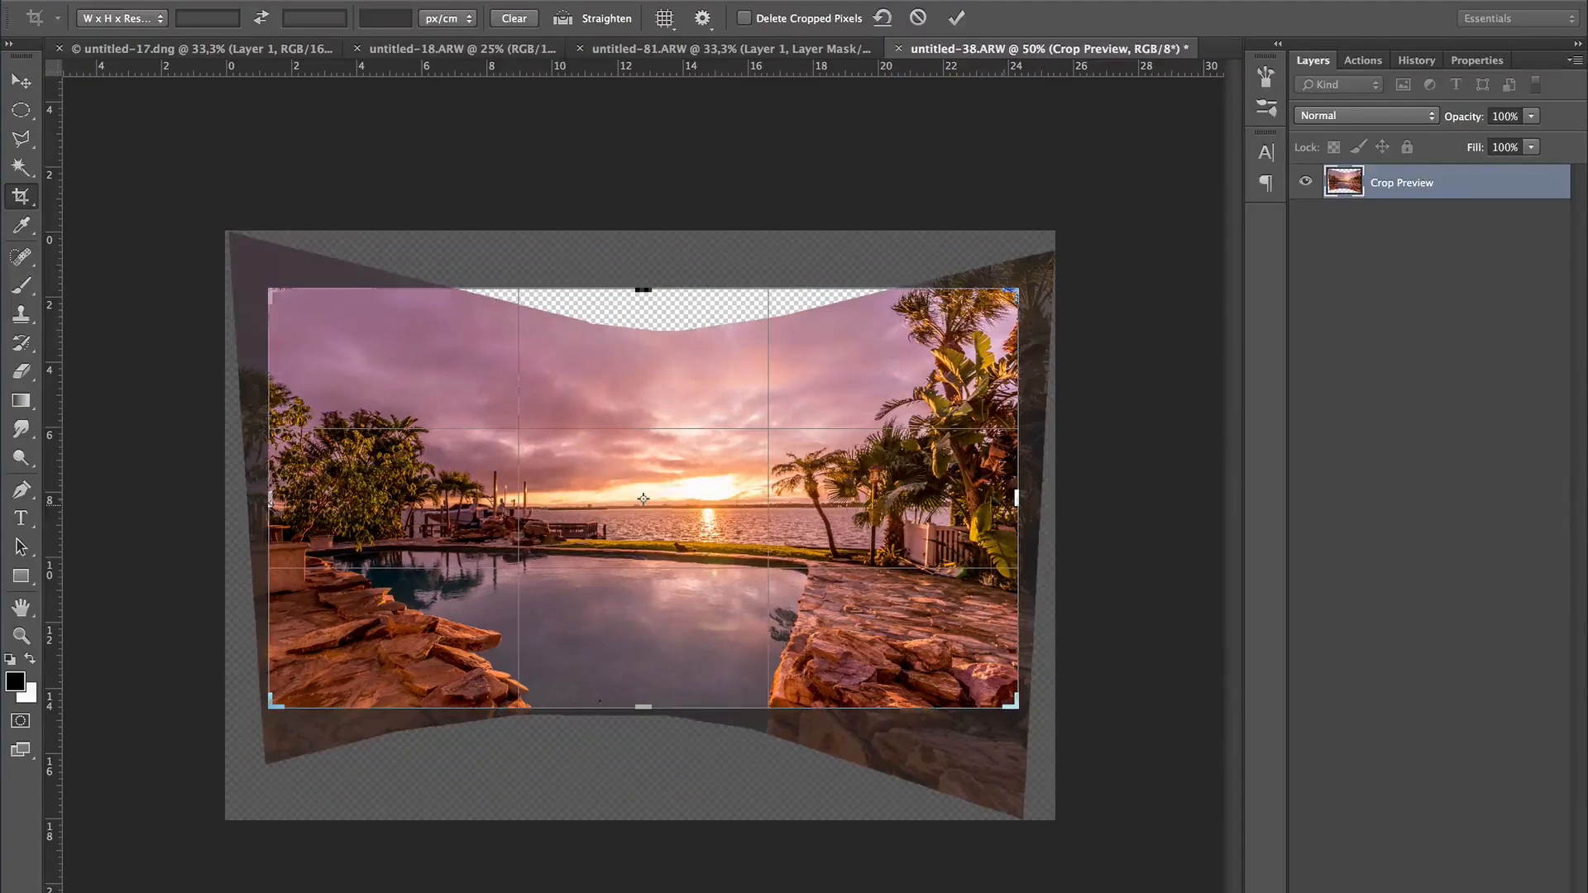
{"action": "mouse_move", "coordinate": [642, 289]}
{"action": "left_mouse_down"}
{"action": "mouse_move", "coordinate": [643, 312]}
{"action": "mouse_move", "coordinate": [643, 267]}
{"action": "mouse_move", "coordinate": [645, 282]}
{"action": "left_mouse_up"}
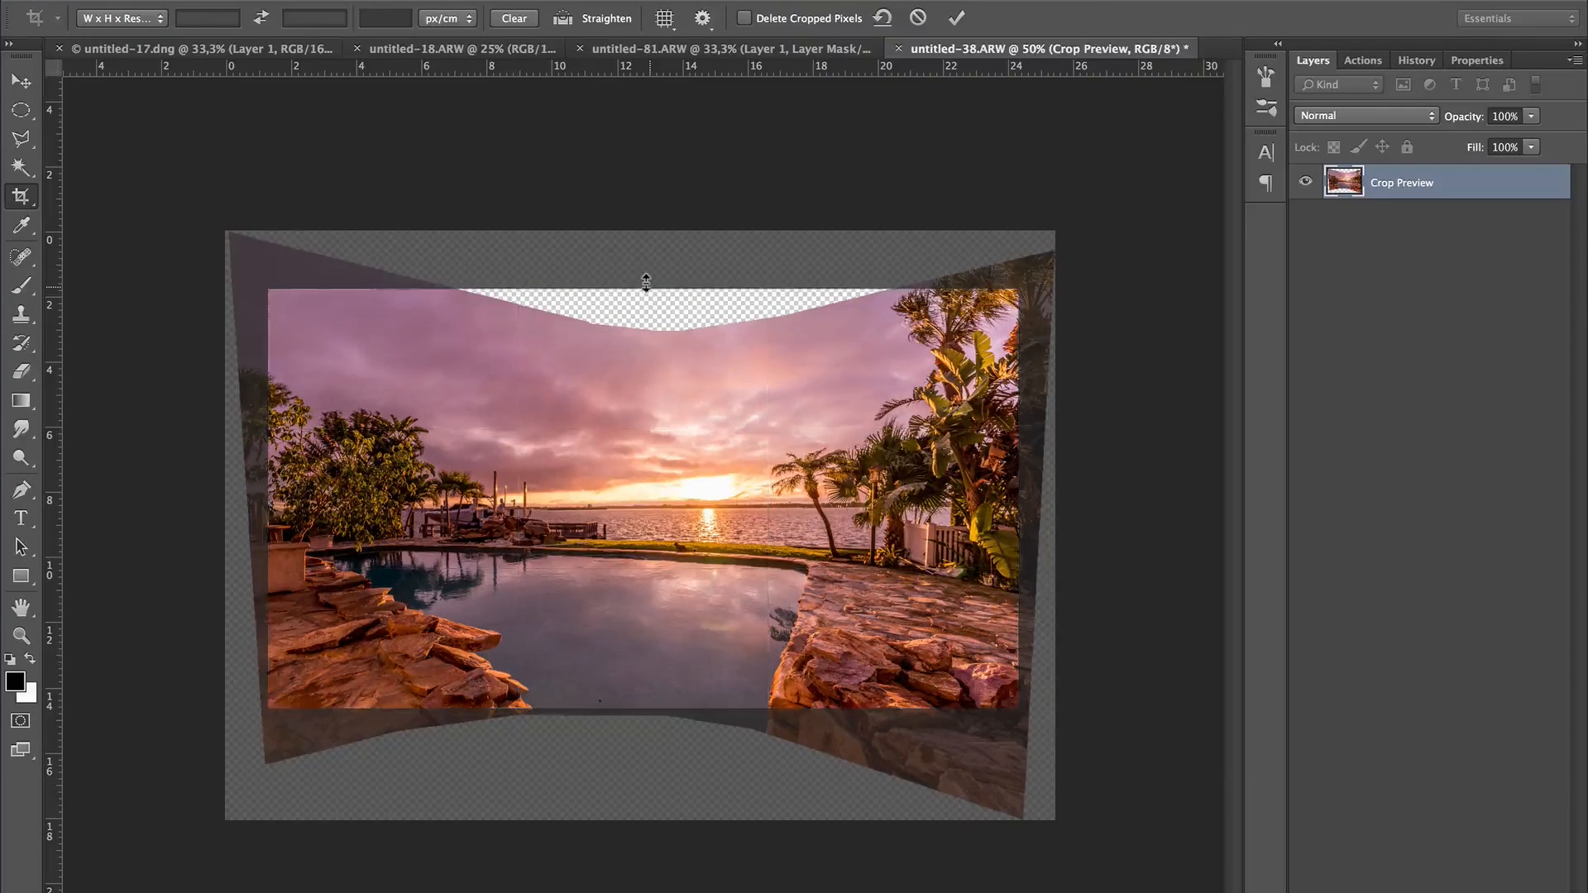
{"action": "key", "text": "Return"}
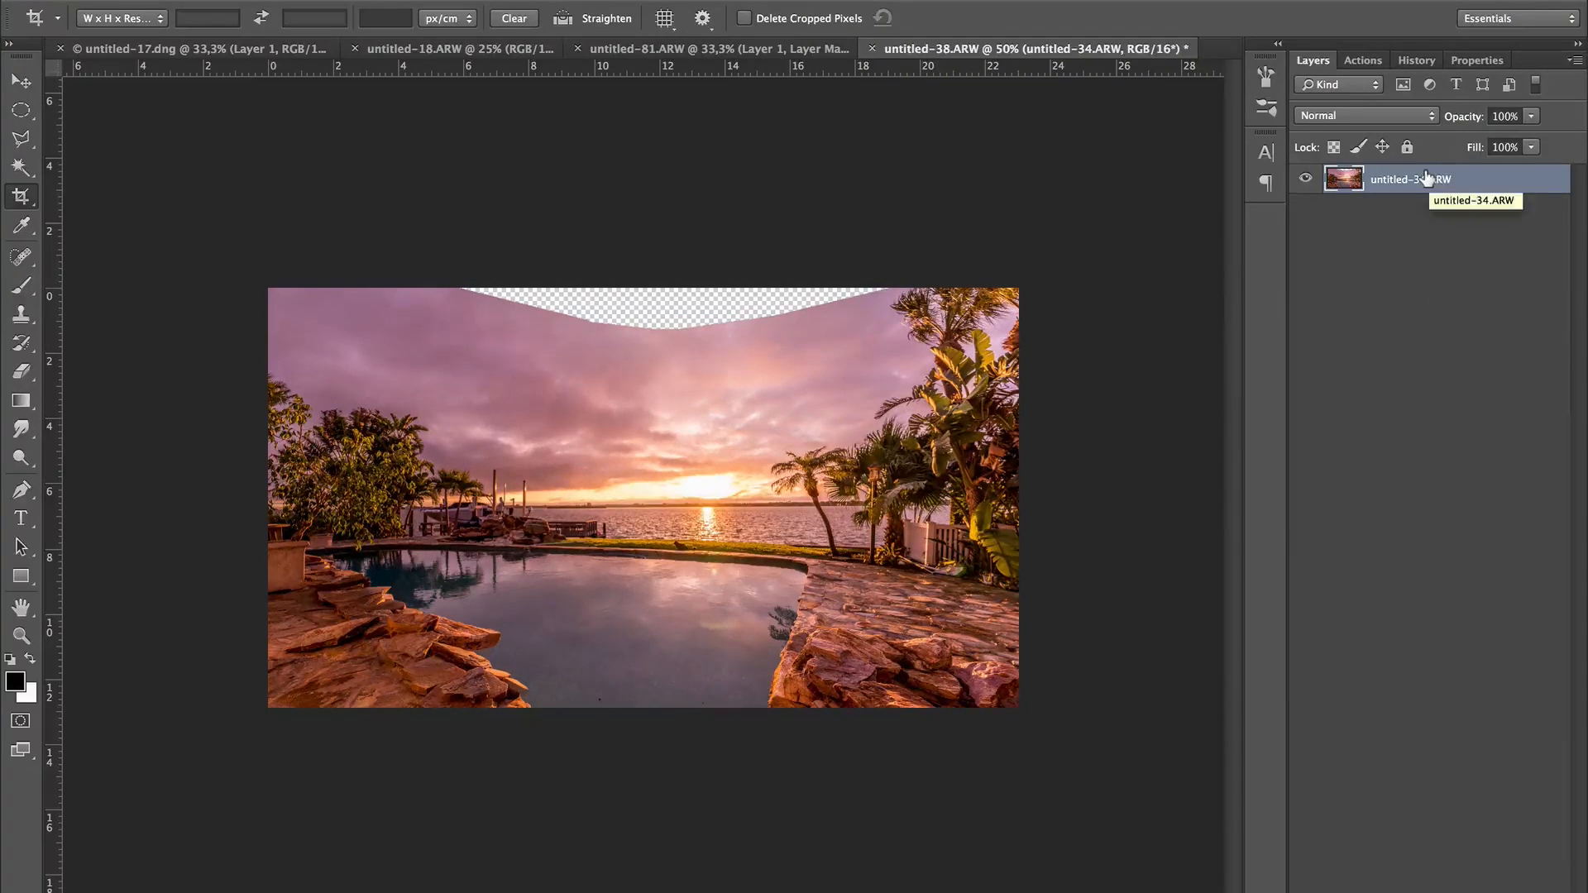
Duplicate the panorama layer and select the transparent gap above the sky with the Magic Wand at tolerance 32
{"action": "key", "text": "ctrl+j"}
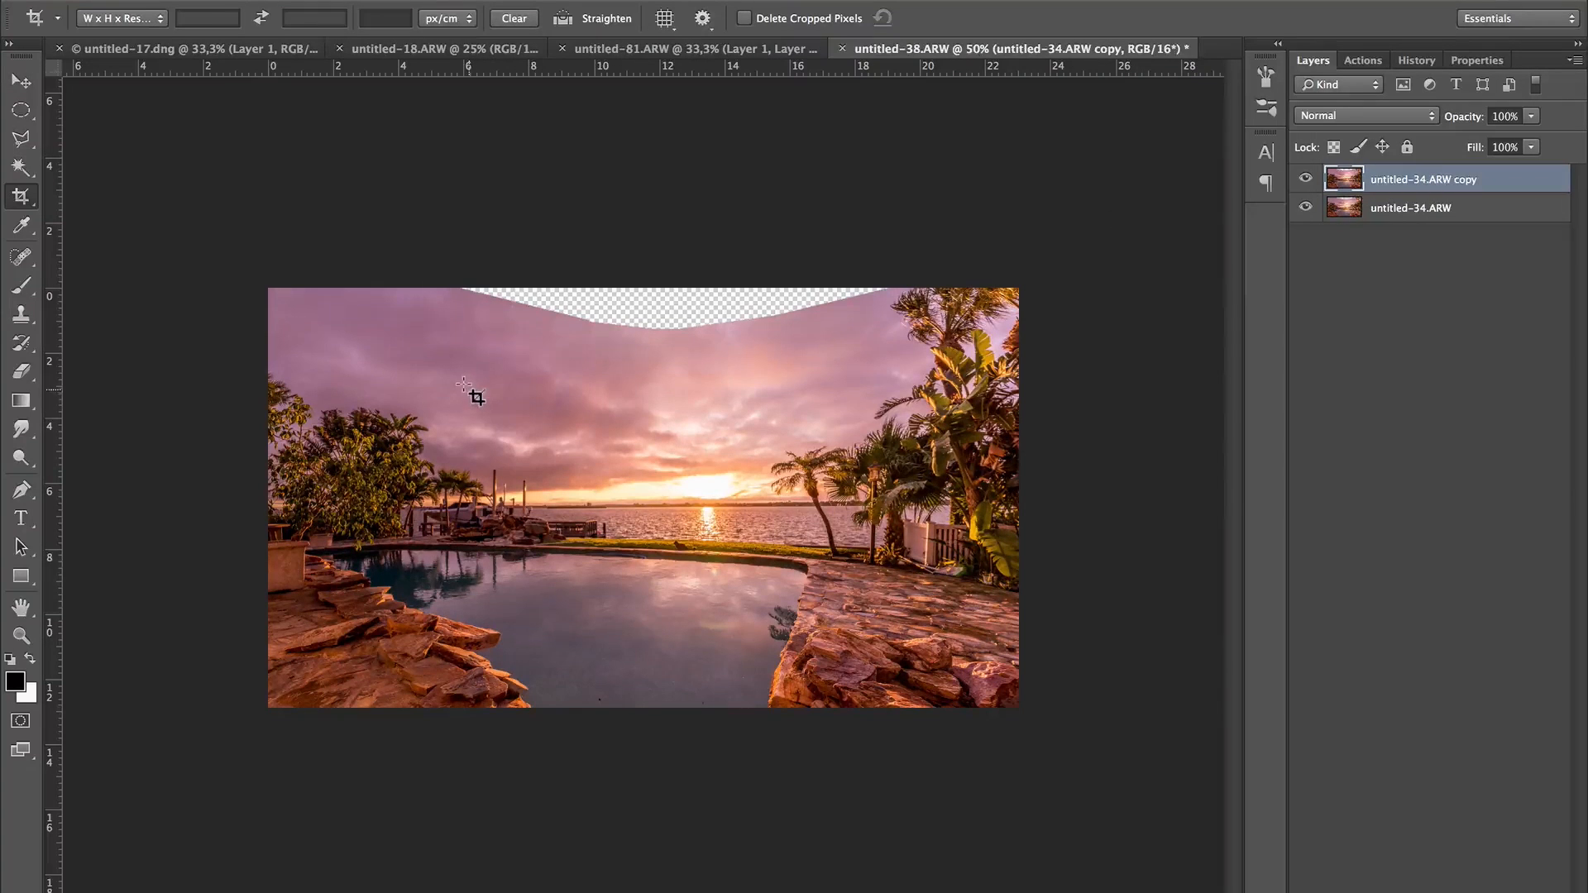
{"action": "left_click_drag", "start_coordinate": [21, 167], "coordinate": [167, 190]}
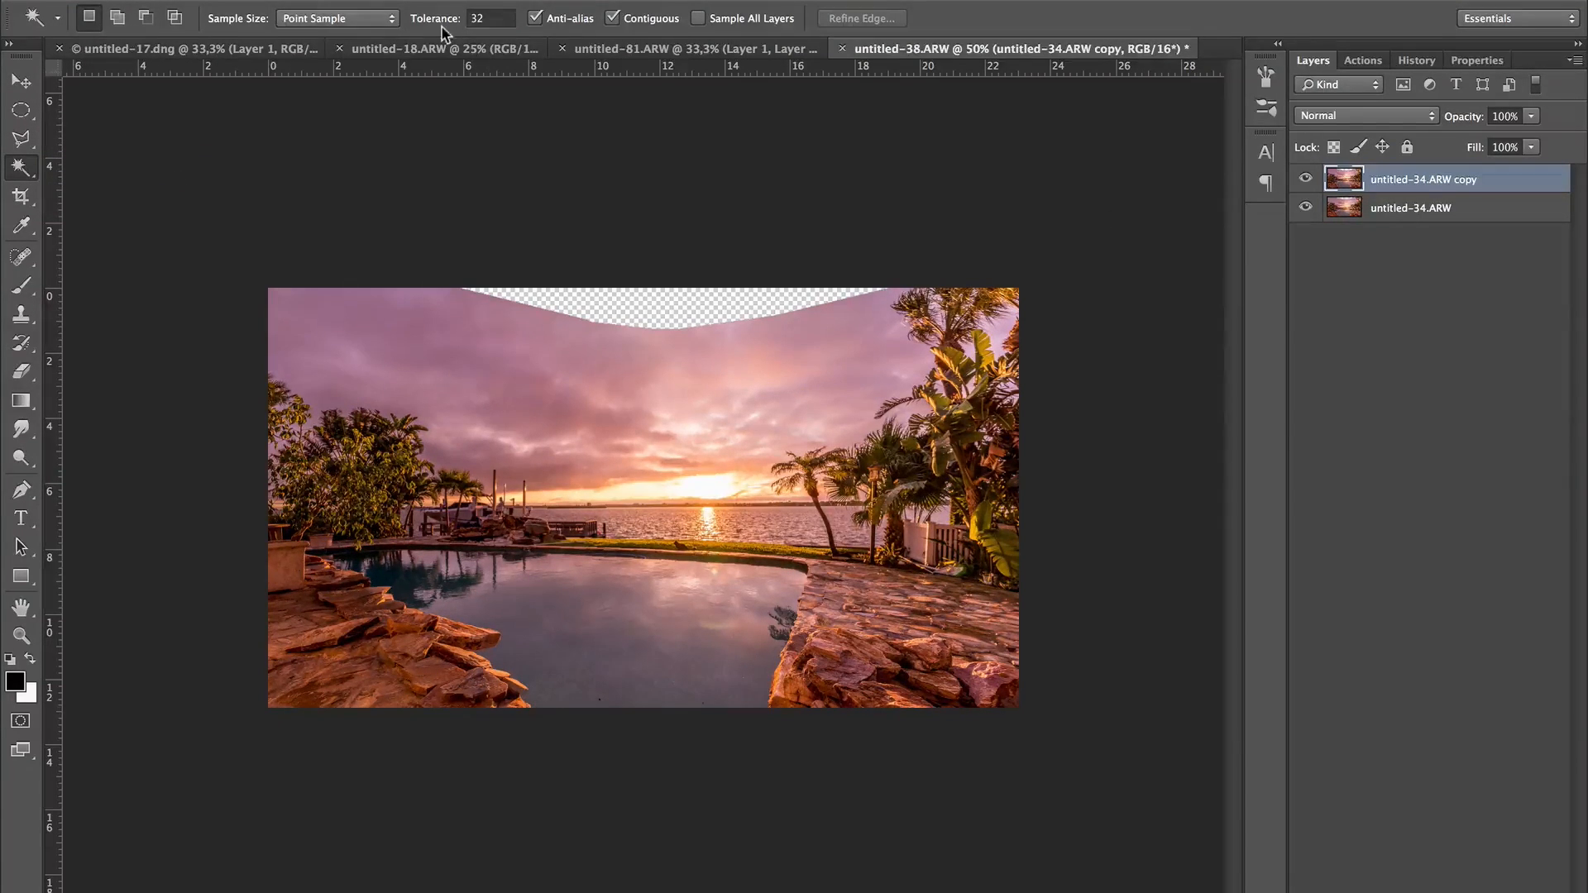
{"action": "left_click", "coordinate": [647, 303]}
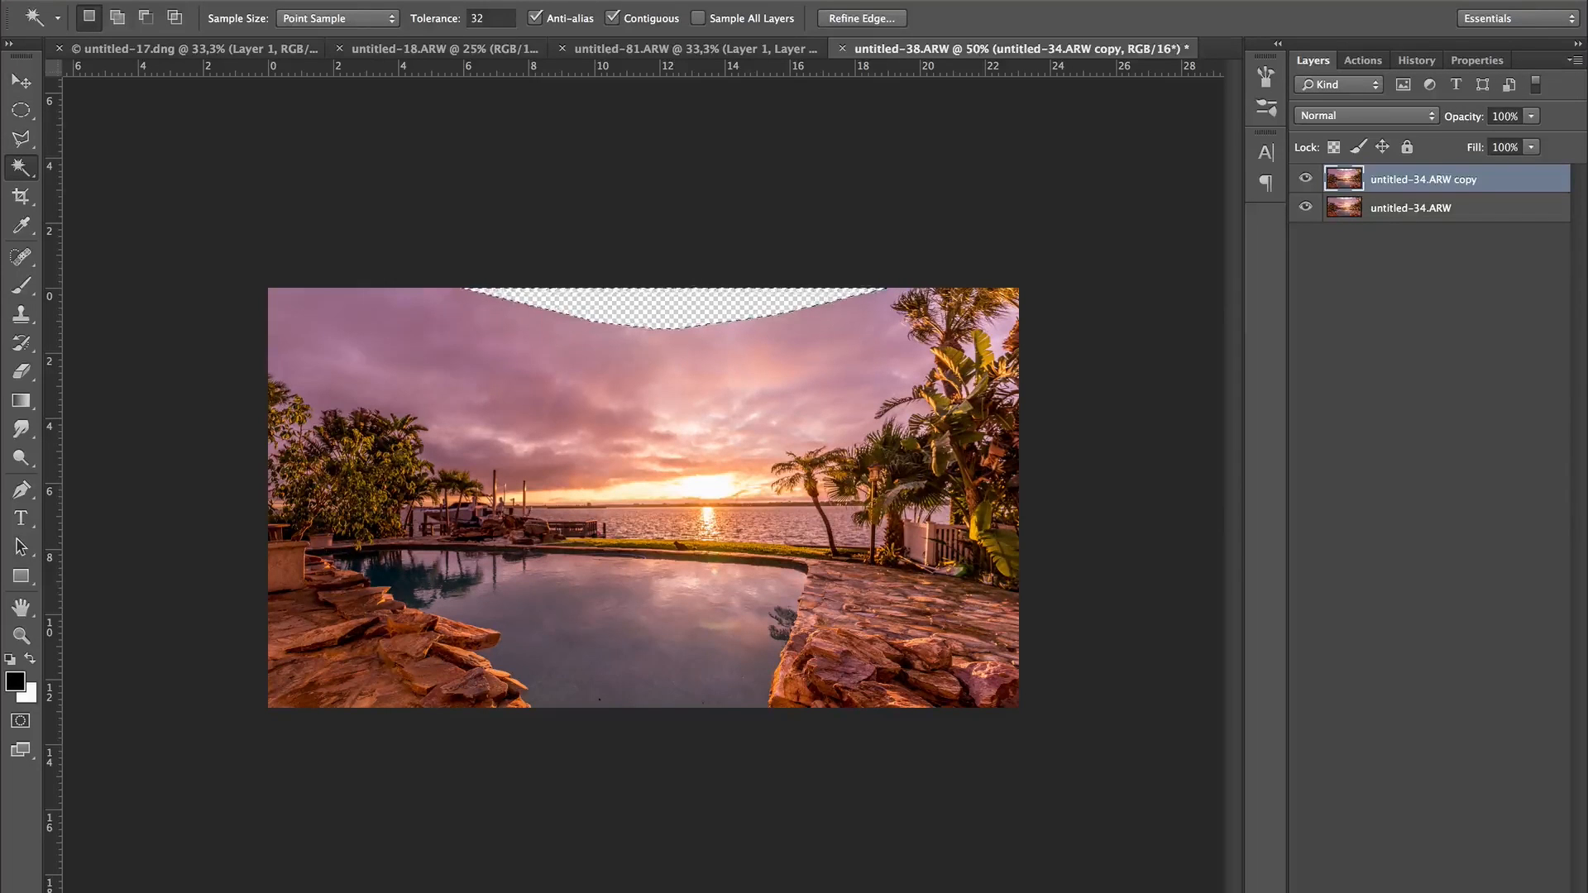
Expand the gap selection slightly, fill it with Content-Aware in Normal mode at 100% opacity, and deselect
{"action": "left_click", "coordinate": [451, 1]}
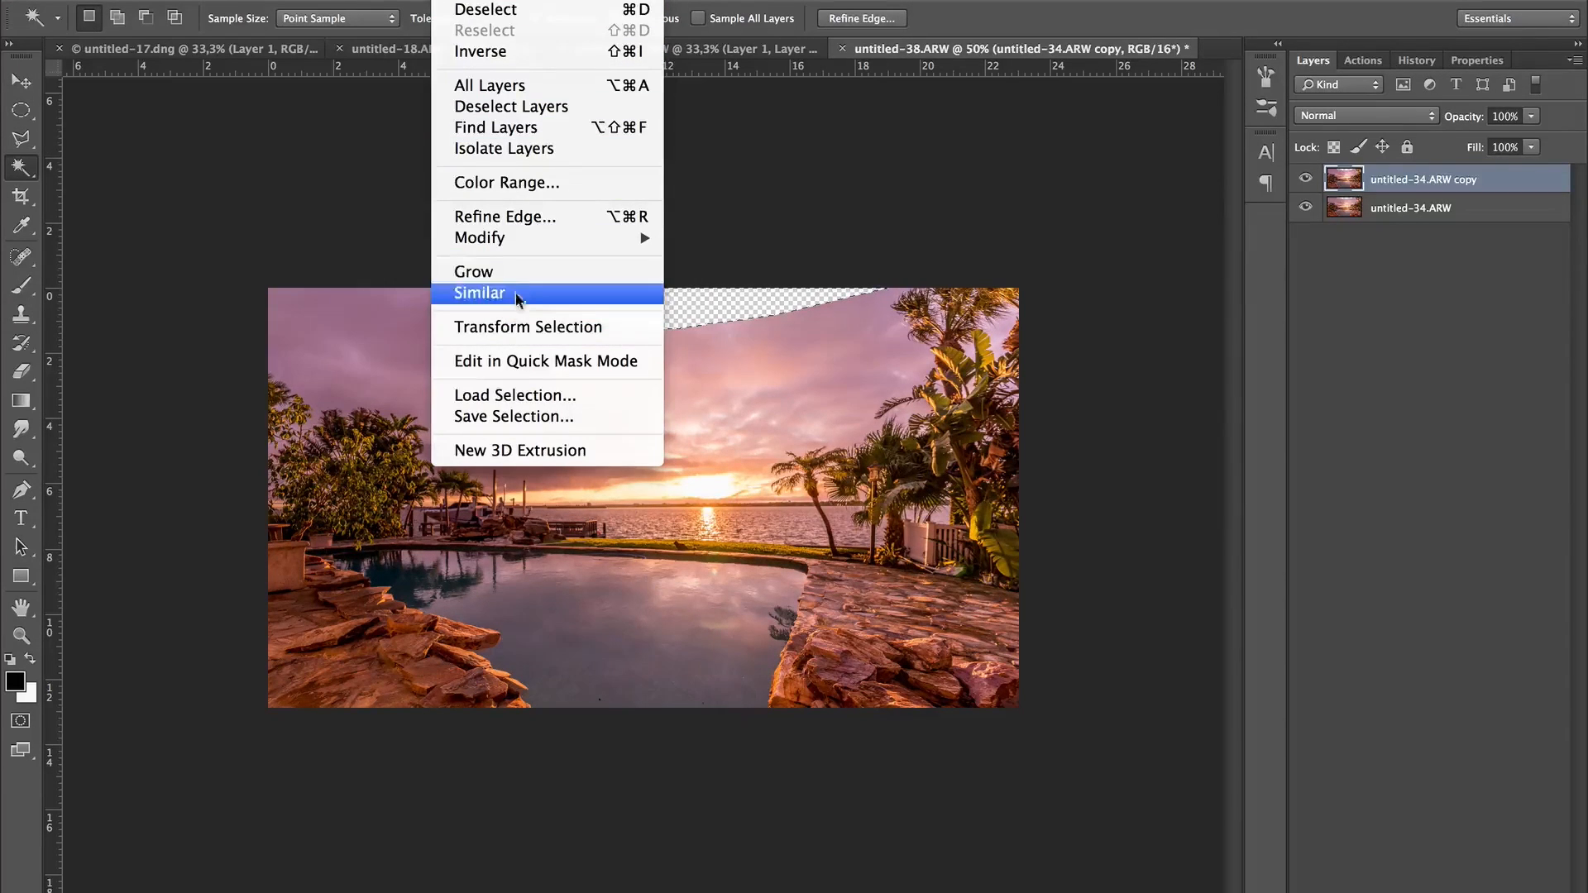
{"action": "mouse_move", "coordinate": [533, 240]}
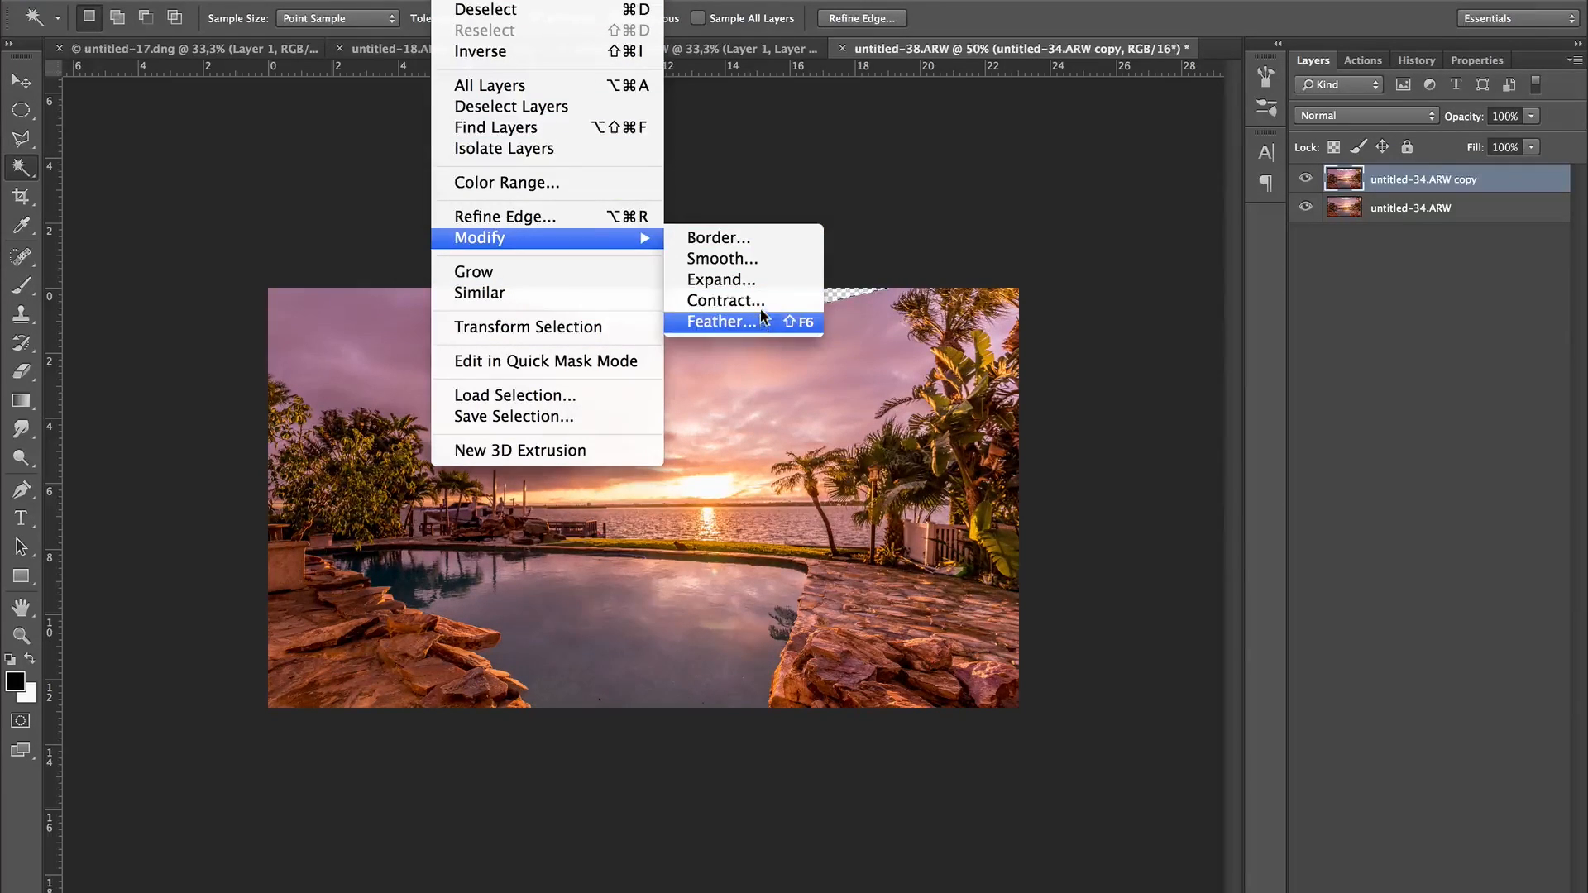
{"action": "left_click", "coordinate": [766, 283]}
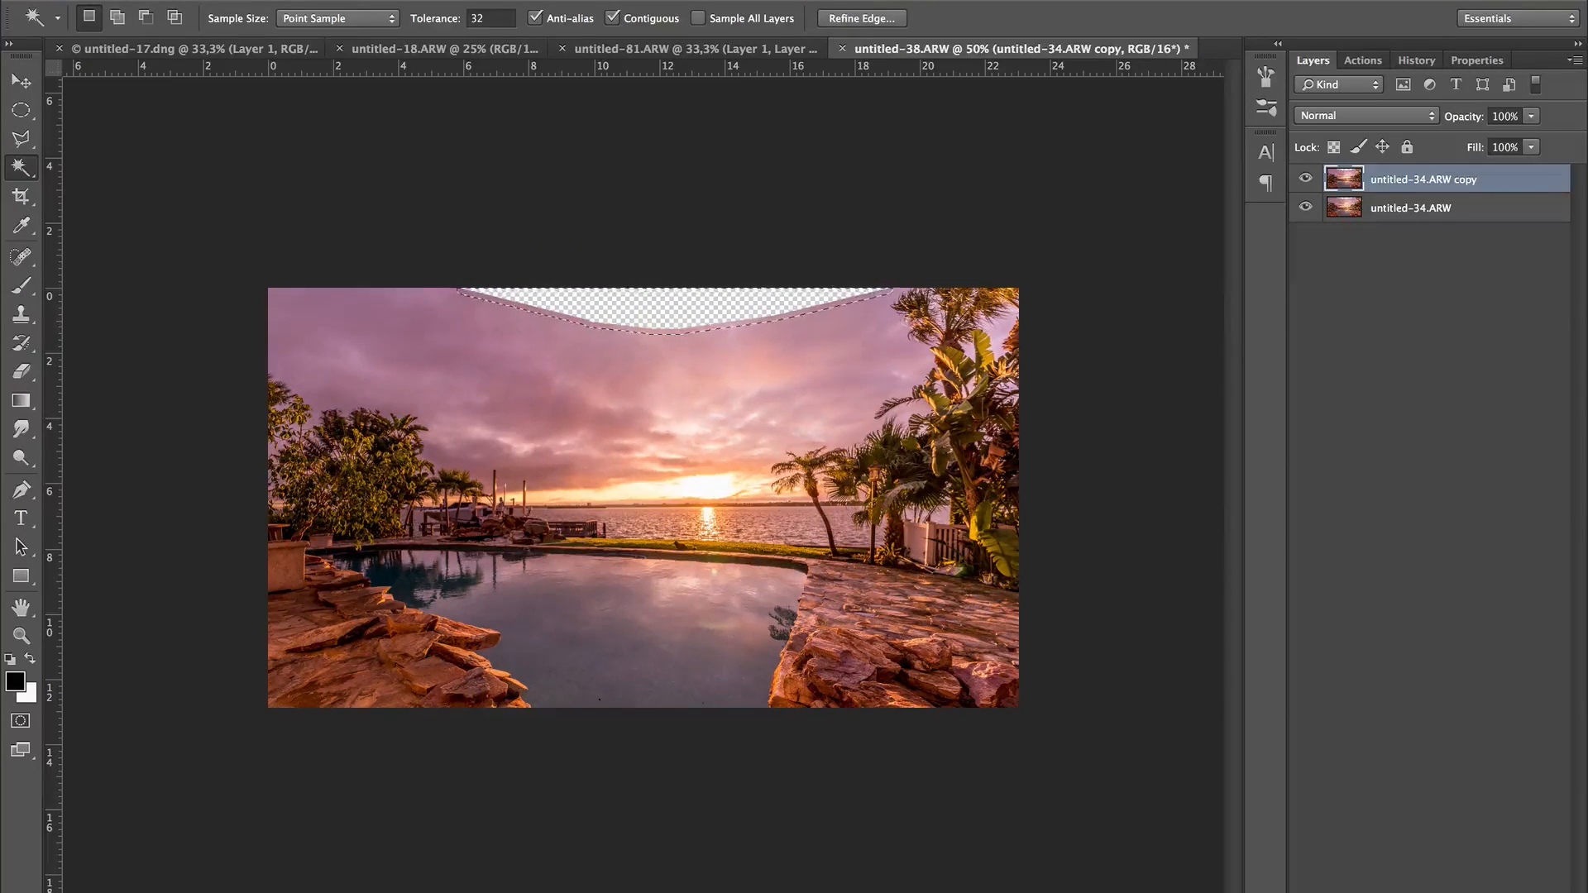
{"action": "left_click", "coordinate": [223, 0]}
{"action": "left_click", "coordinate": [274, 292]}
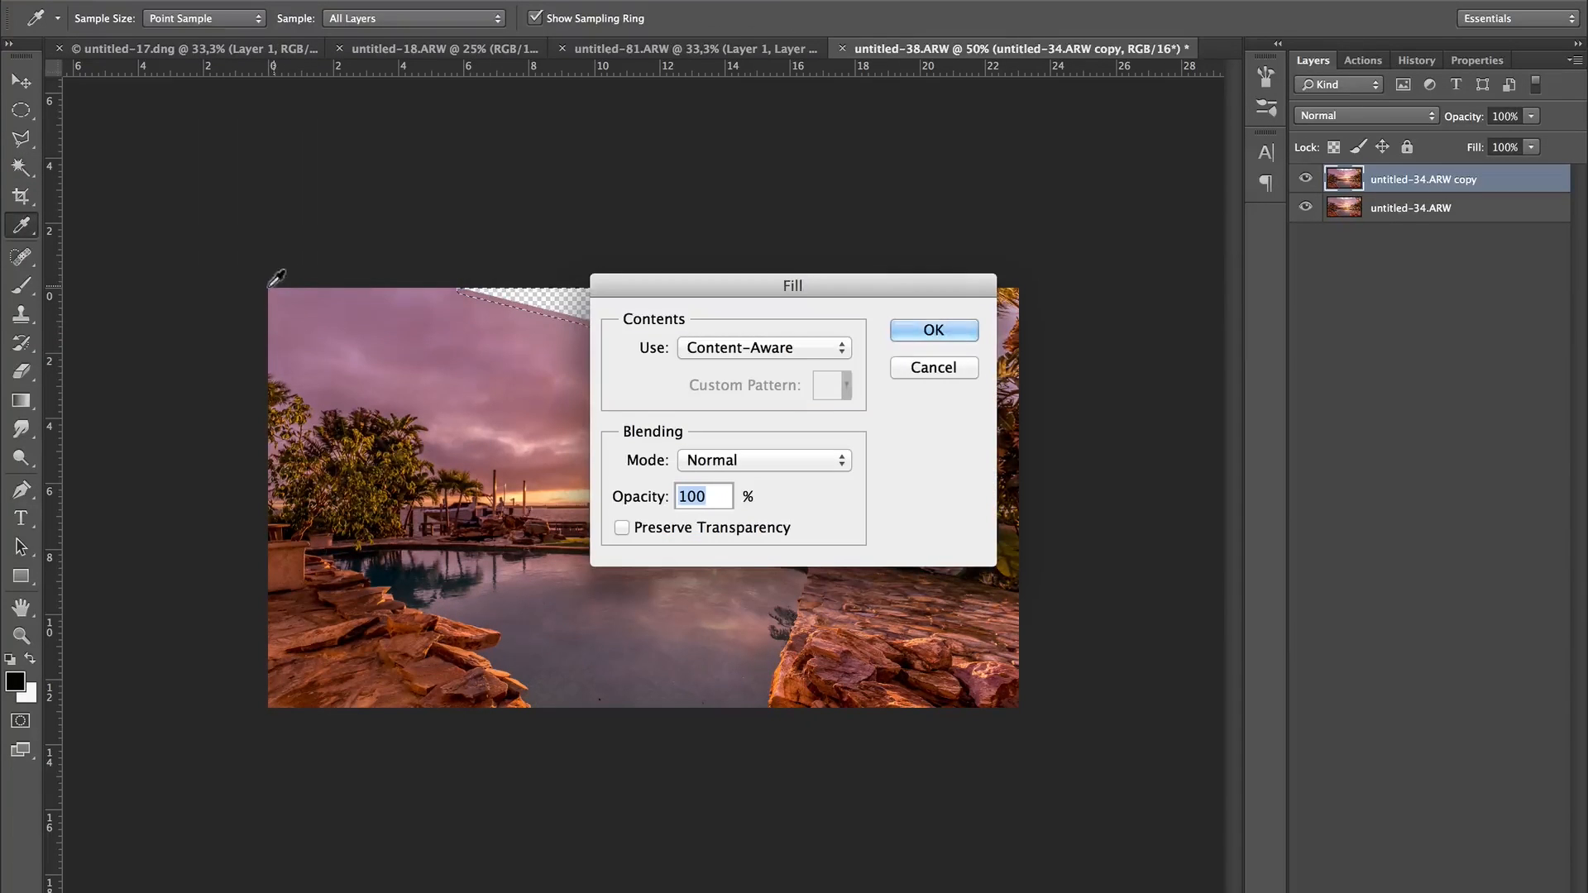
{"action": "left_click", "coordinate": [933, 330]}
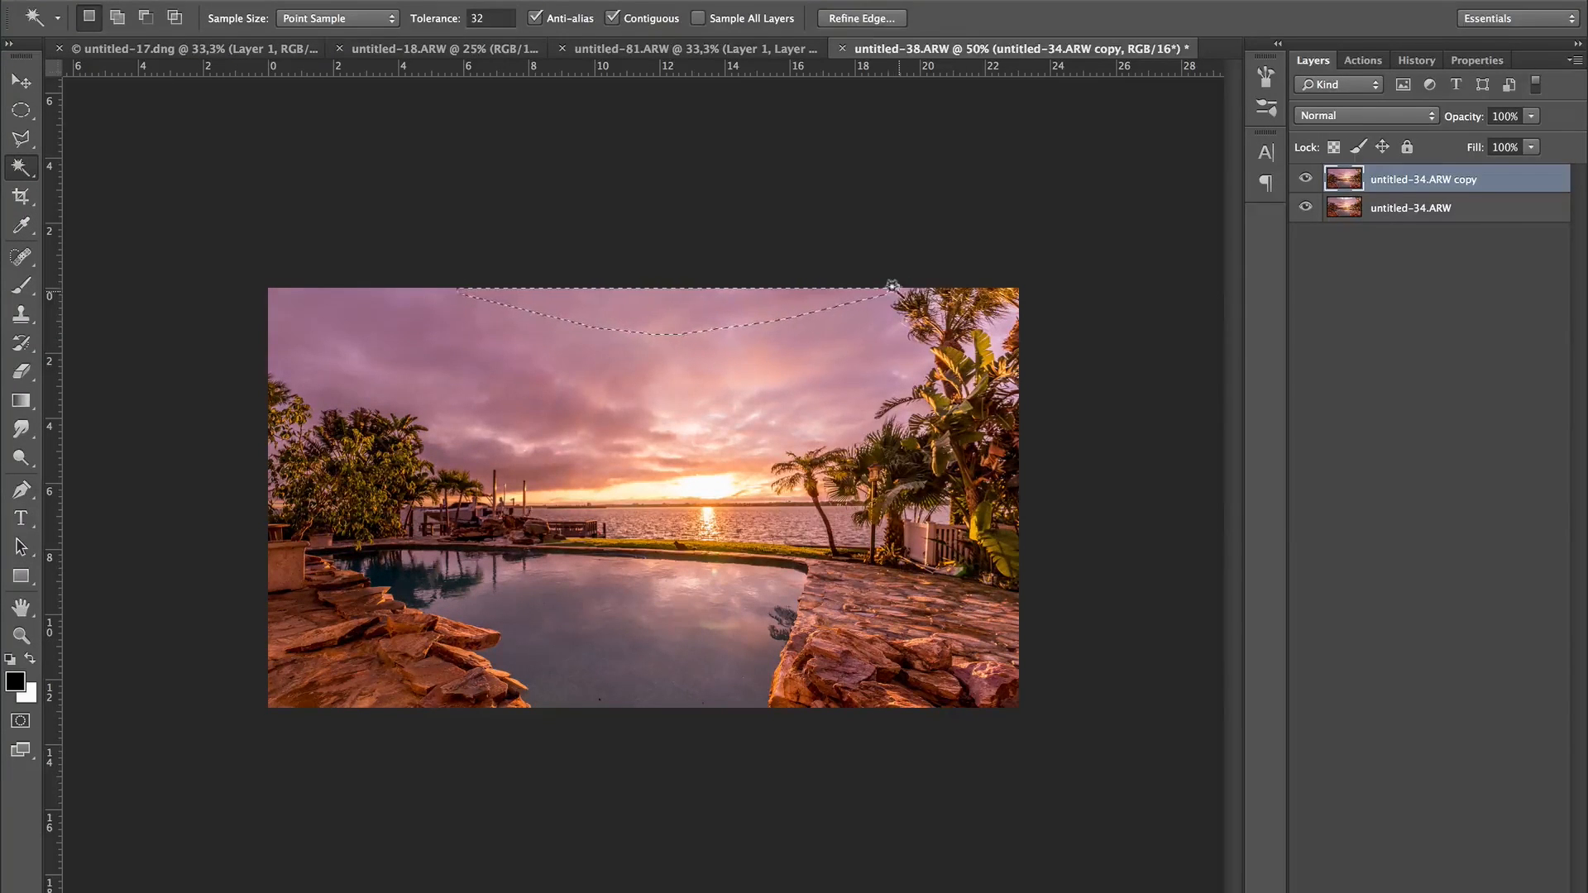
{"action": "key", "text": "ctrl+d"}
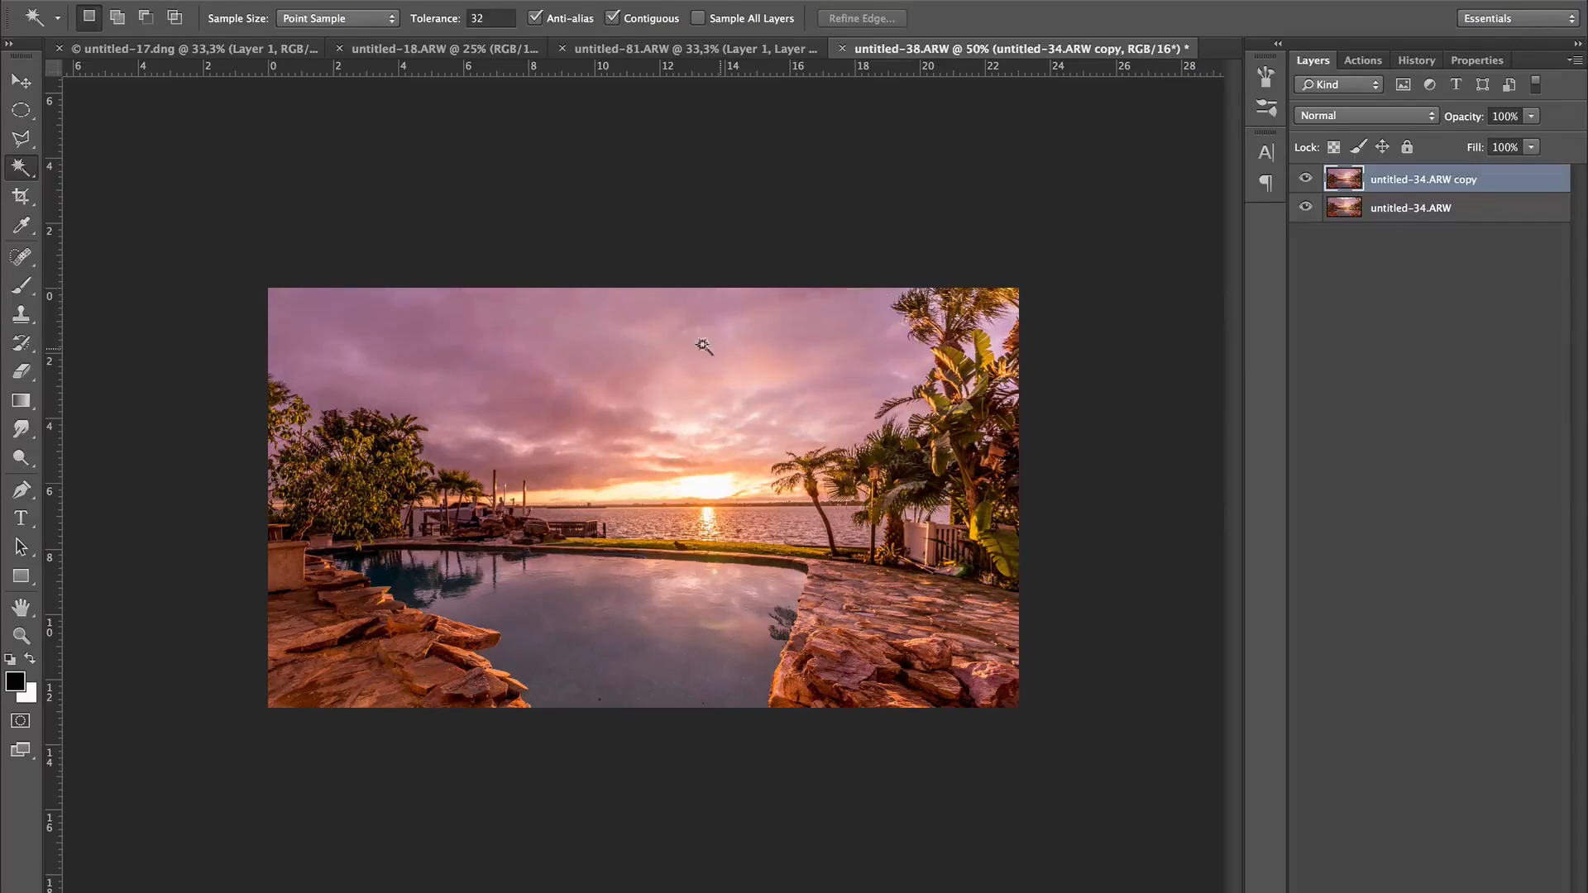
Close the panorama document untitled-38.ARW and save its changes
{"action": "key", "text": "z"}
{"action": "left_click", "coordinate": [638, 323]}
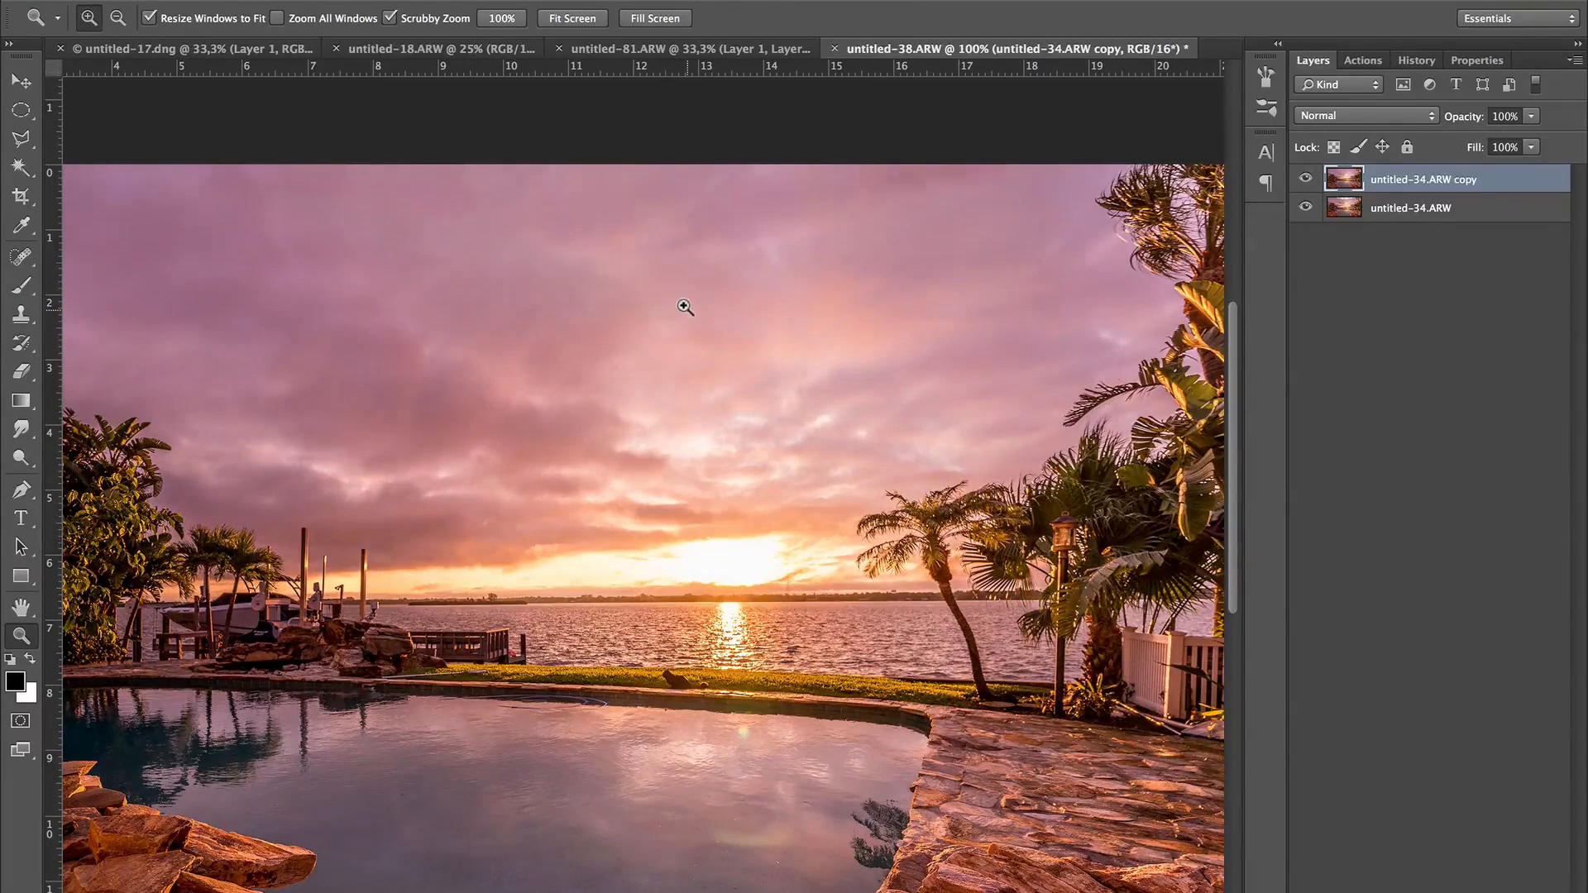
{"action": "left_click", "coordinate": [694, 318], "text": "alt"}
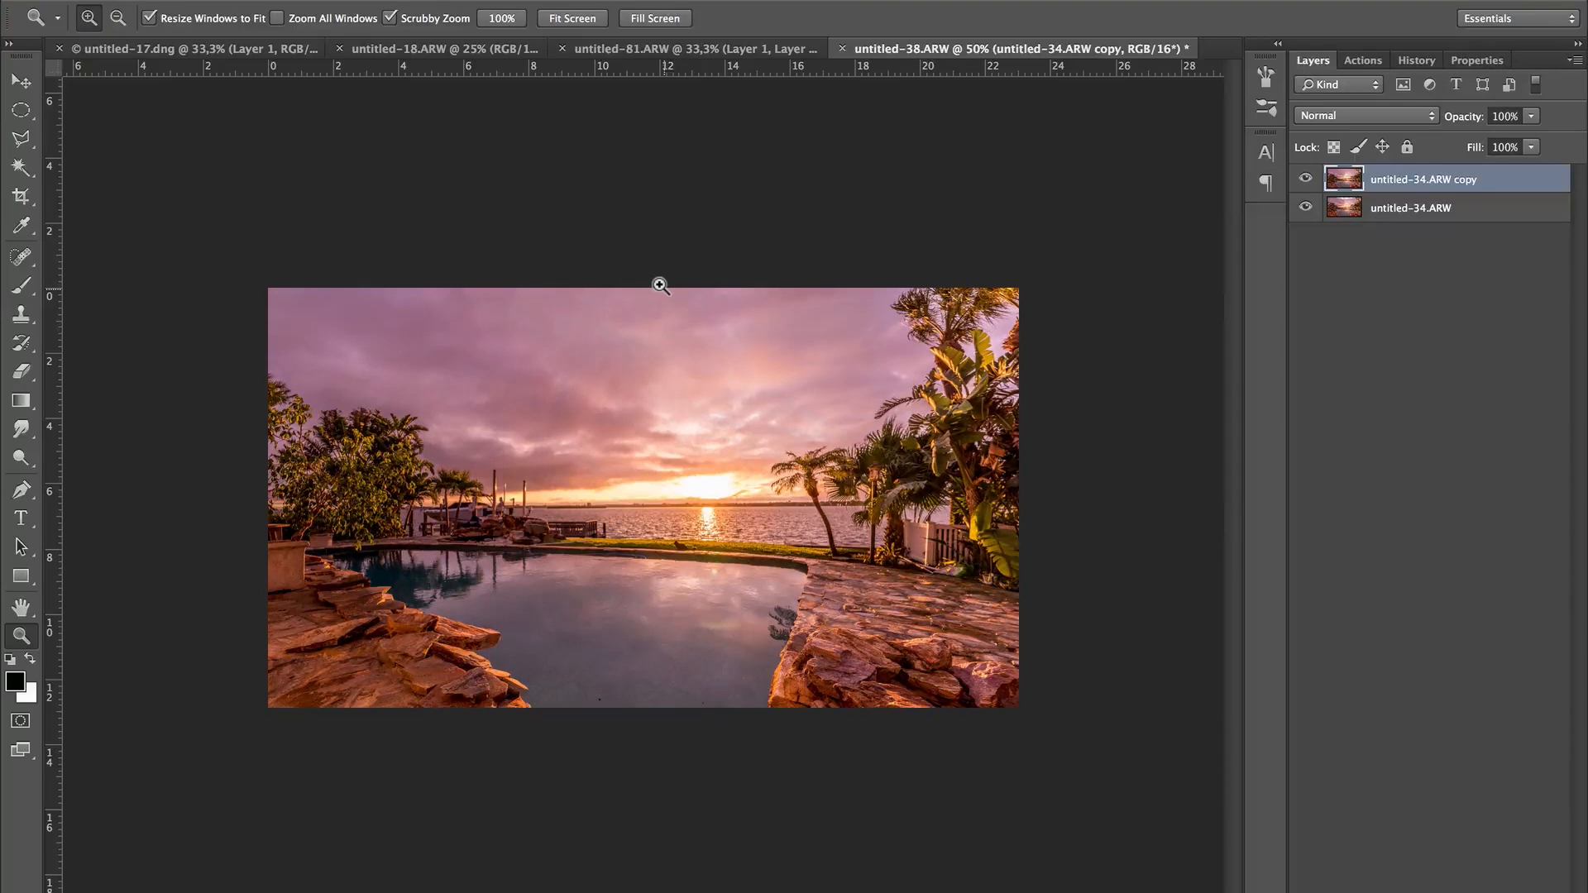
{"action": "left_click", "coordinate": [172, 0]}
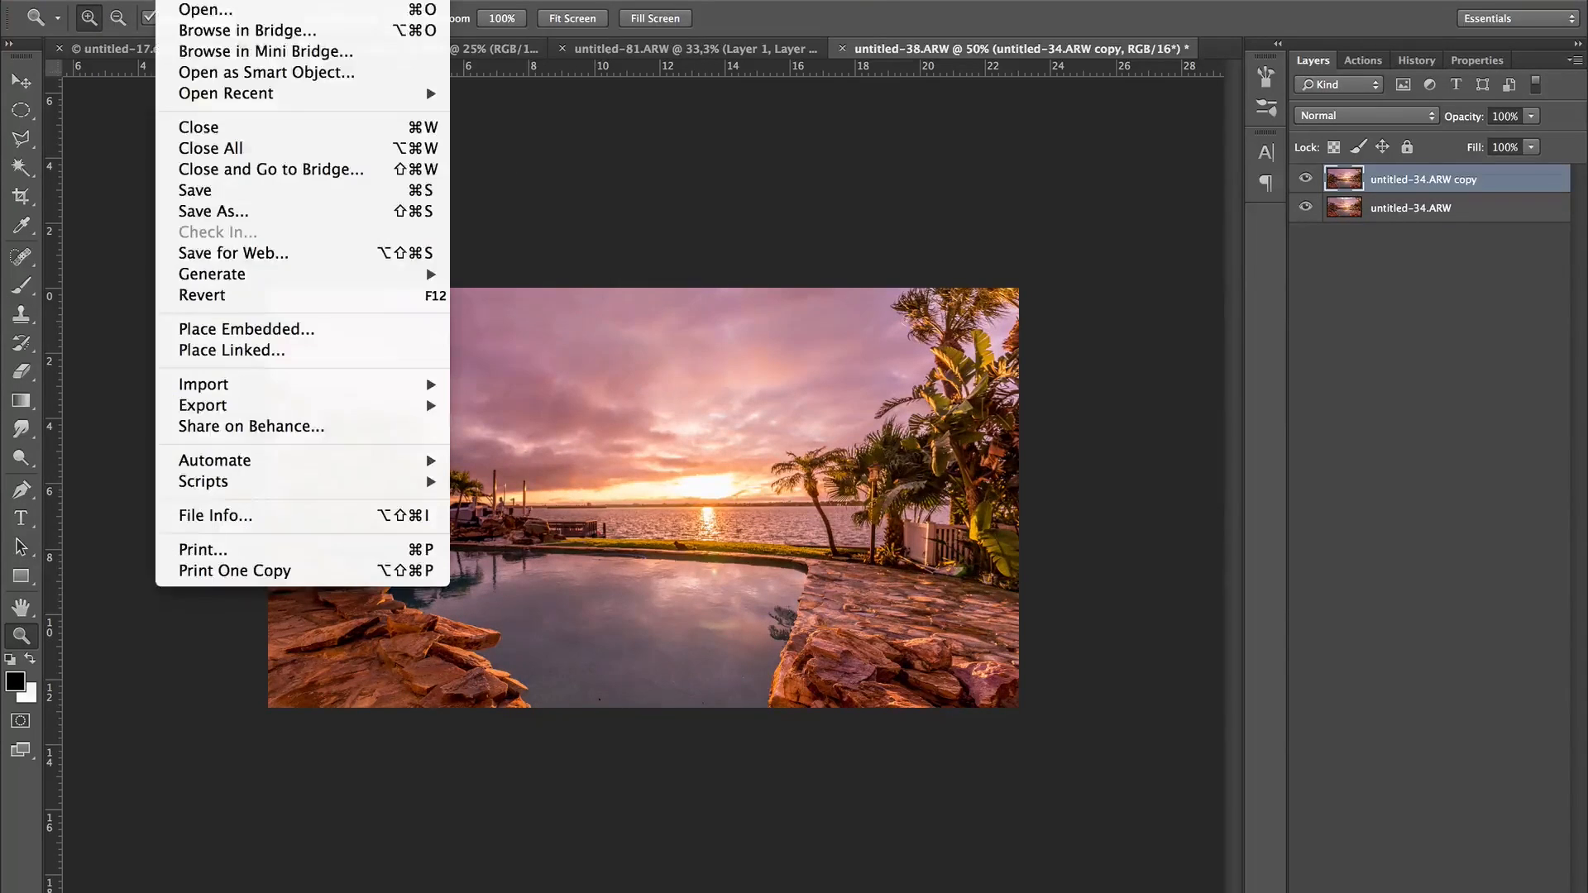
{"action": "left_click", "coordinate": [281, 135]}
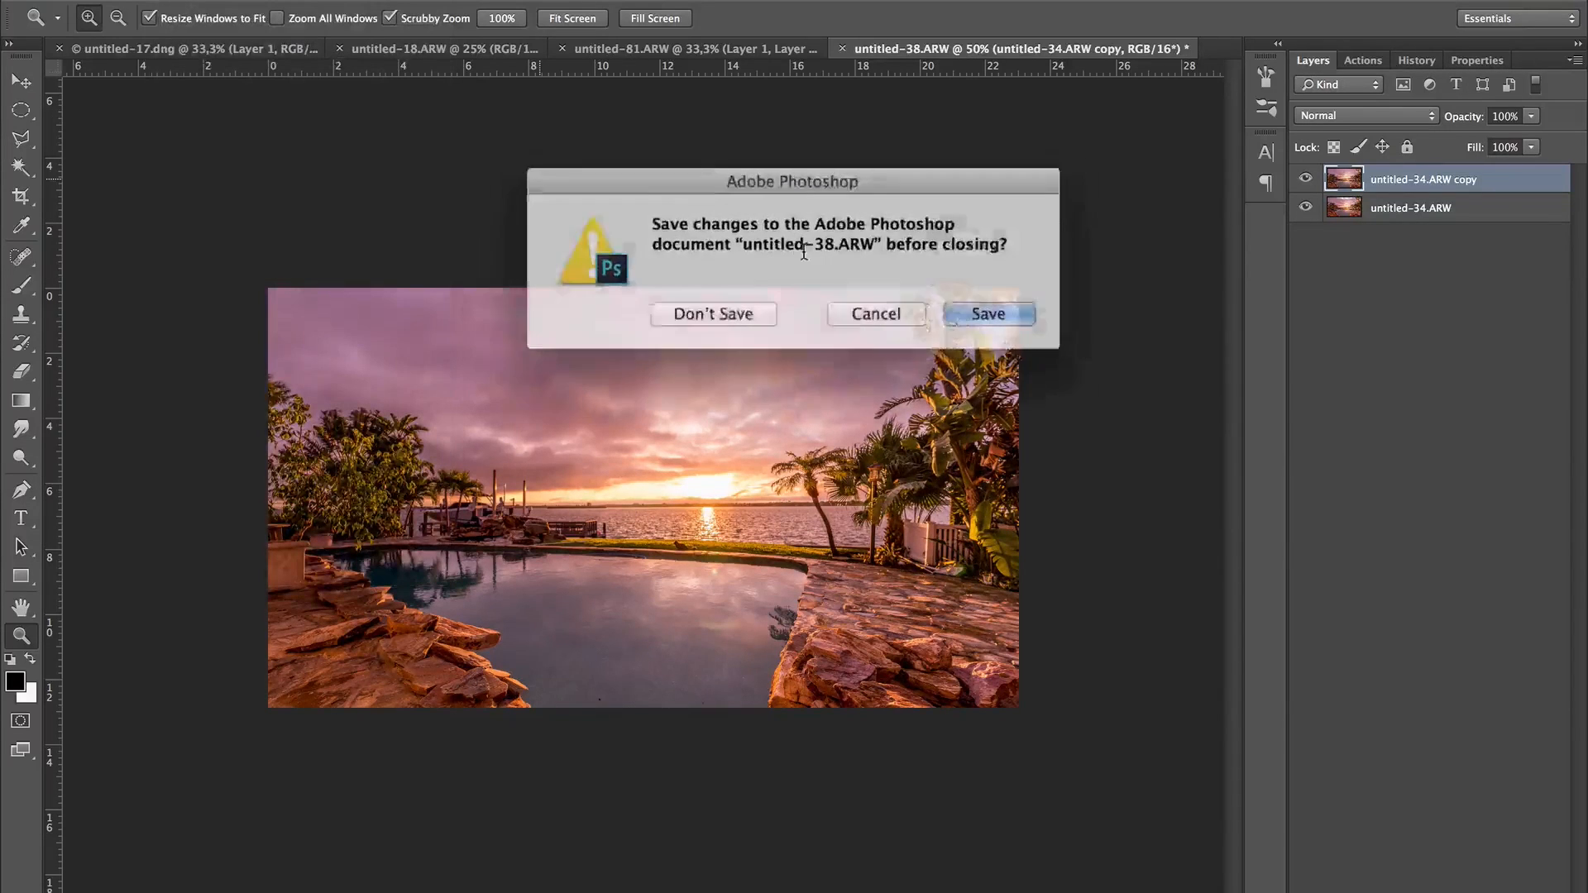
{"action": "left_click", "coordinate": [985, 308]}
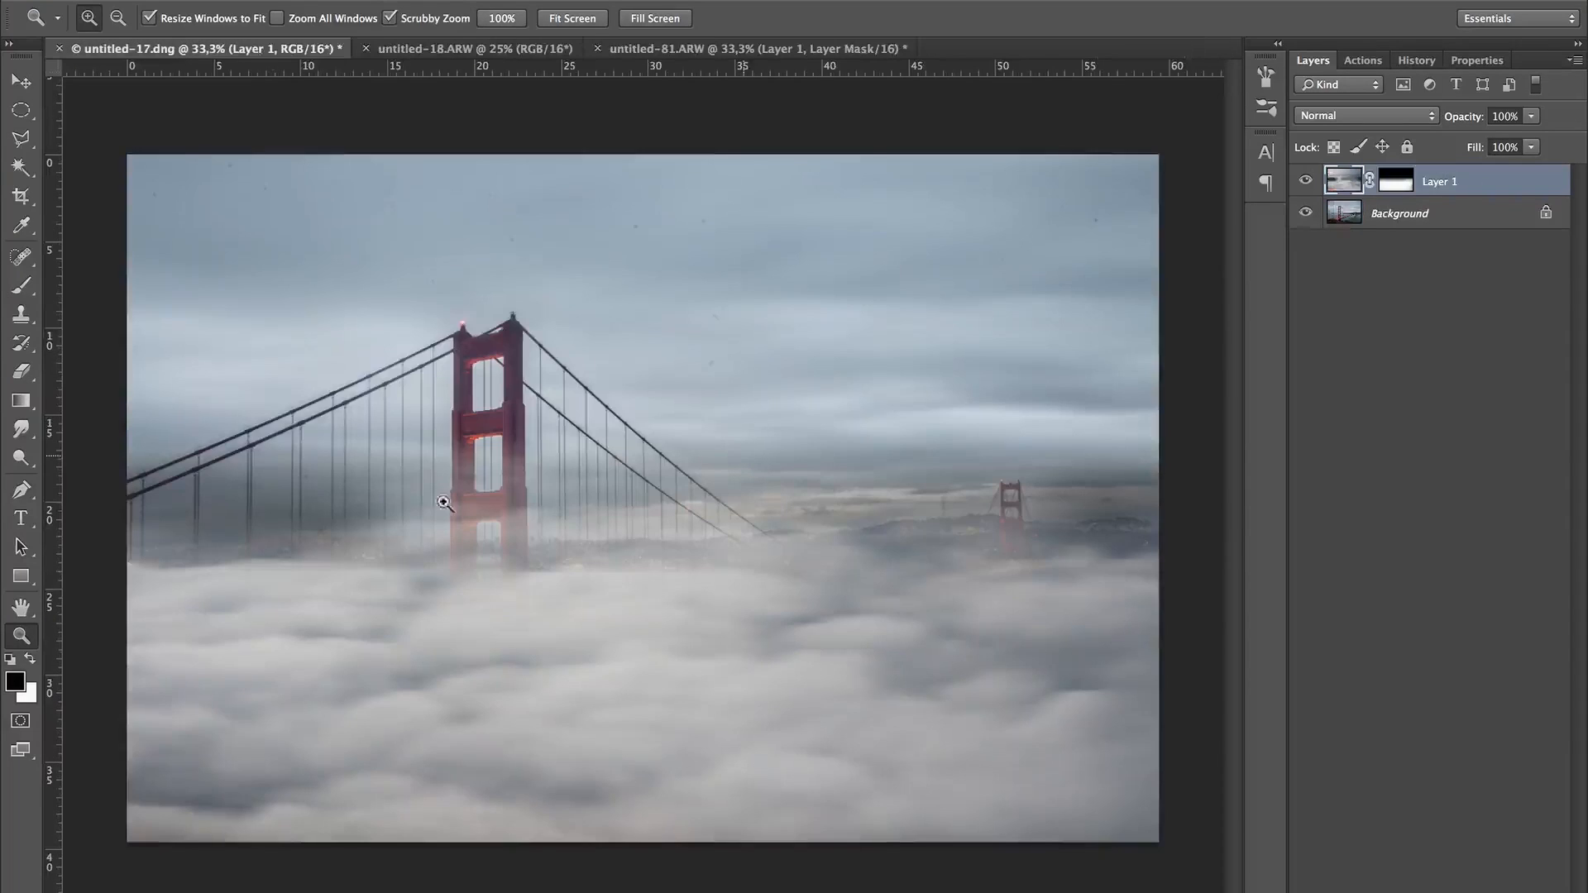
Switch to Lightroom and compare SwimingPoolArmelle-1.tif with the saved panorama untitled-34-Modifier.tif
{"action": "key", "text": "super+Tab"}
{"action": "left_click", "coordinate": [279, 443]}
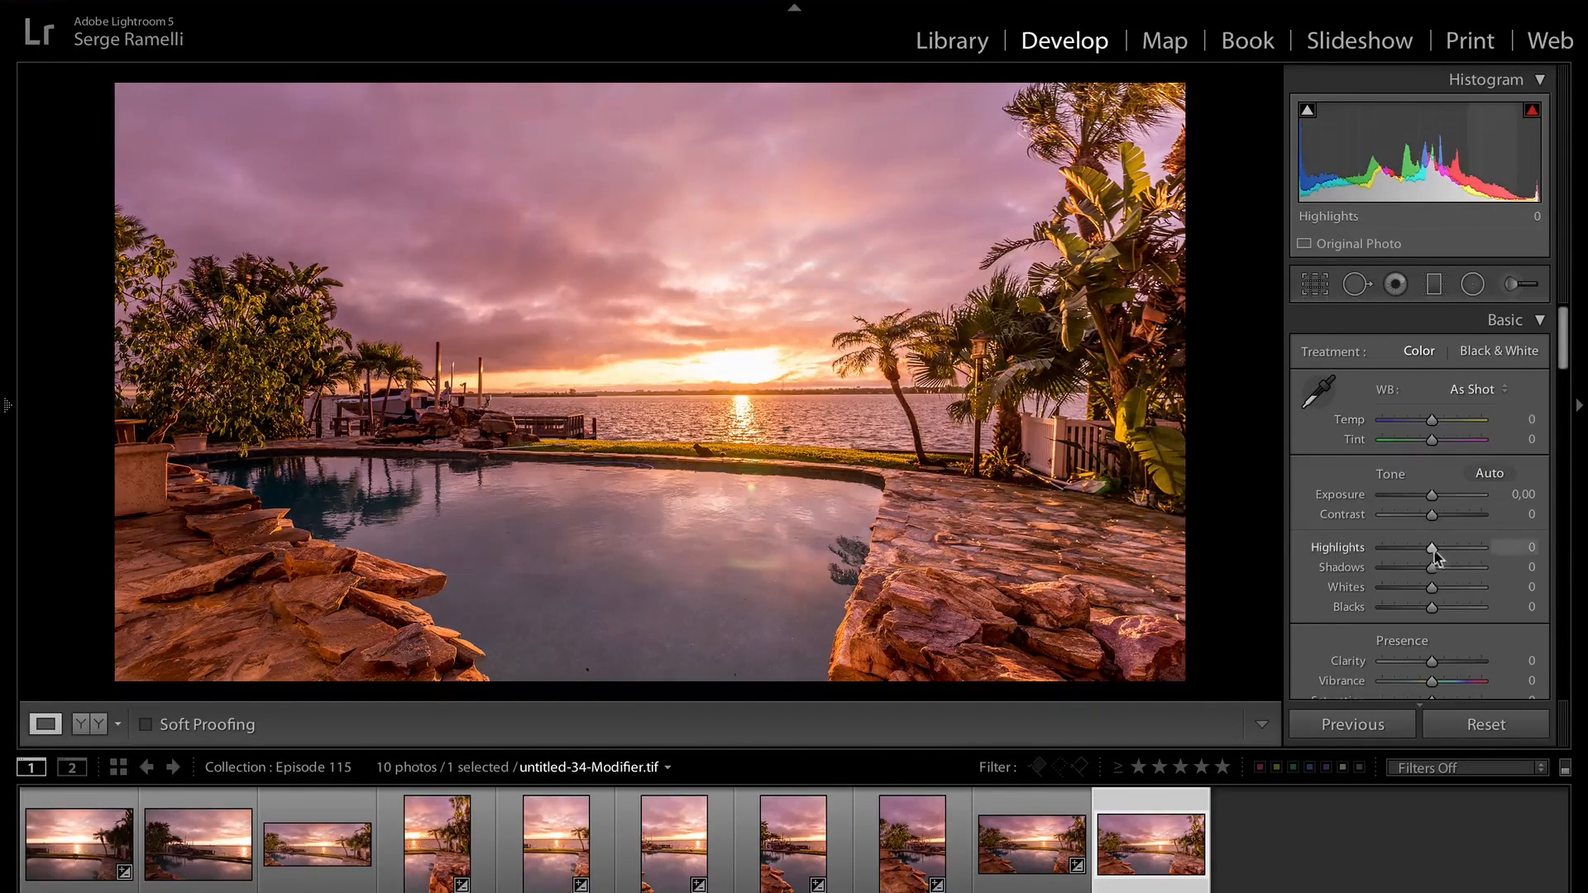
{"action": "left_click", "coordinate": [1048, 841]}
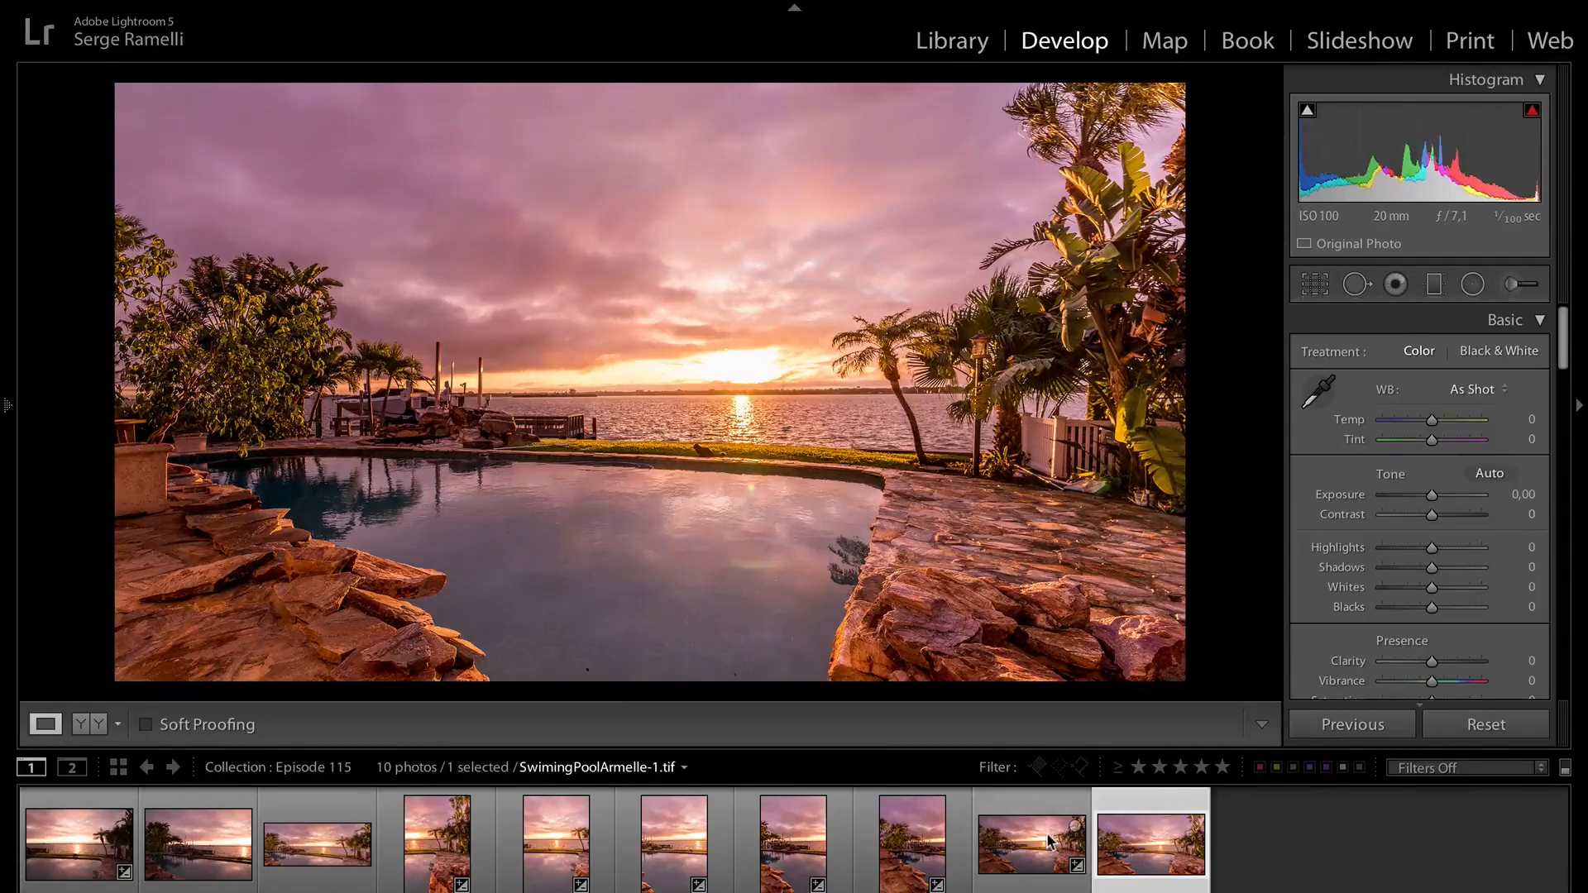
{"action": "left_click", "coordinate": [1146, 844]}
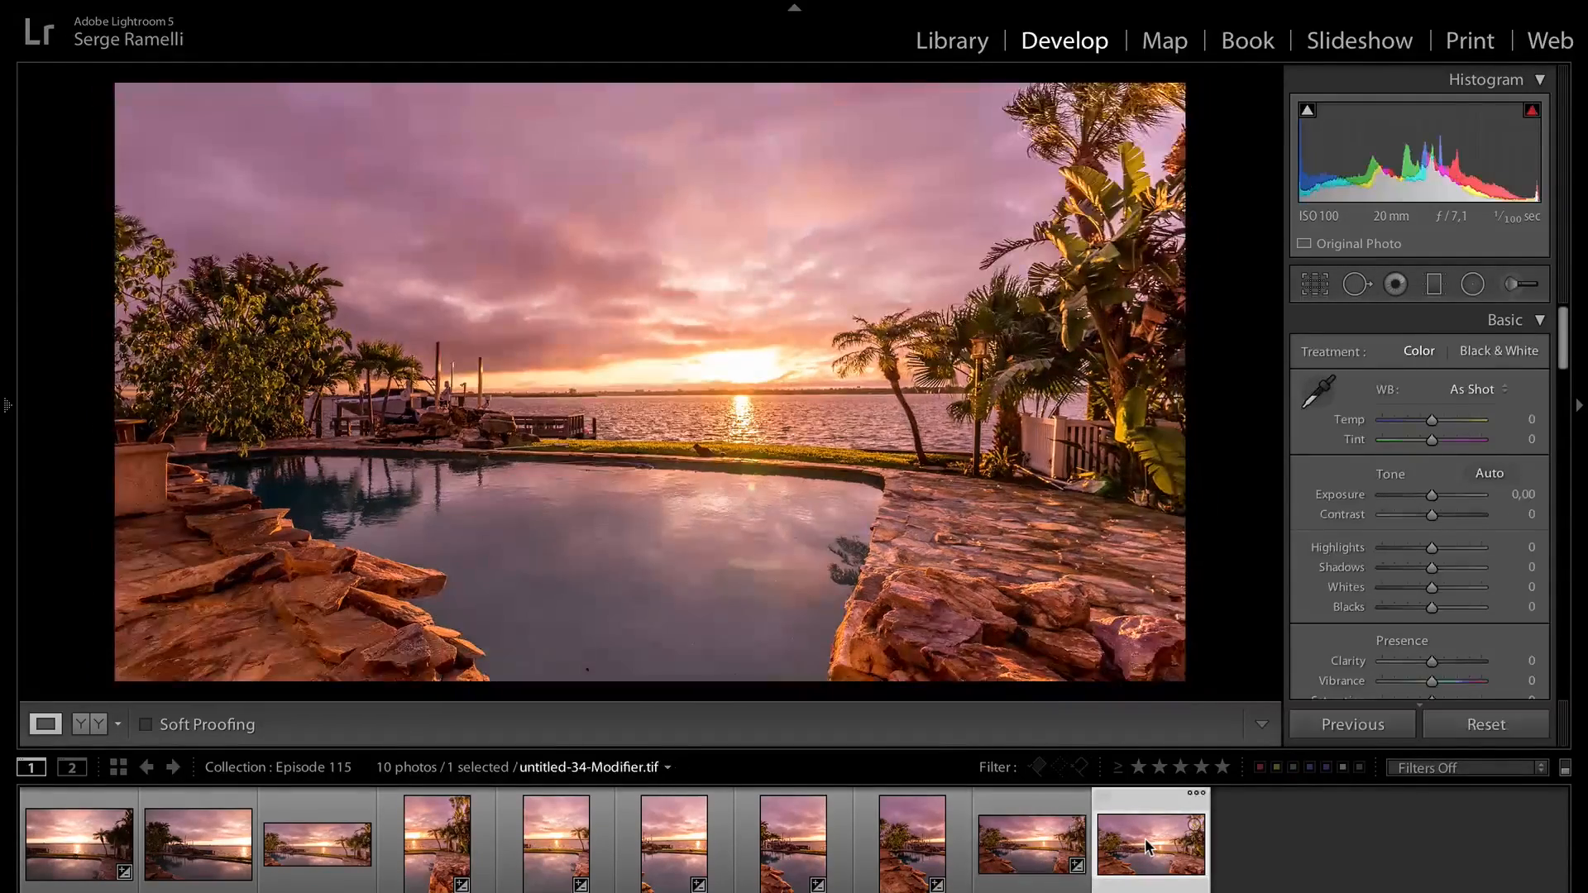
Recheck untitled-34-Modifier.tif against SwimingPoolArmelle-1.tif, and set its Clarity to +39, Vibrance to +33 and Contrast to +24
{"action": "left_click", "coordinate": [1023, 846]}
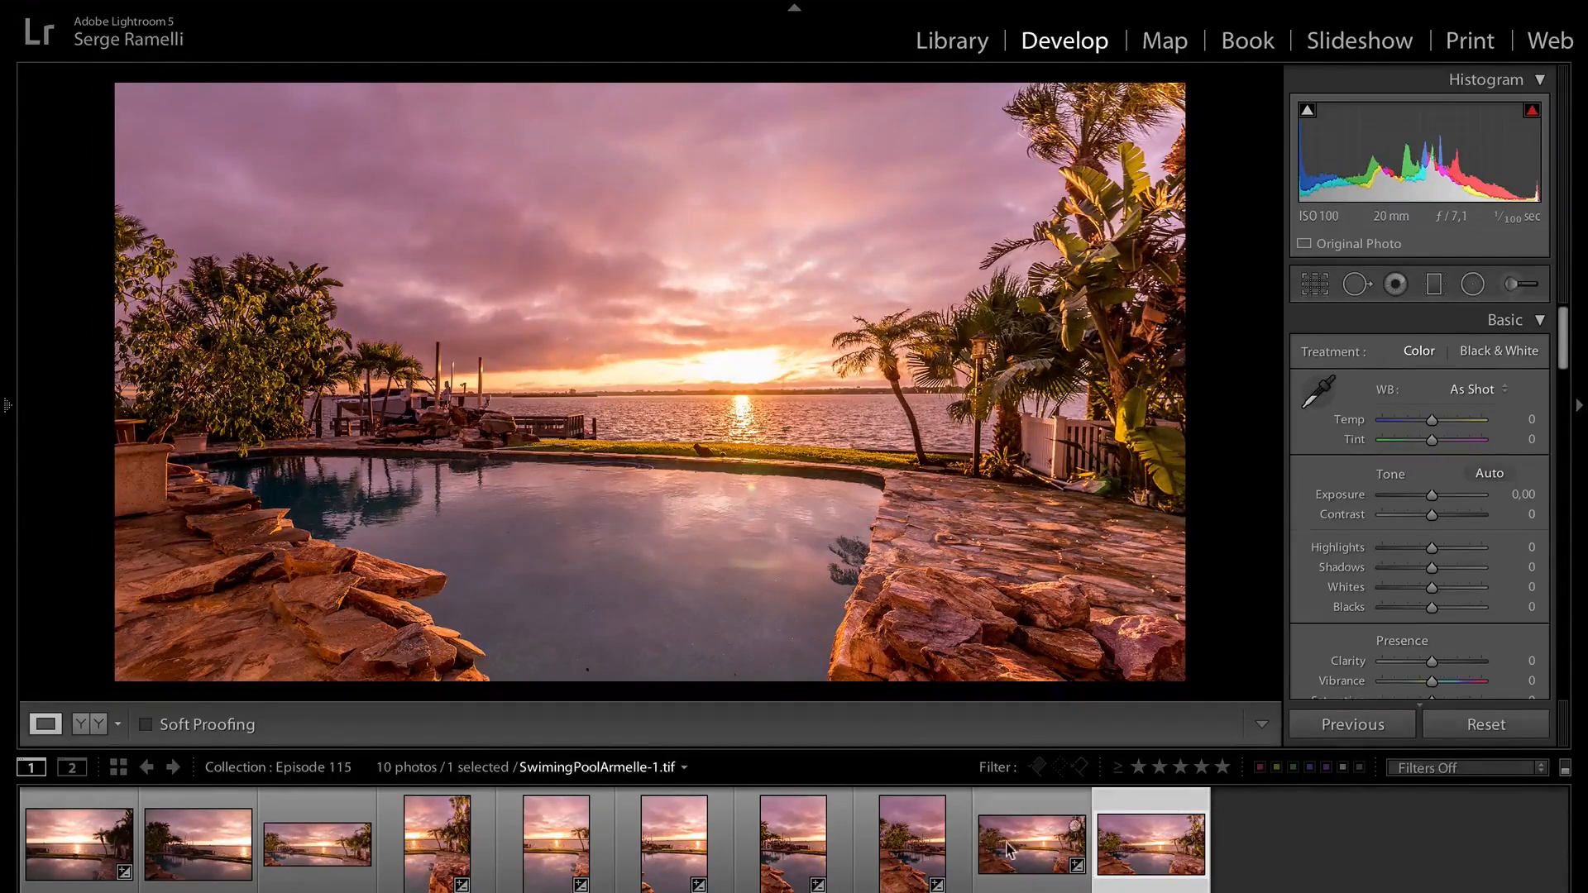
{"action": "left_click", "coordinate": [1149, 860]}
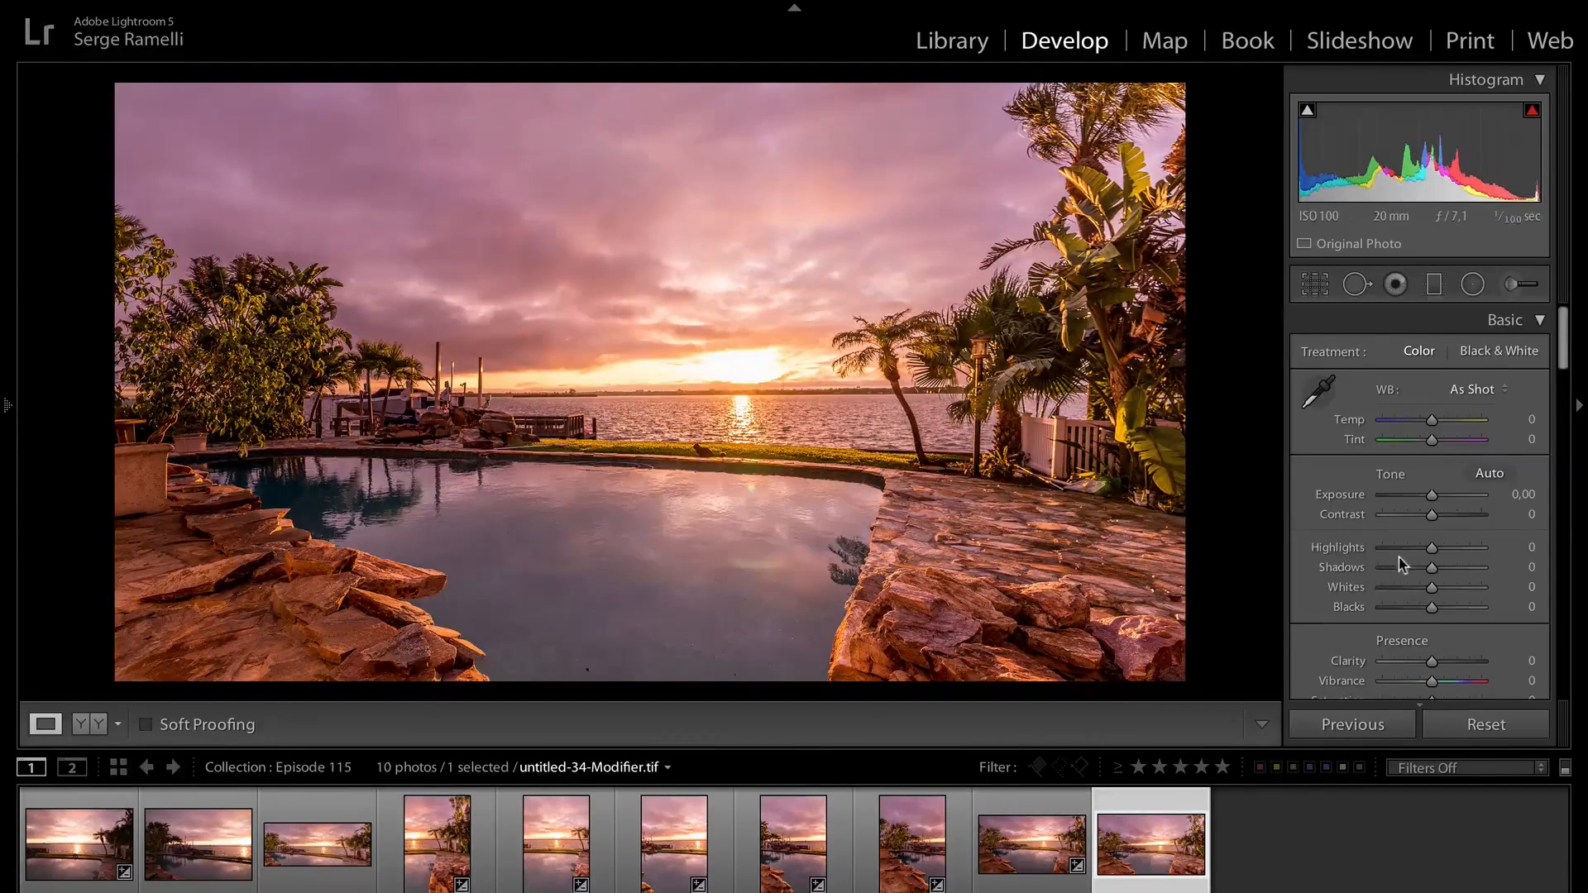
{"action": "left_click_drag", "start_coordinate": [1433, 662], "coordinate": [1453, 662]}
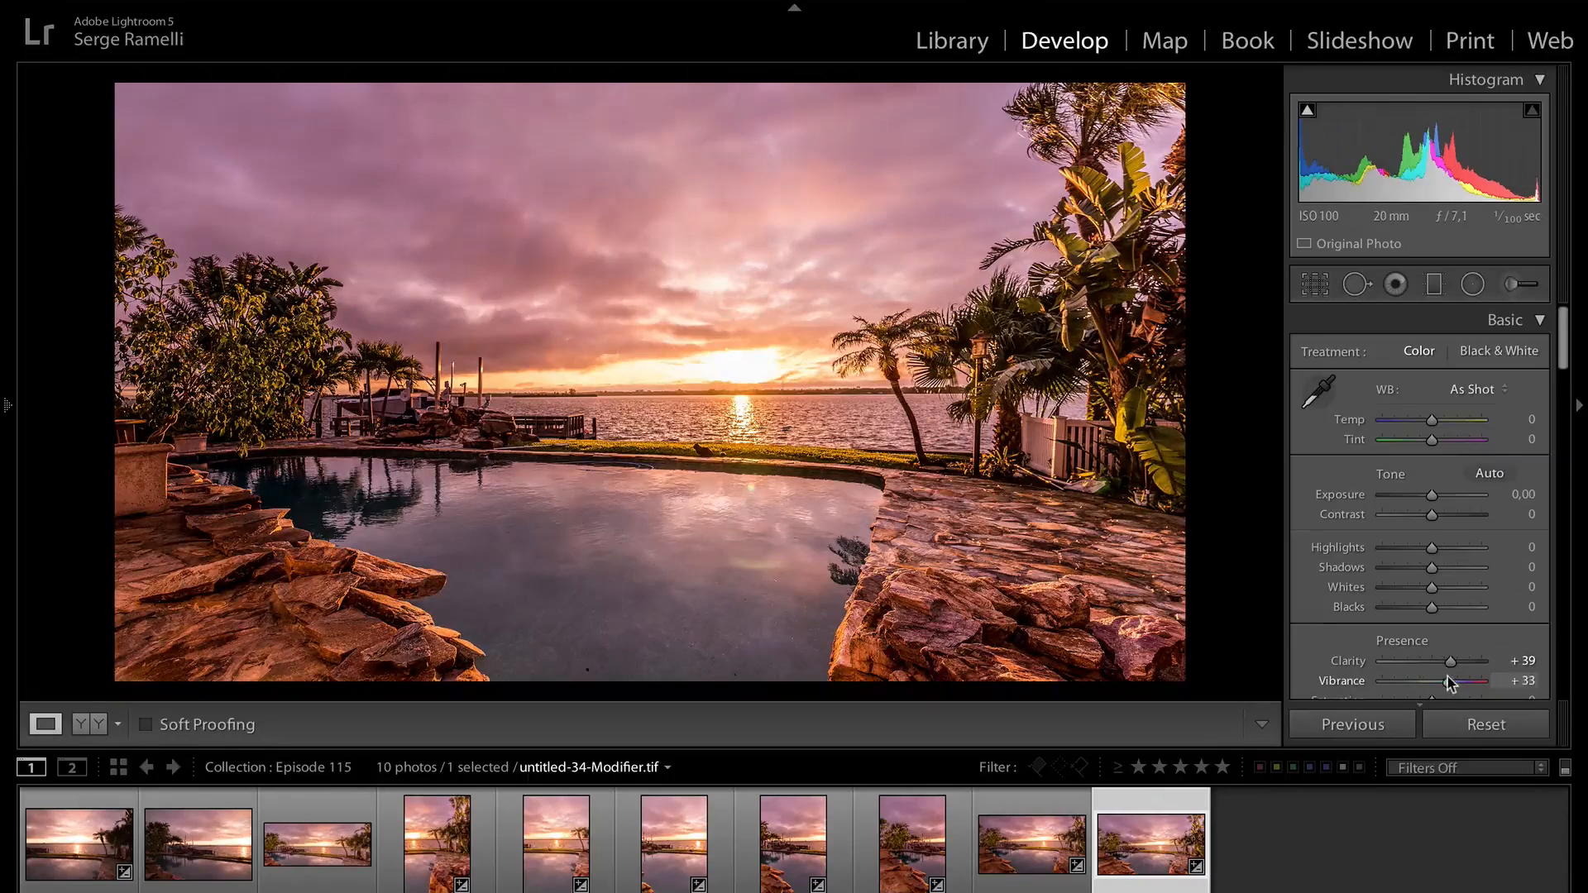
{"action": "left_click_drag", "start_coordinate": [1433, 514], "coordinate": [1446, 518]}
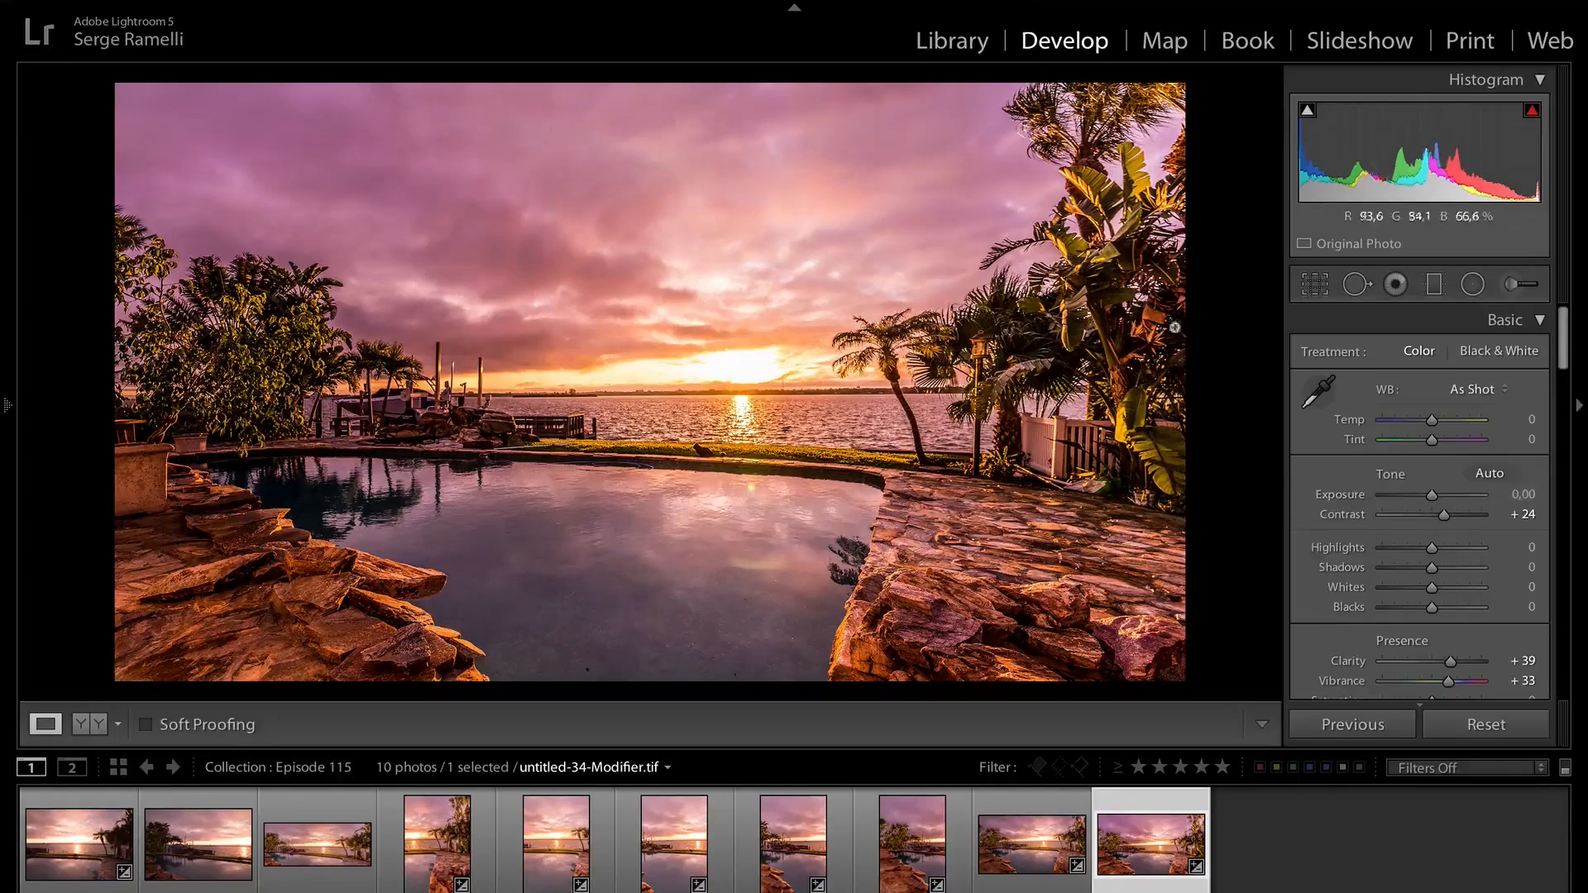
Crop a thin strip of sky off the panorama's upper edge and compare the result with SwimingPoolArmelle-1.tif
{"action": "key", "text": "r"}
{"action": "left_click_drag", "start_coordinate": [650, 87], "coordinate": [646, 101]}
{"action": "key", "text": "Return"}
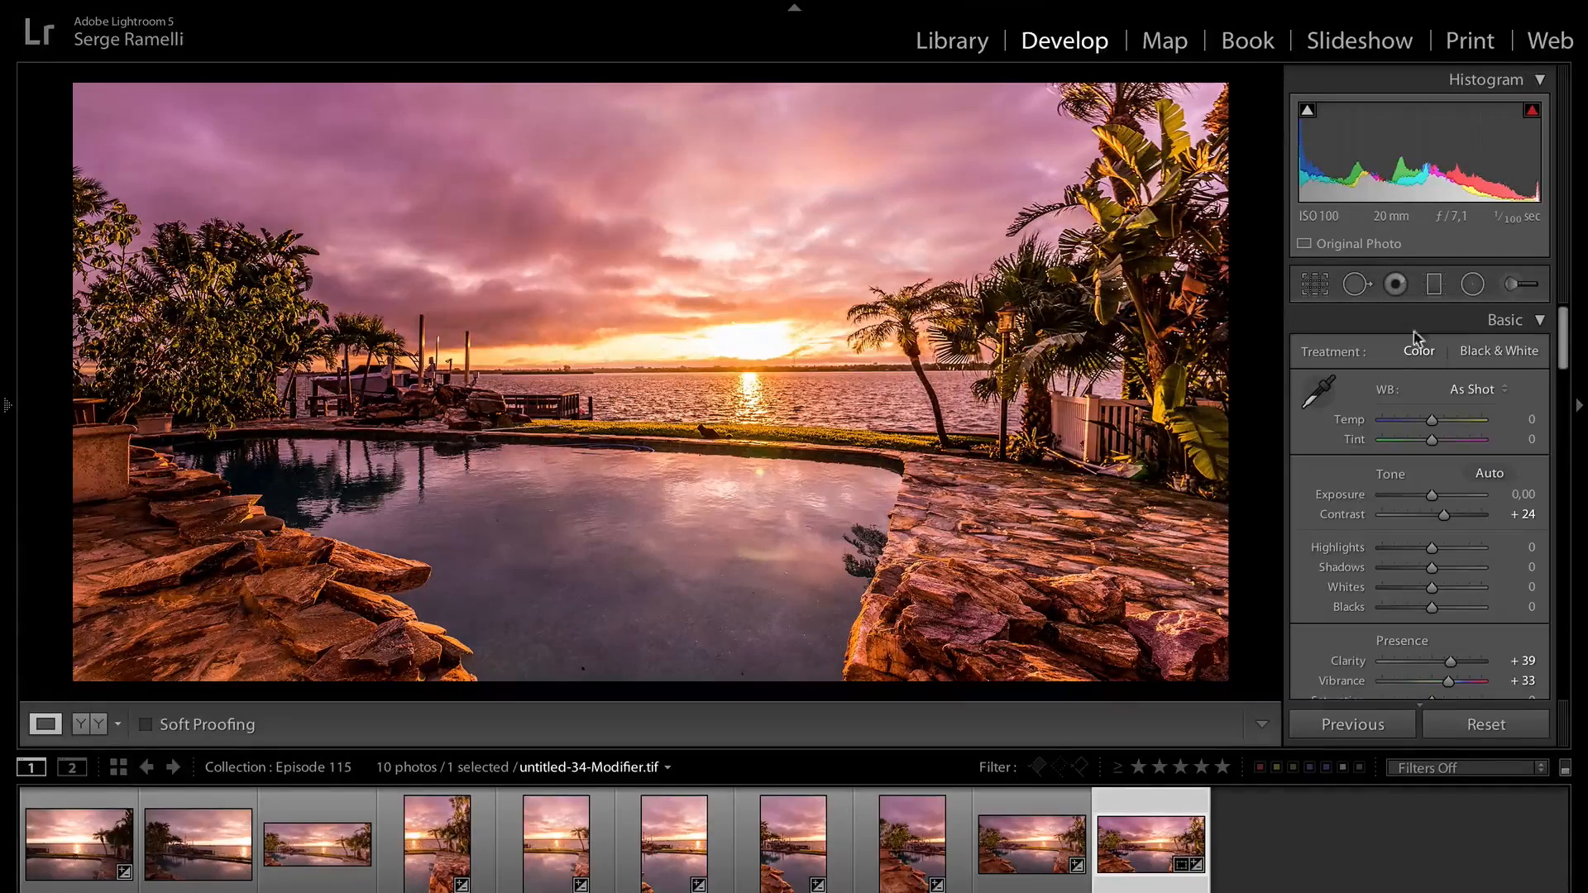
{"action": "left_click", "coordinate": [1024, 842]}
{"action": "left_click", "coordinate": [1149, 847]}
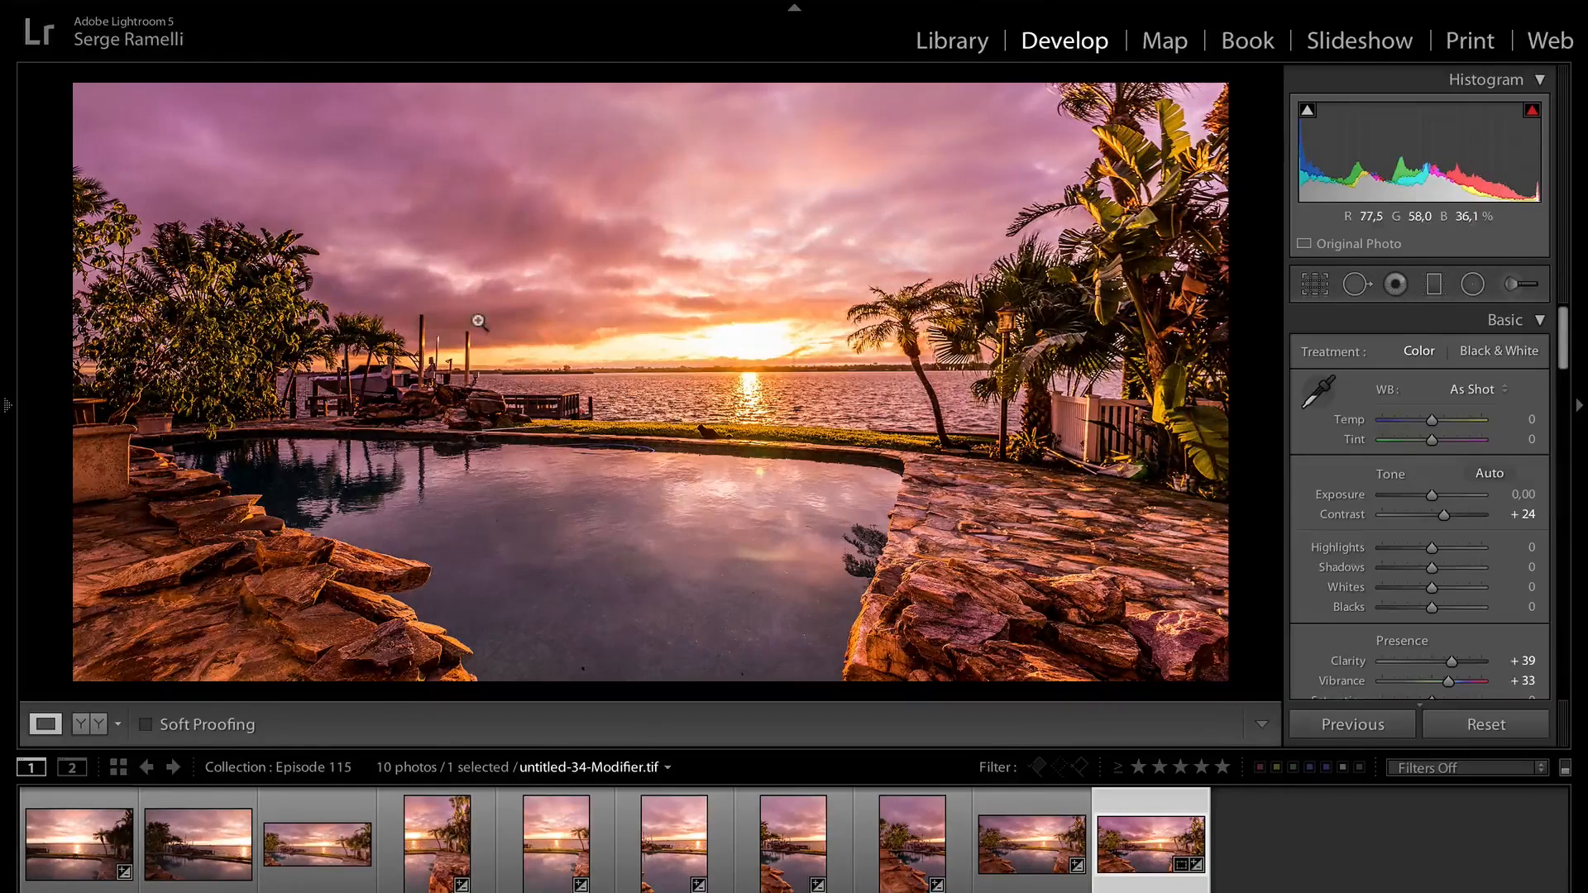
Darken the panorama's upper sky and lower foreground with two graduated filters using the Exposure effect at -0.83
{"action": "left_click", "coordinate": [1434, 285]}
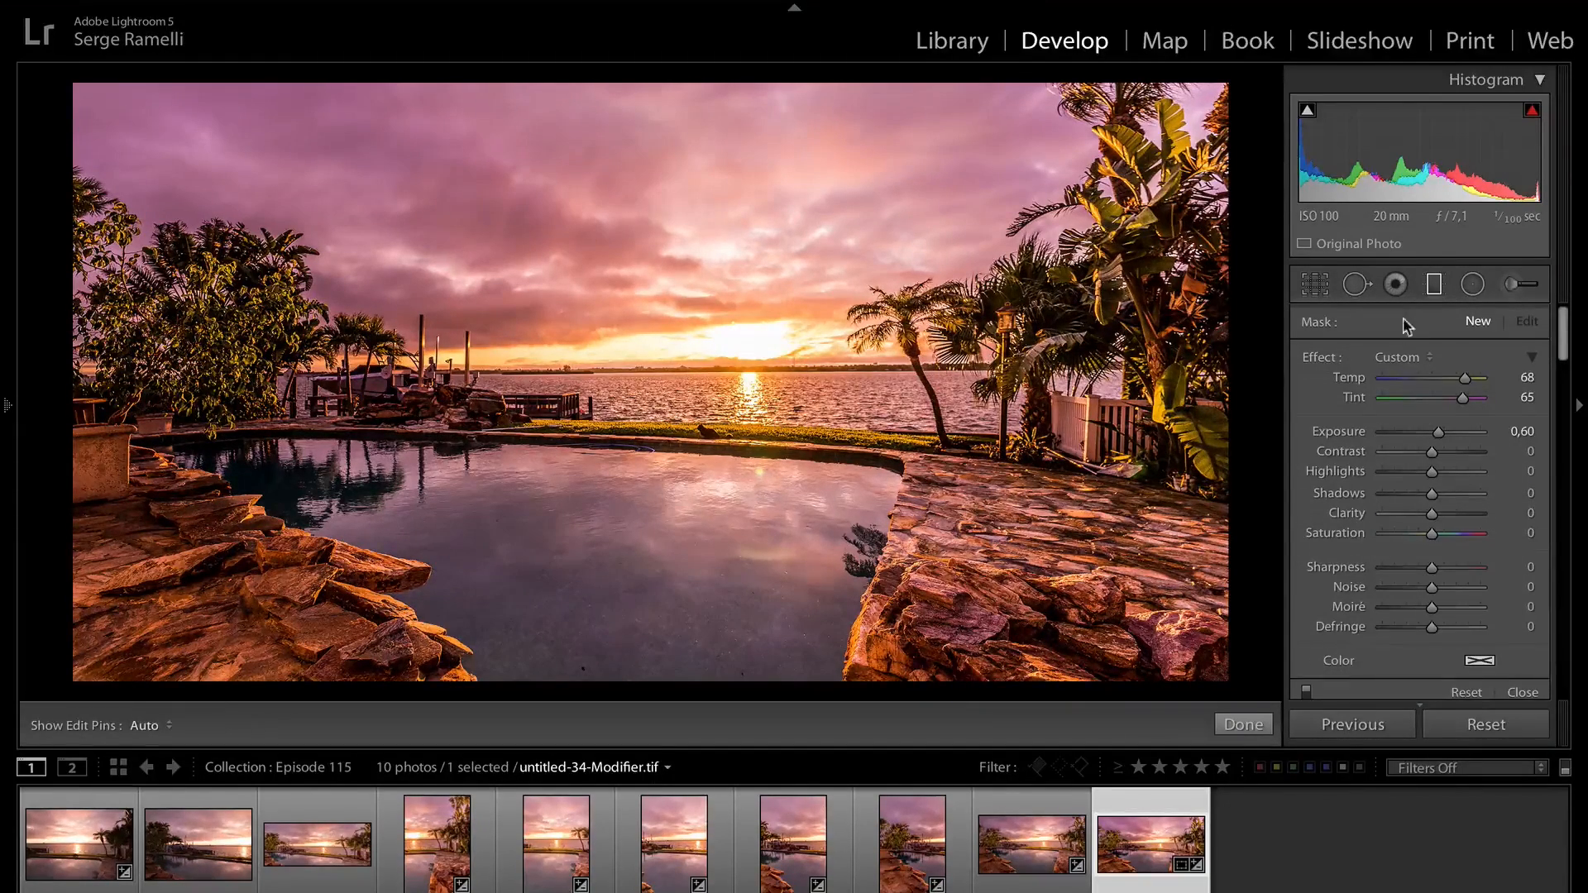
{"action": "left_click", "coordinate": [1411, 358]}
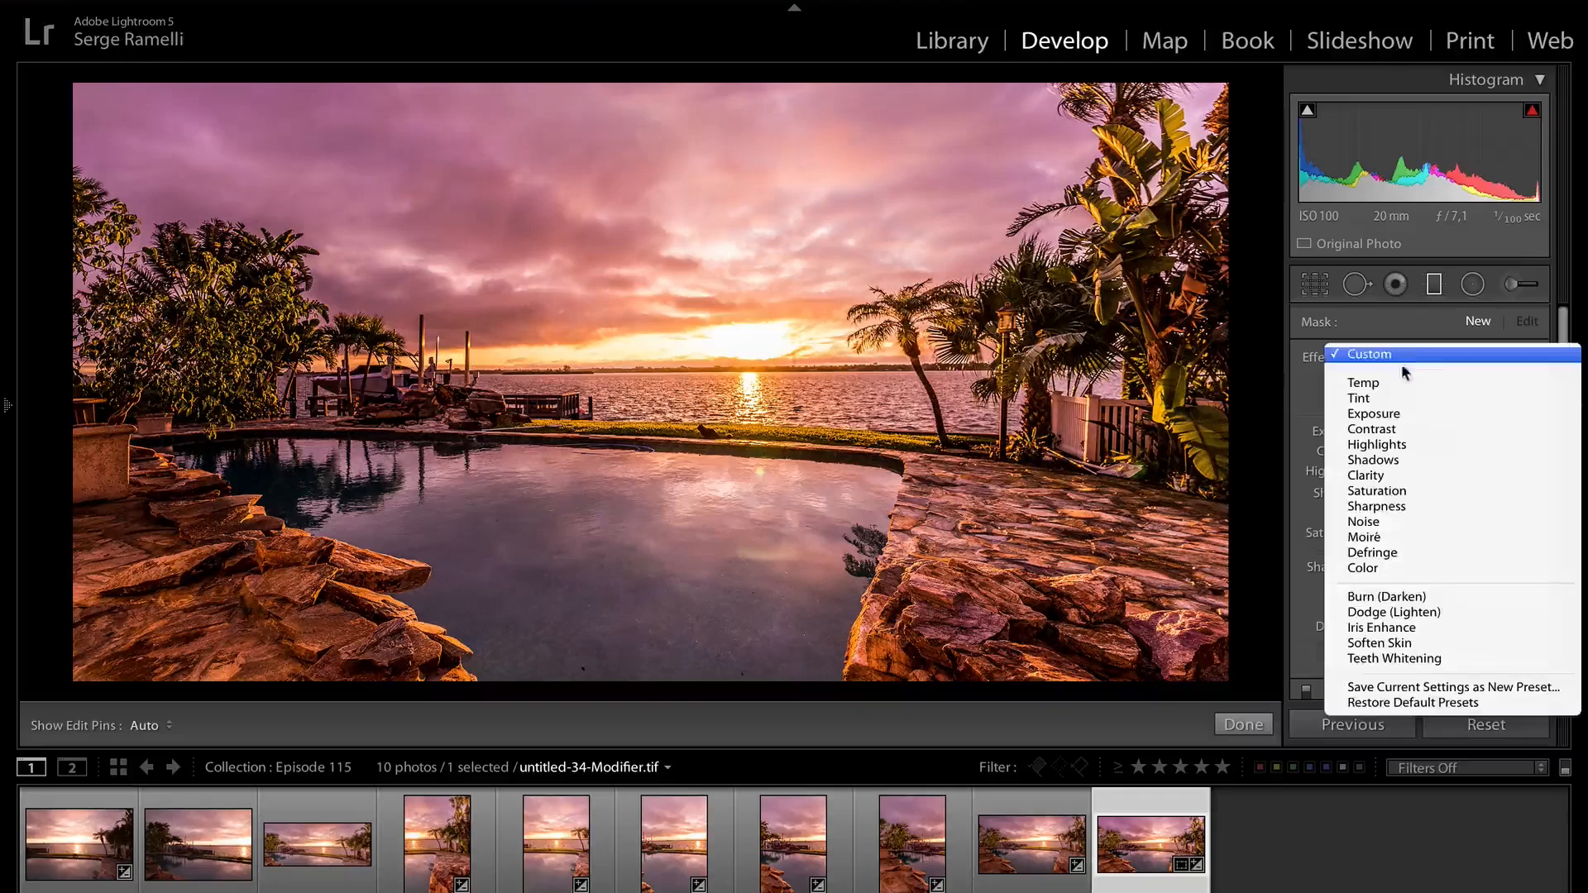
{"action": "left_click", "coordinate": [1402, 411]}
{"action": "left_click_drag", "start_coordinate": [1431, 431], "coordinate": [1420, 441]}
{"action": "left_click_drag", "start_coordinate": [628, 174], "coordinate": [645, 245]}
{"action": "left_click_drag", "start_coordinate": [702, 671], "coordinate": [697, 615]}
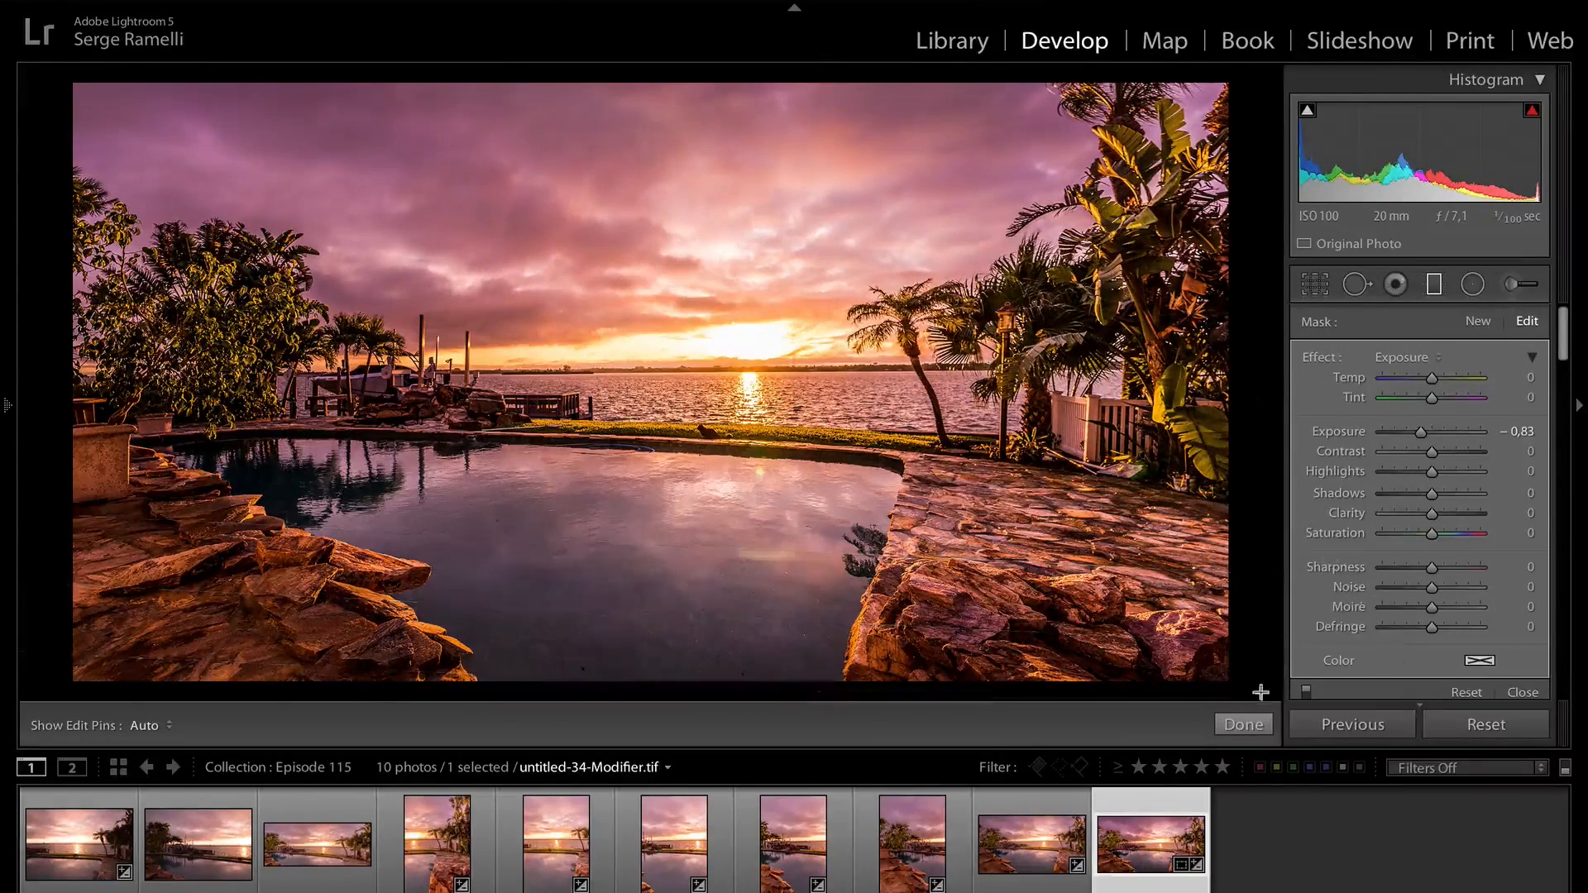
{"action": "left_click", "coordinate": [1244, 726]}
Compare the panorama with SwimingPoolArmelle-1.tif again and reduce the panorama's Clarity to +14
{"action": "left_click", "coordinate": [1045, 860]}
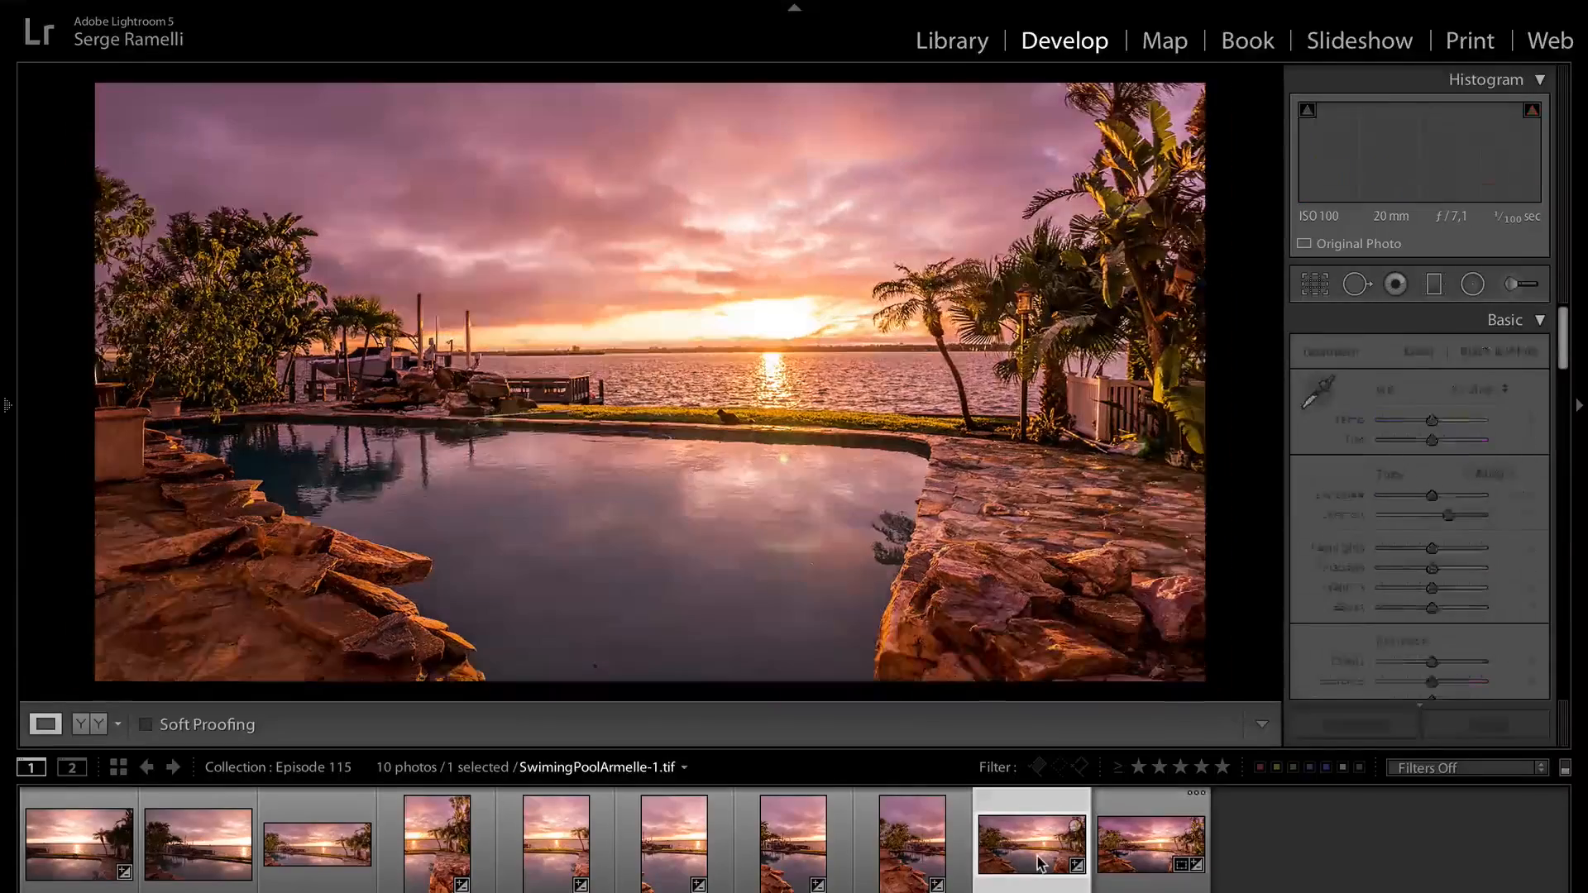
{"action": "left_click", "coordinate": [1143, 853]}
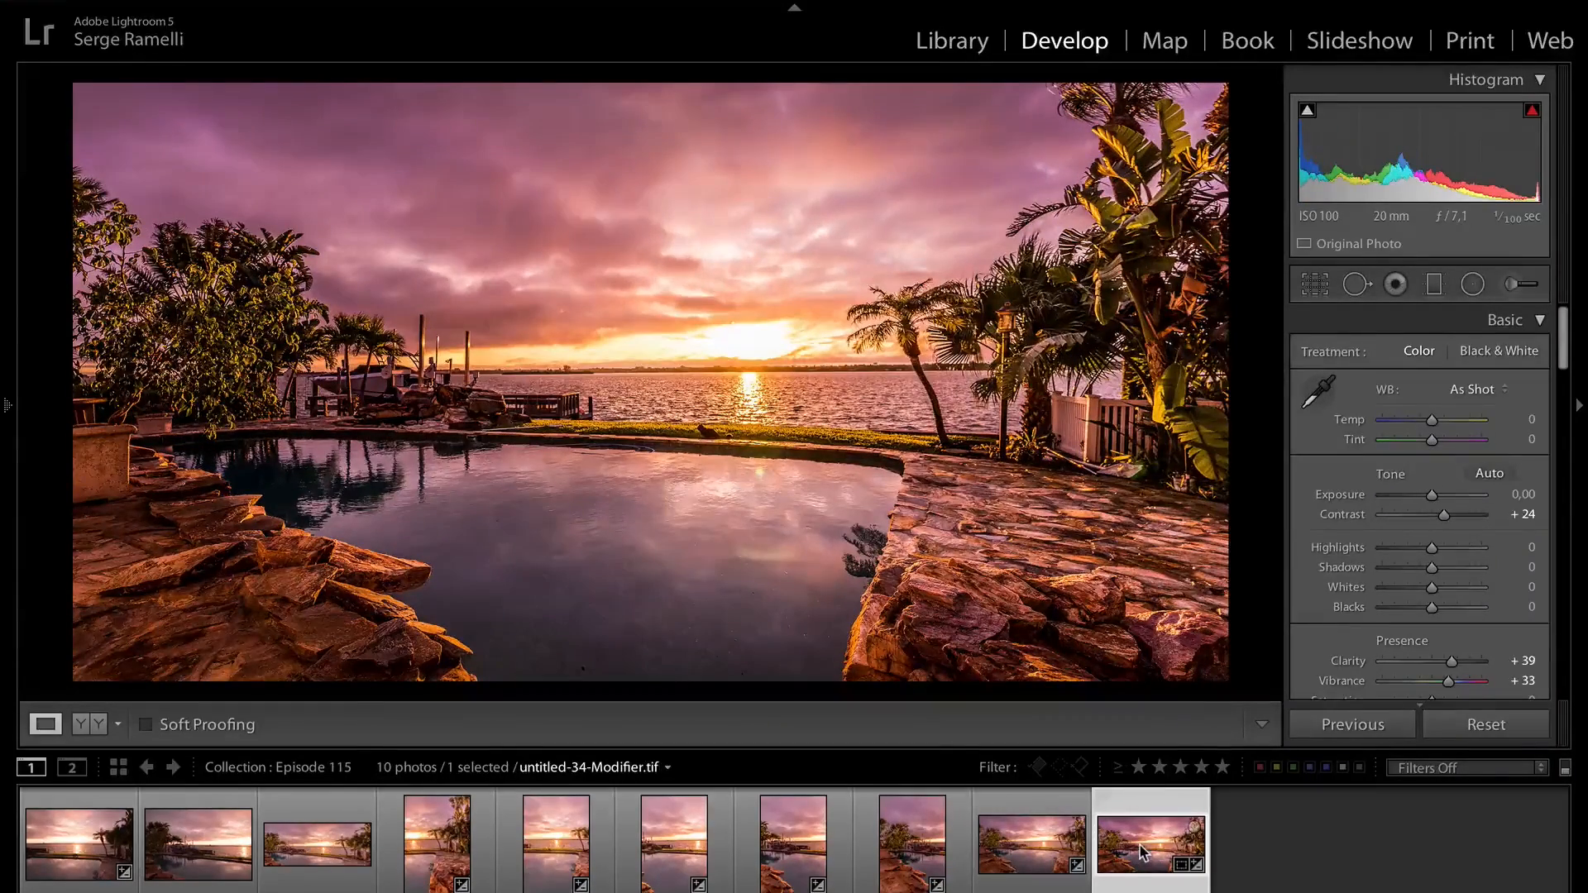
{"action": "left_click_drag", "start_coordinate": [1450, 662], "coordinate": [1439, 662]}
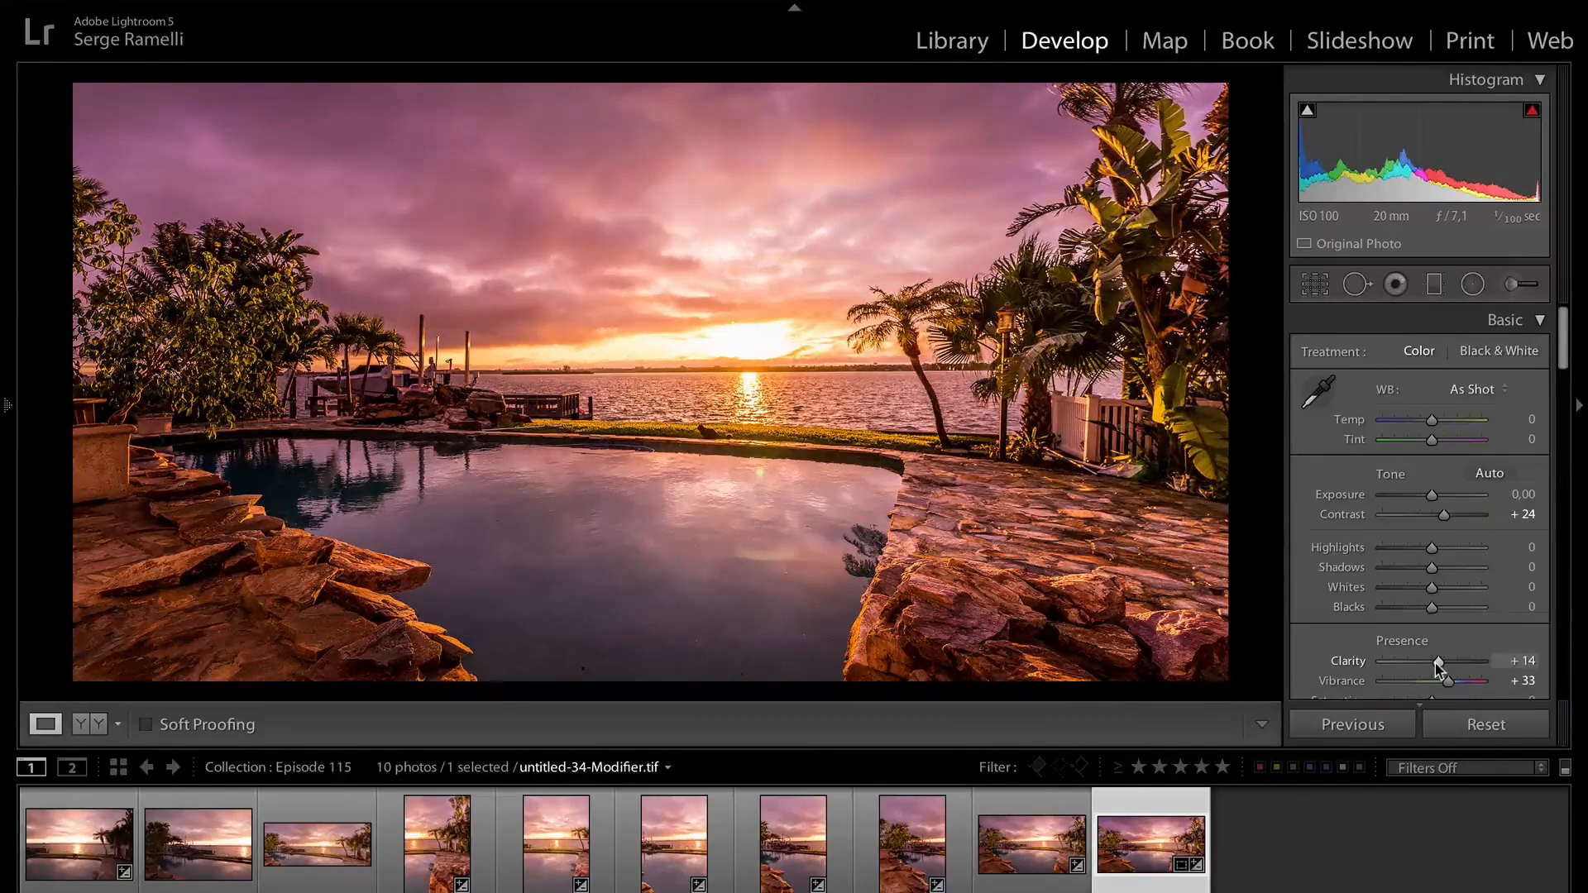
Review the finished panorama enlarged, with the surrounding interface hidden and the lights fully out
{"action": "key", "text": "shift+Tab"}
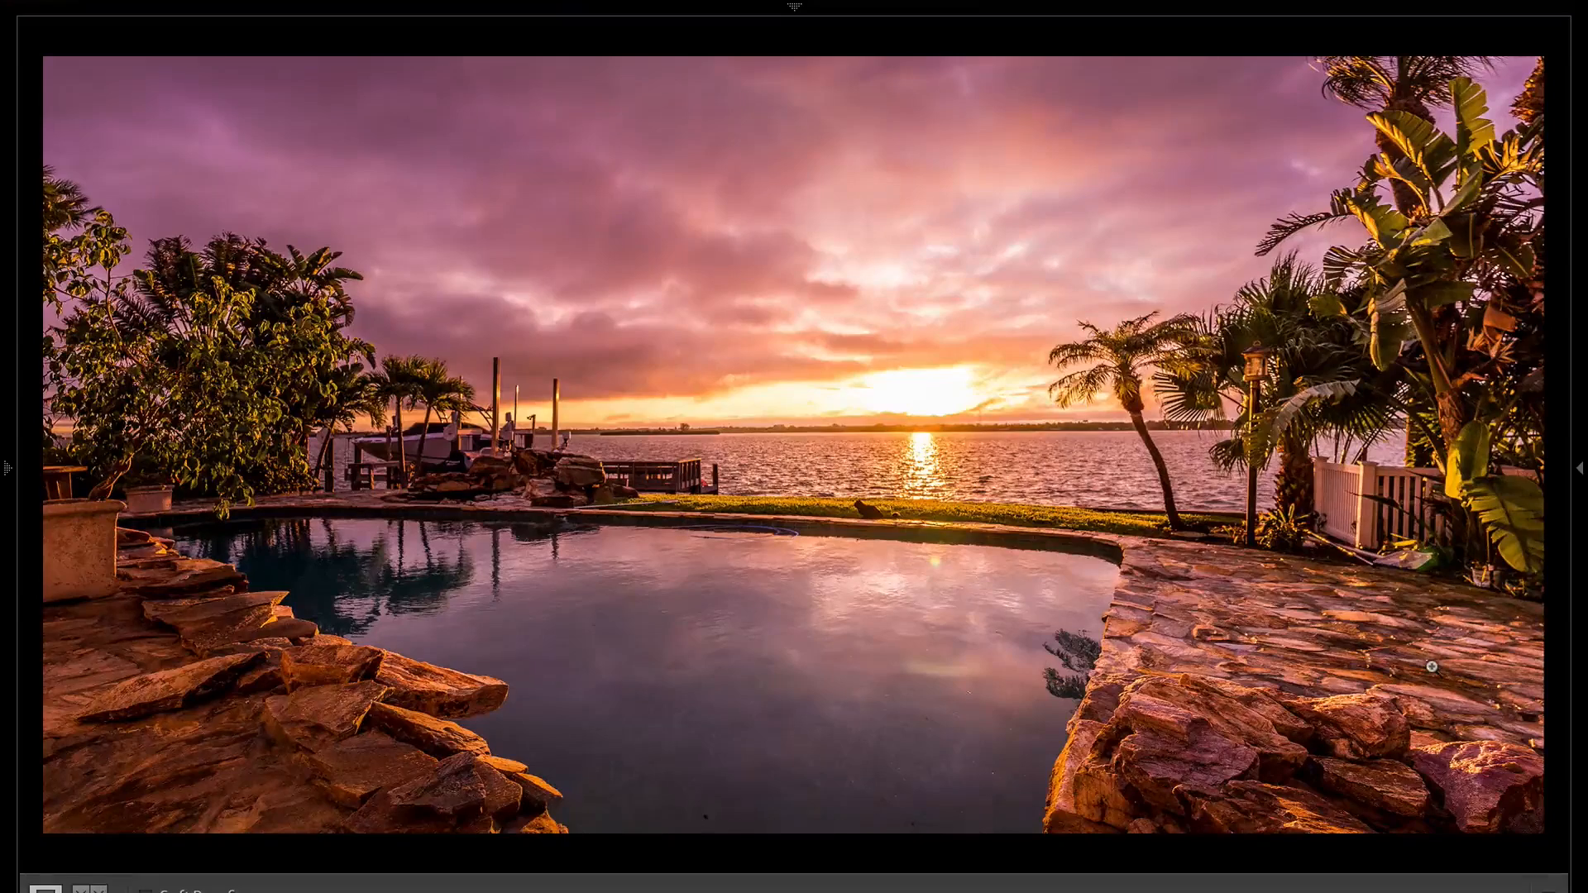
{"action": "key", "text": "l"}
{"action": "key", "text": "l"}
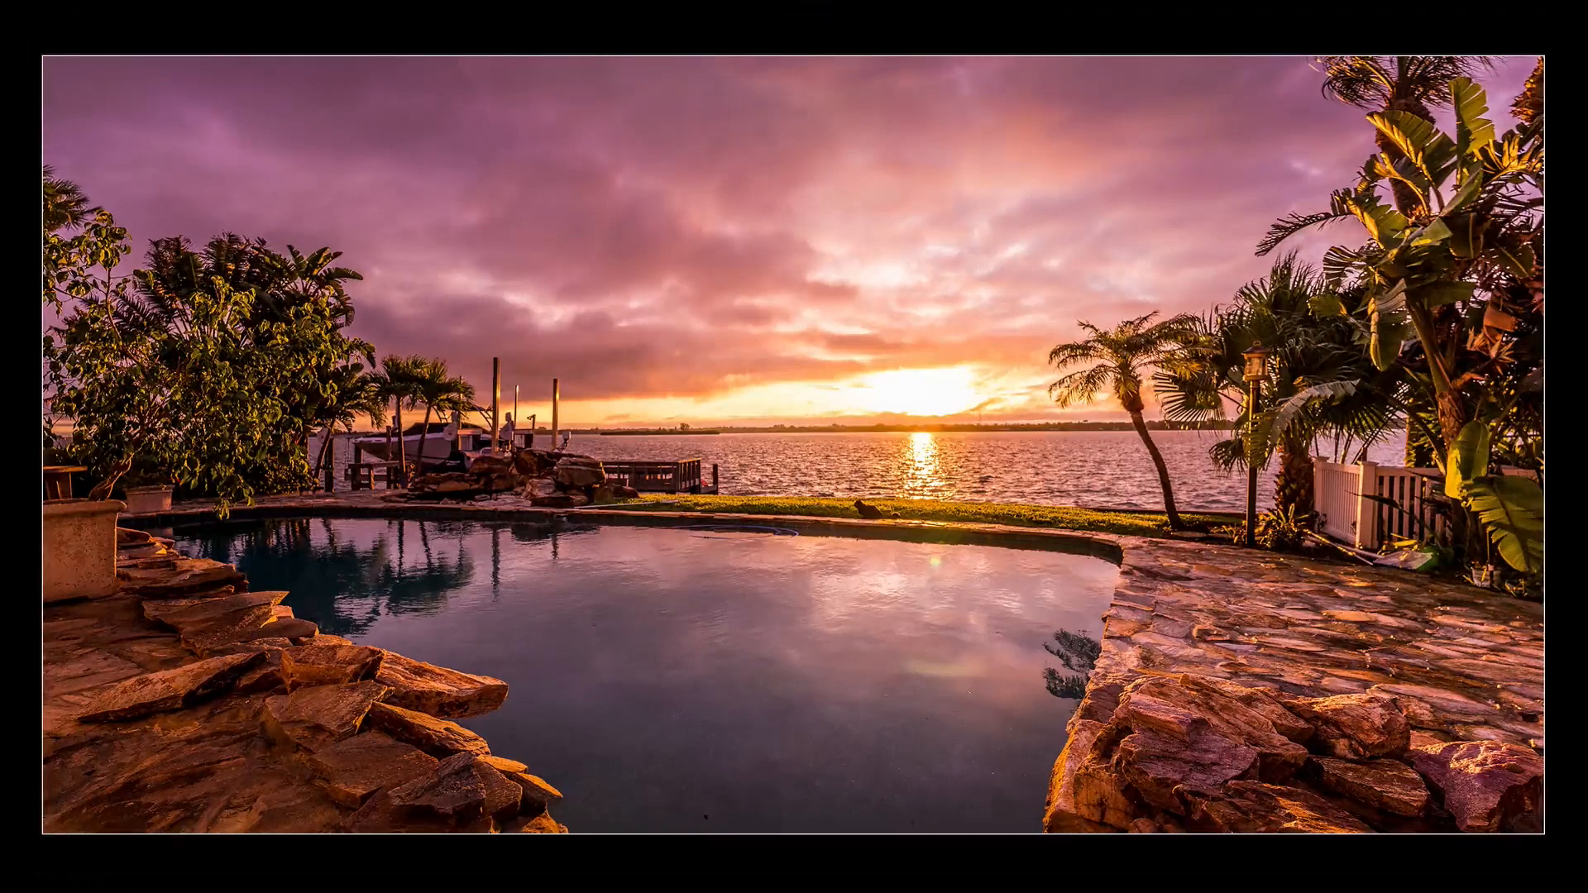